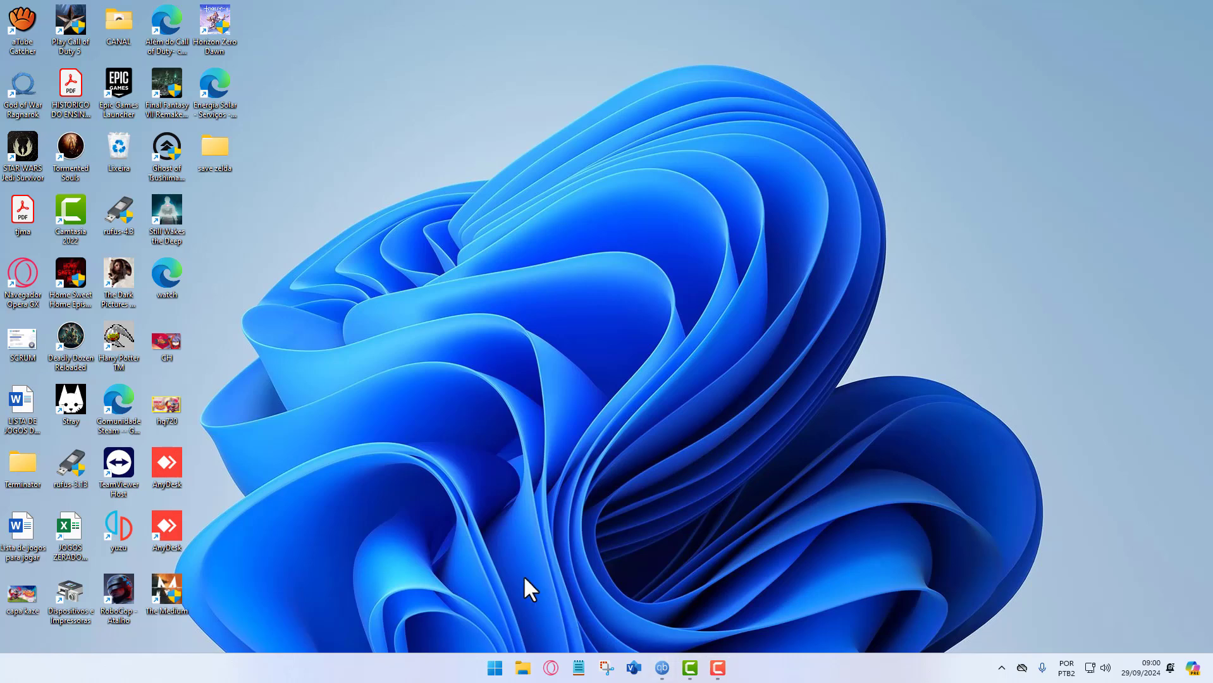
Open the Jogos Salvos folder inside the user's profile folder under Usuários on drive C: in File Explorer.
{"action": "left_click", "coordinate": [521, 672]}
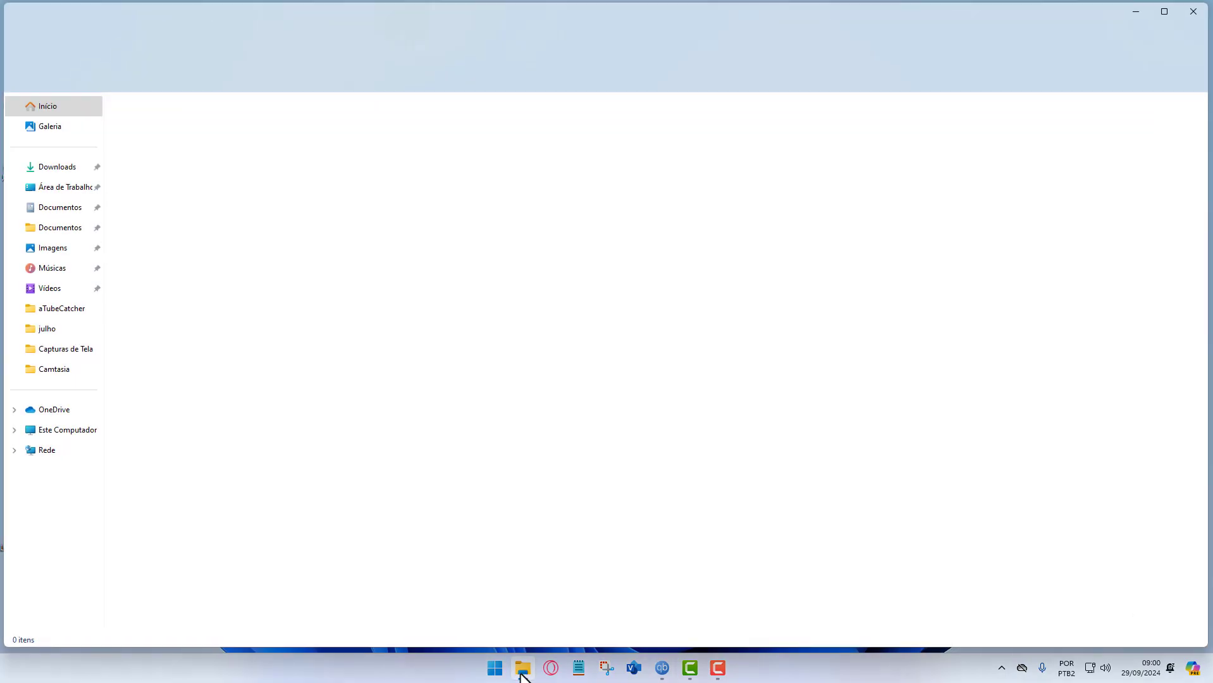
{"action": "left_click", "coordinate": [69, 432]}
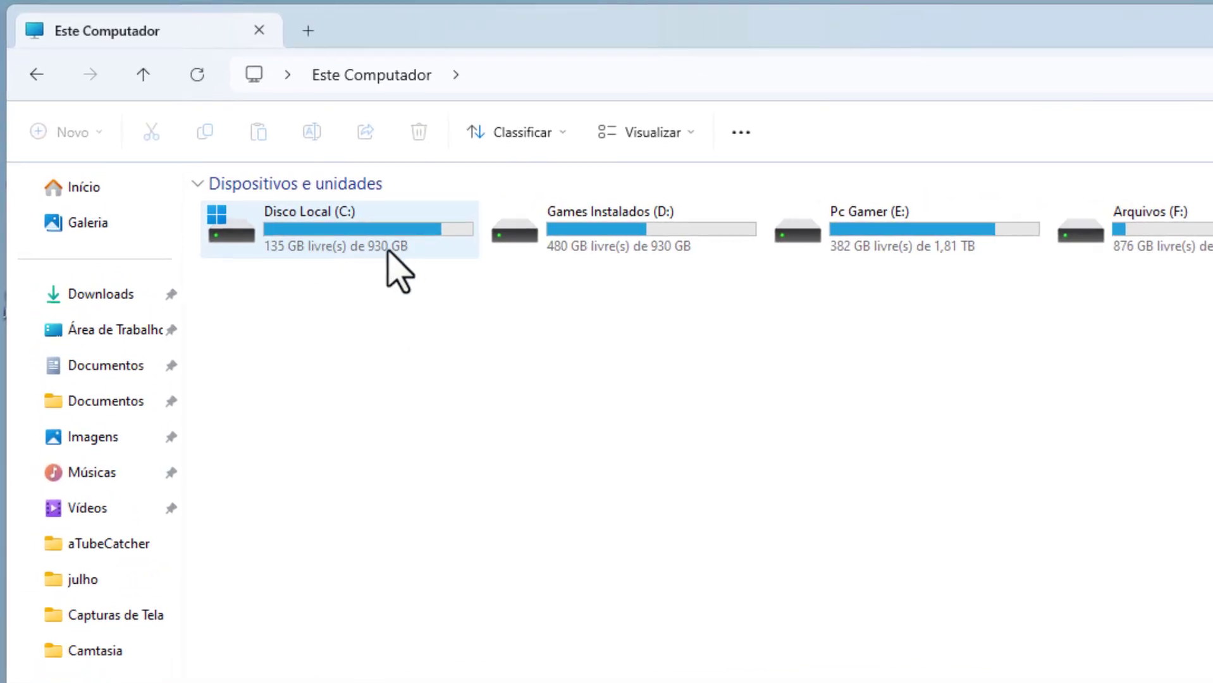
{"action": "double_click", "coordinate": [356, 232]}
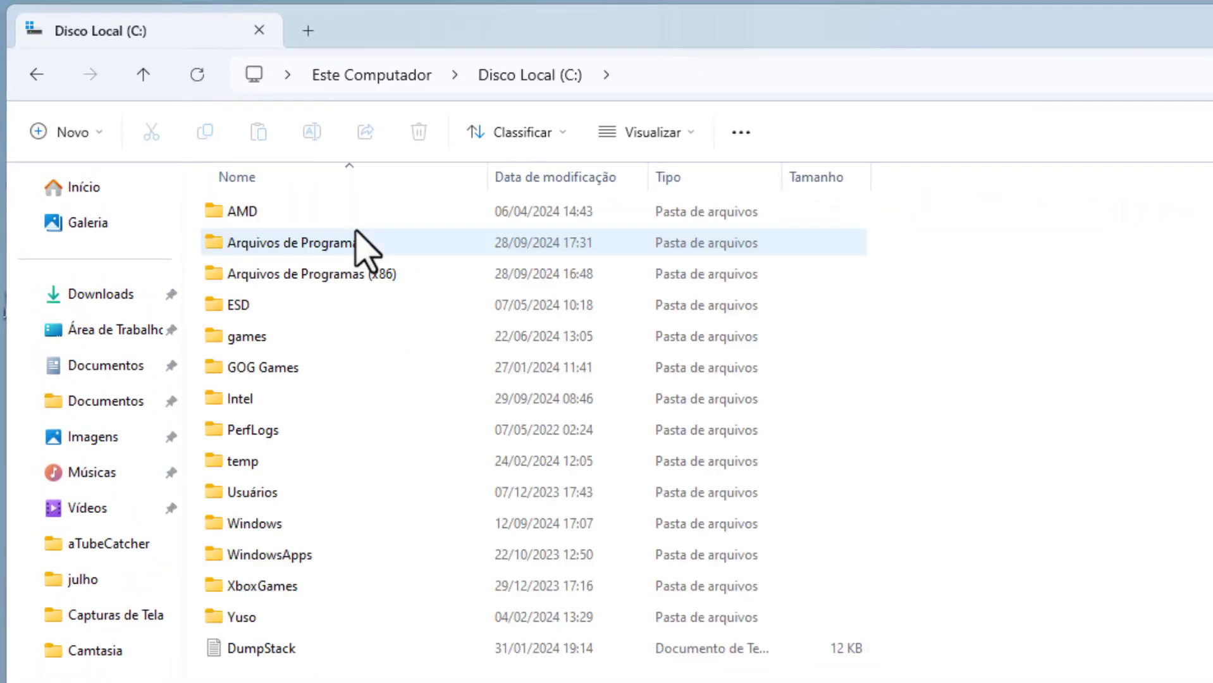
{"action": "double_click", "coordinate": [284, 498]}
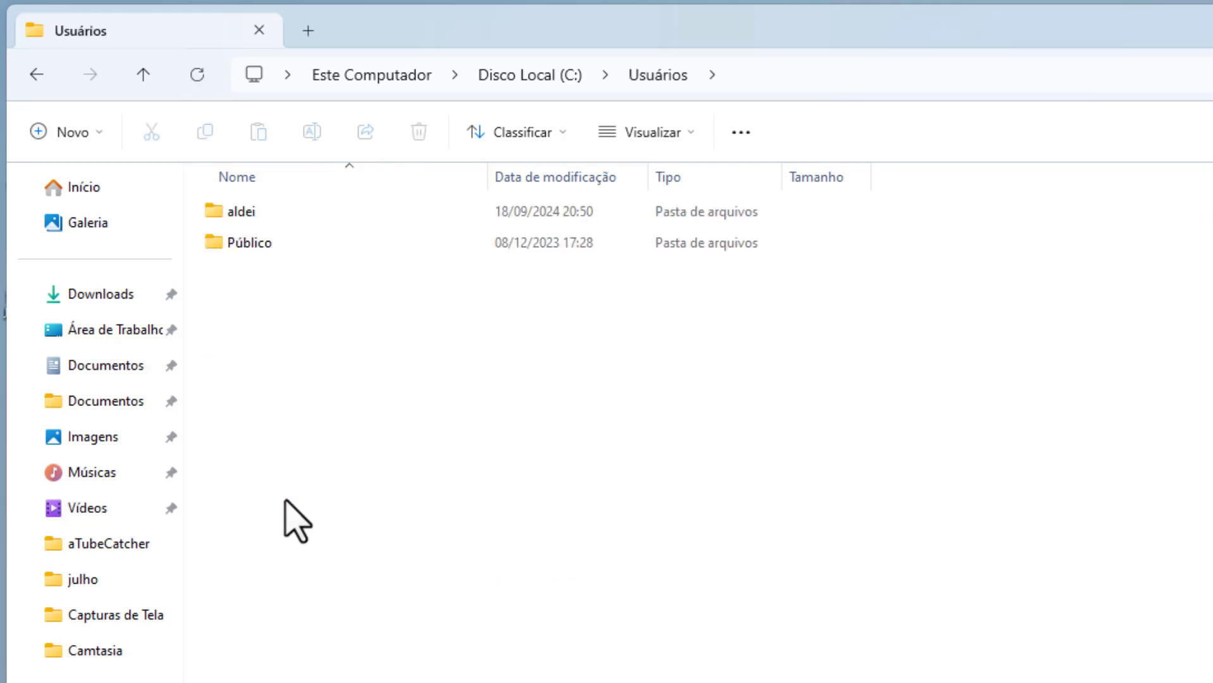
{"action": "left_click", "coordinate": [237, 214]}
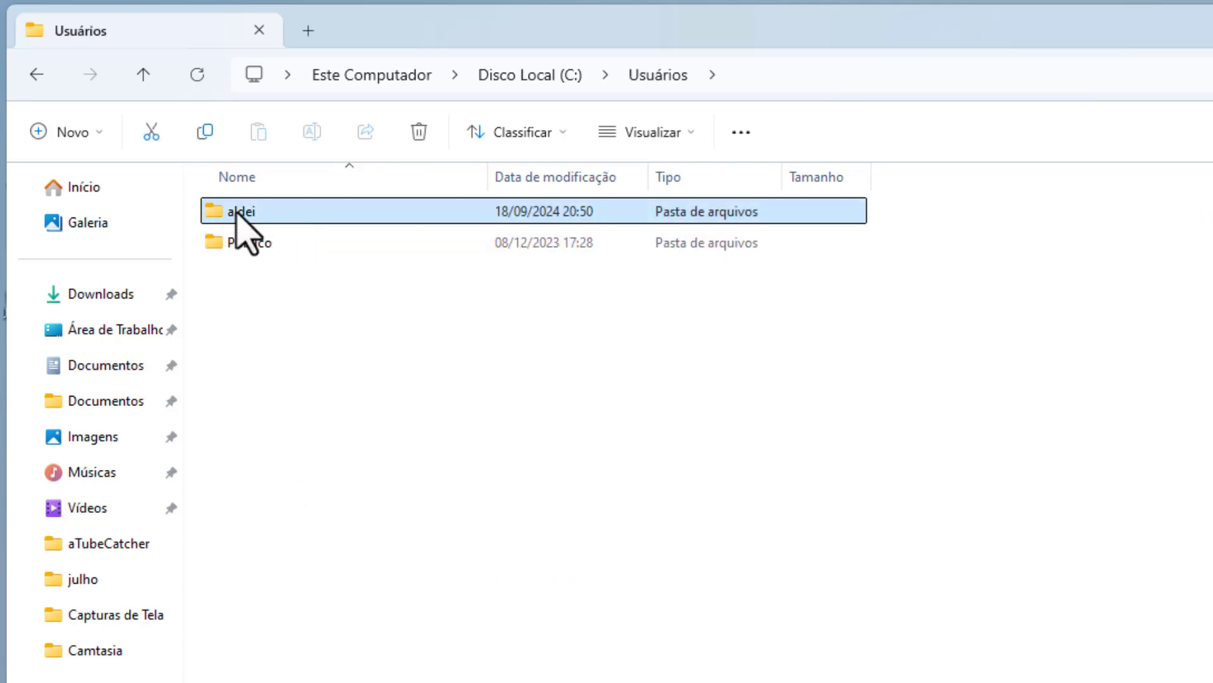
{"action": "double_click", "coordinate": [295, 216]}
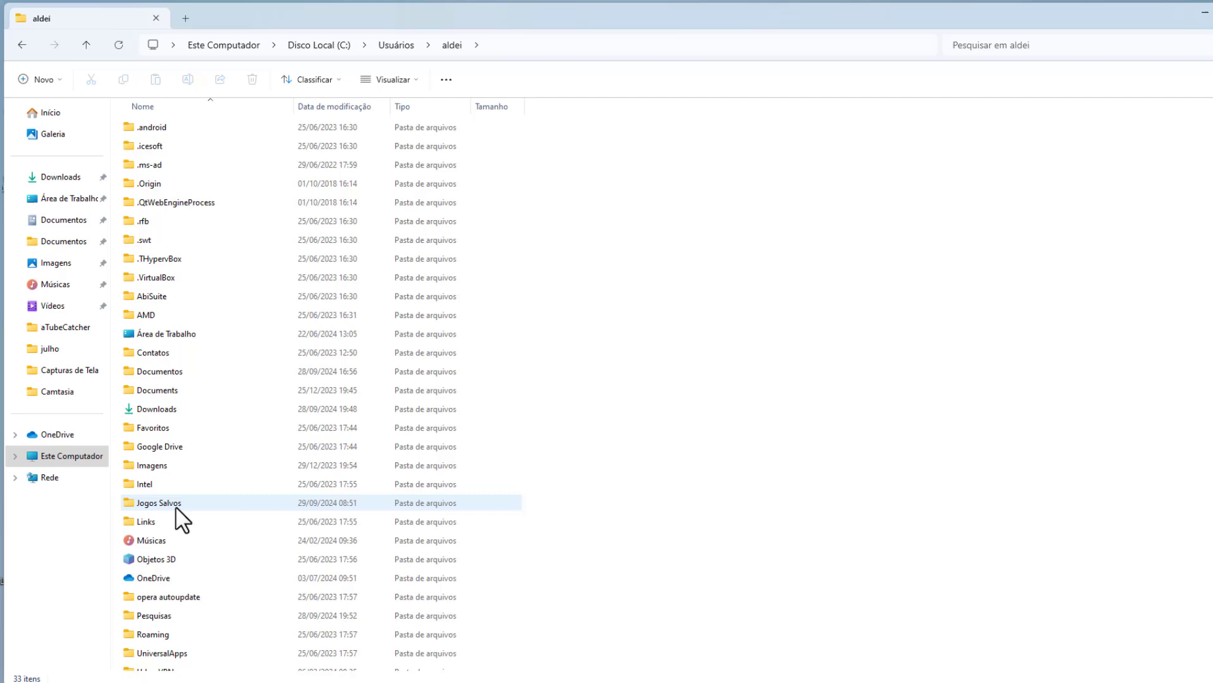
{"action": "double_click", "coordinate": [163, 501]}
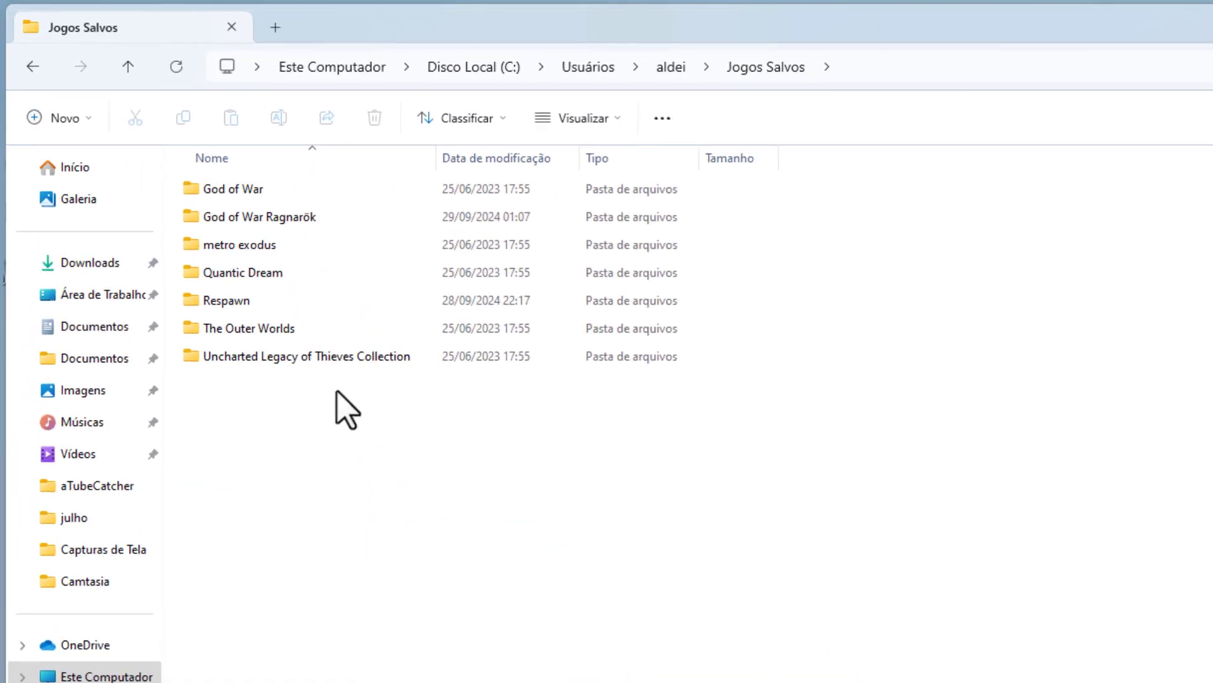
Open the God of War Ragnarök save folder and its 6144 subfolder.
{"action": "left_click_drag", "start_coordinate": [670, 527], "coordinate": [411, 445]}
{"action": "left_click", "coordinate": [302, 357]}
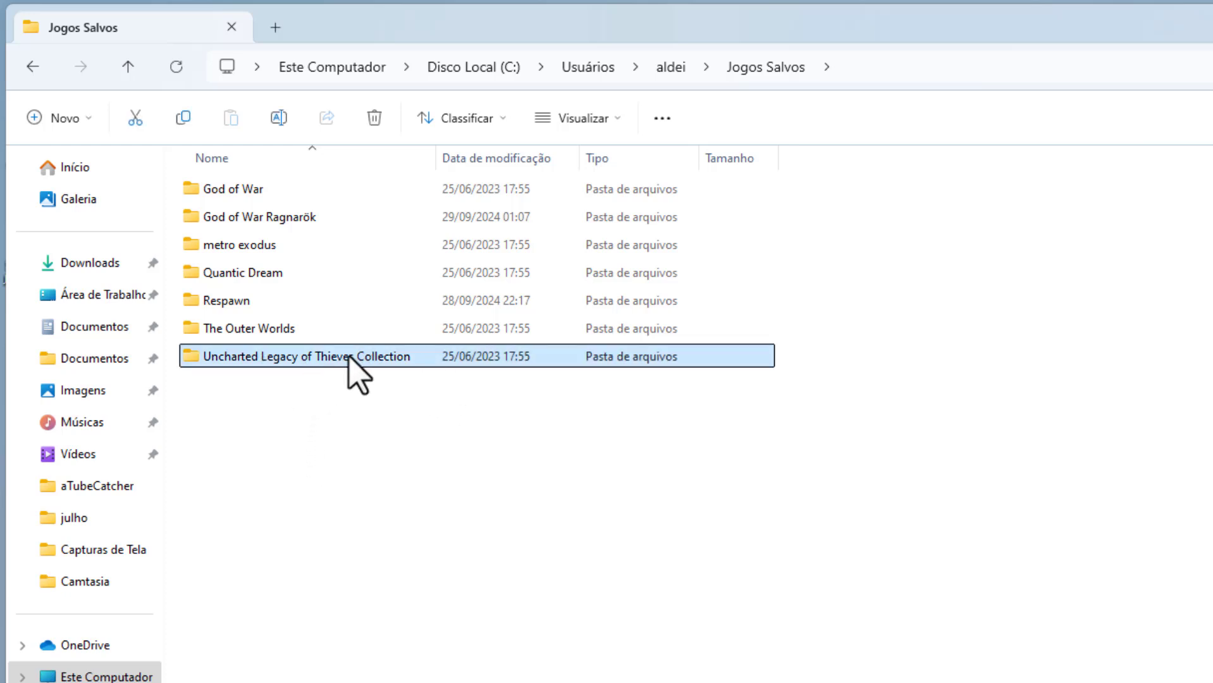
{"action": "left_click", "coordinate": [269, 219]}
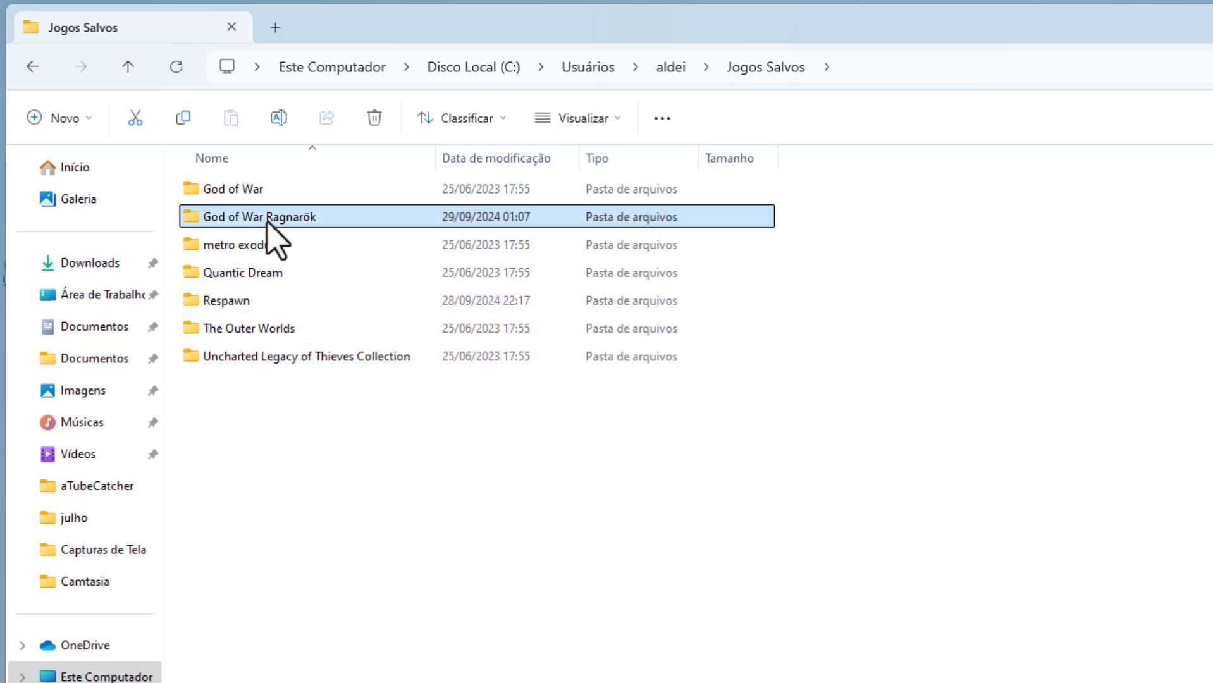
{"action": "left_click", "coordinate": [260, 193]}
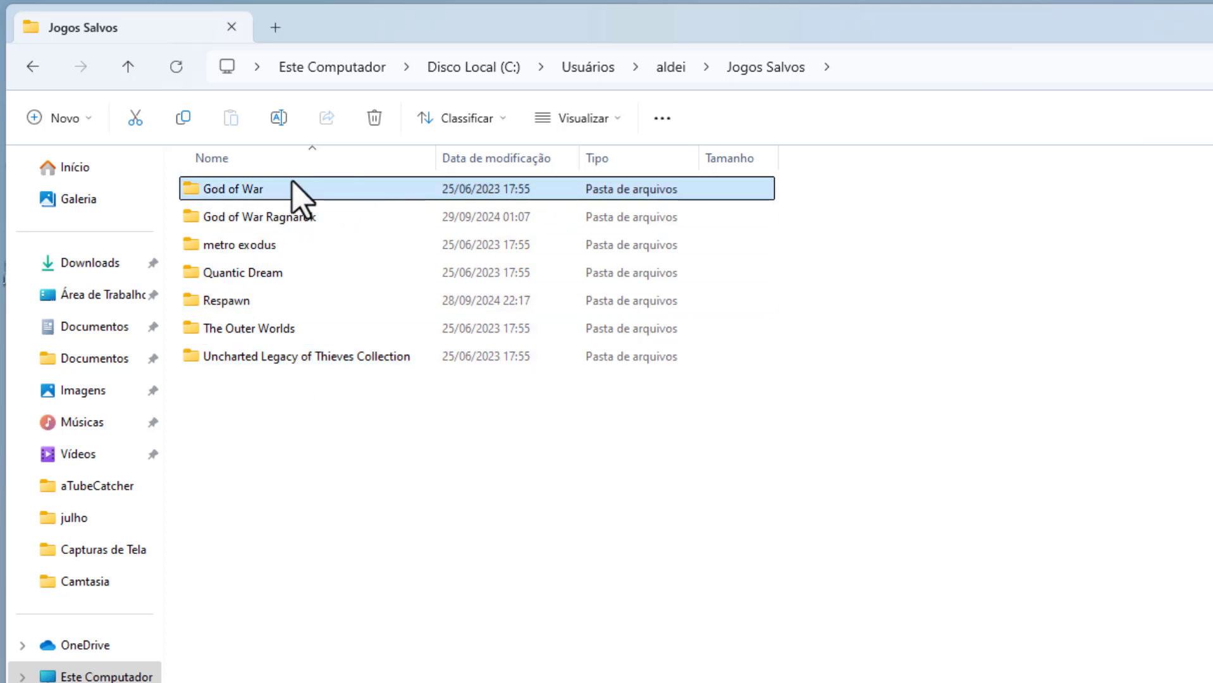
{"action": "left_click", "coordinate": [241, 216]}
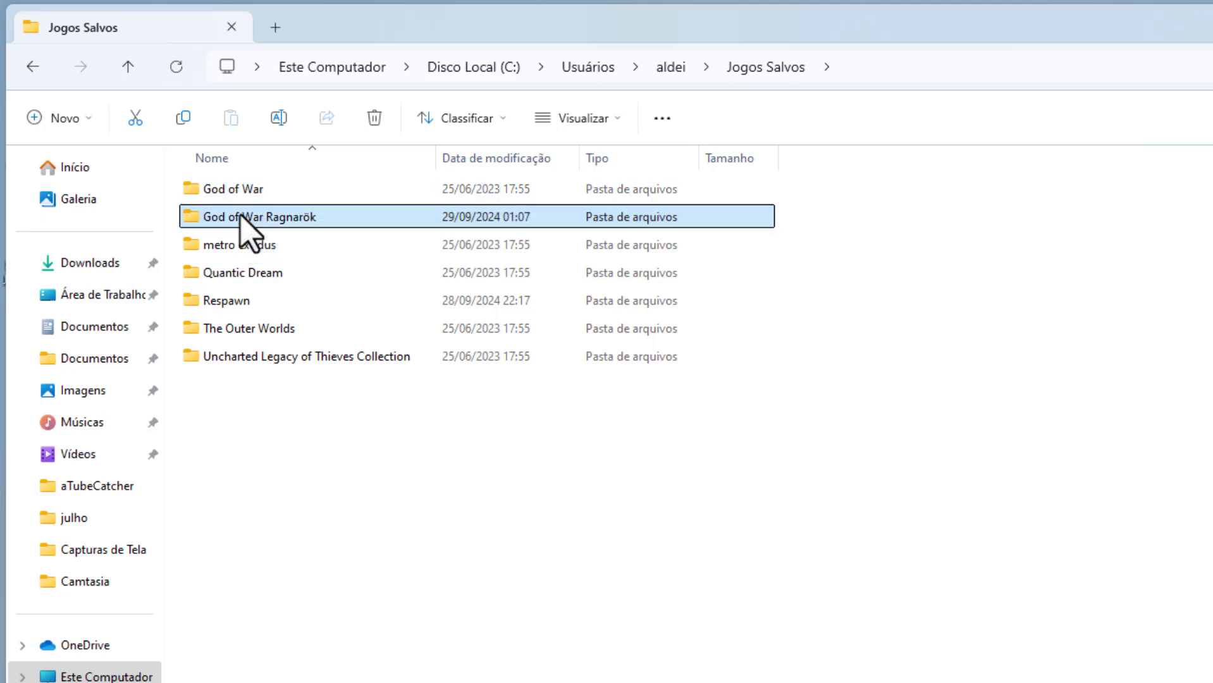
{"action": "double_click", "coordinate": [306, 220]}
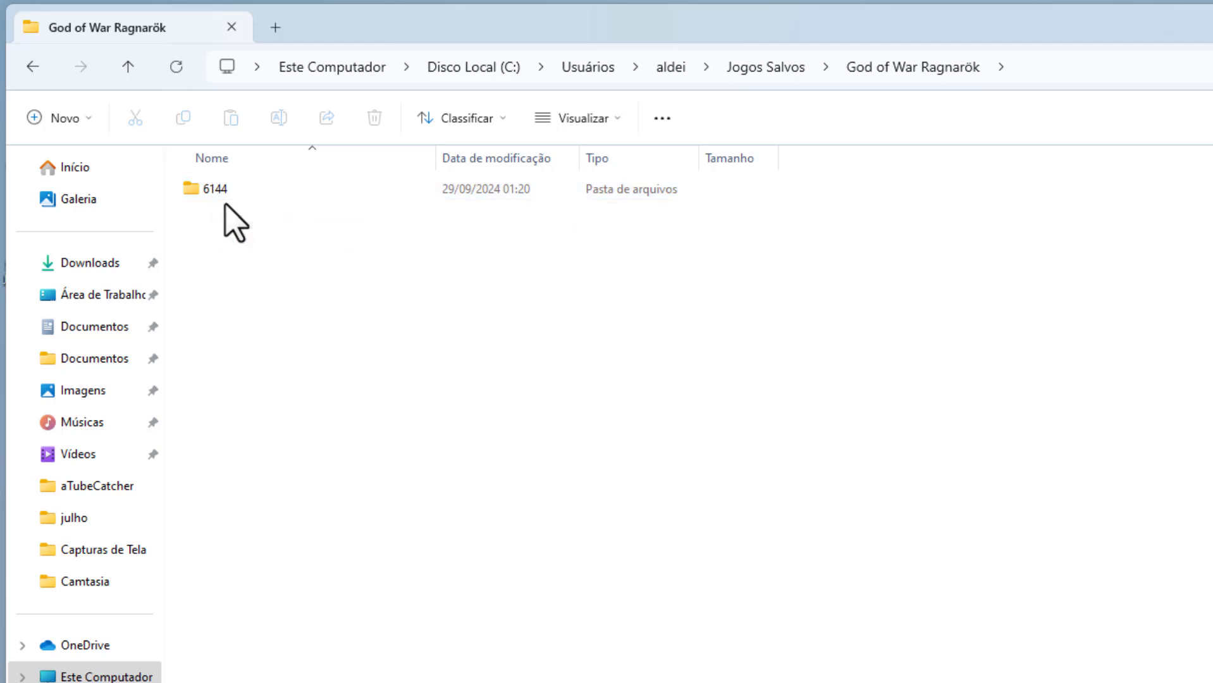
{"action": "left_click", "coordinate": [227, 193]}
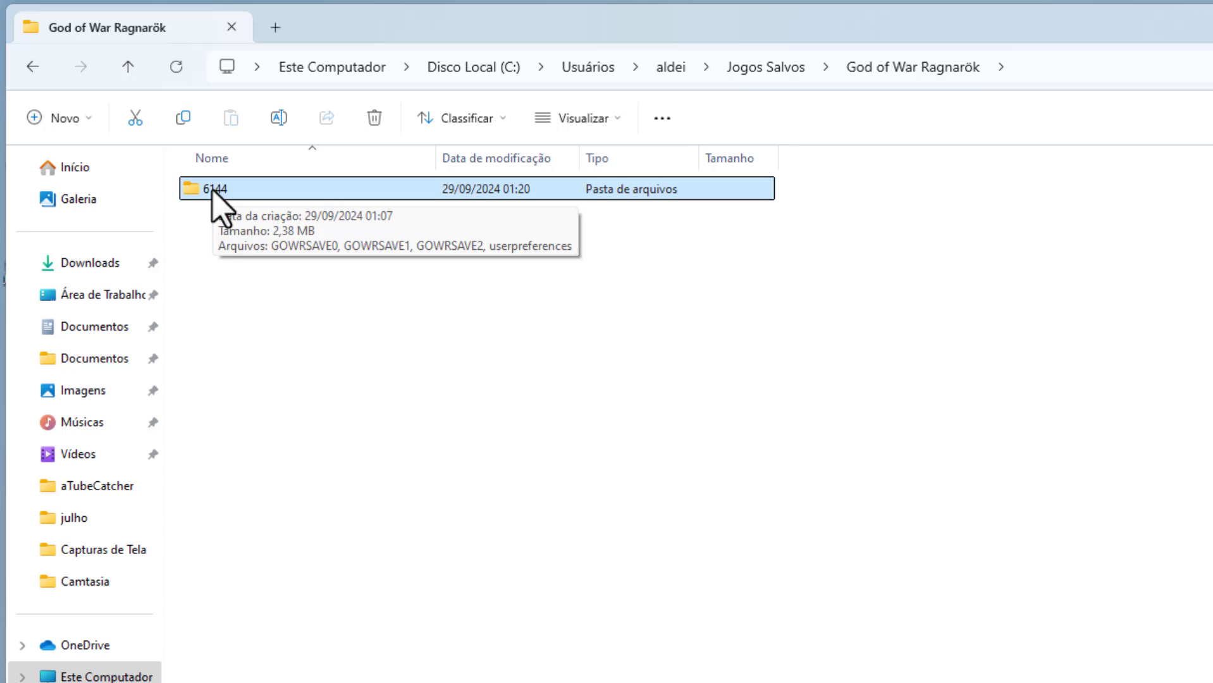
{"action": "double_click", "coordinate": [214, 193]}
Delete the userpreferences file from the 6144 folder, leaving out the GOWRSAVE files.
{"action": "left_click", "coordinate": [239, 272]}
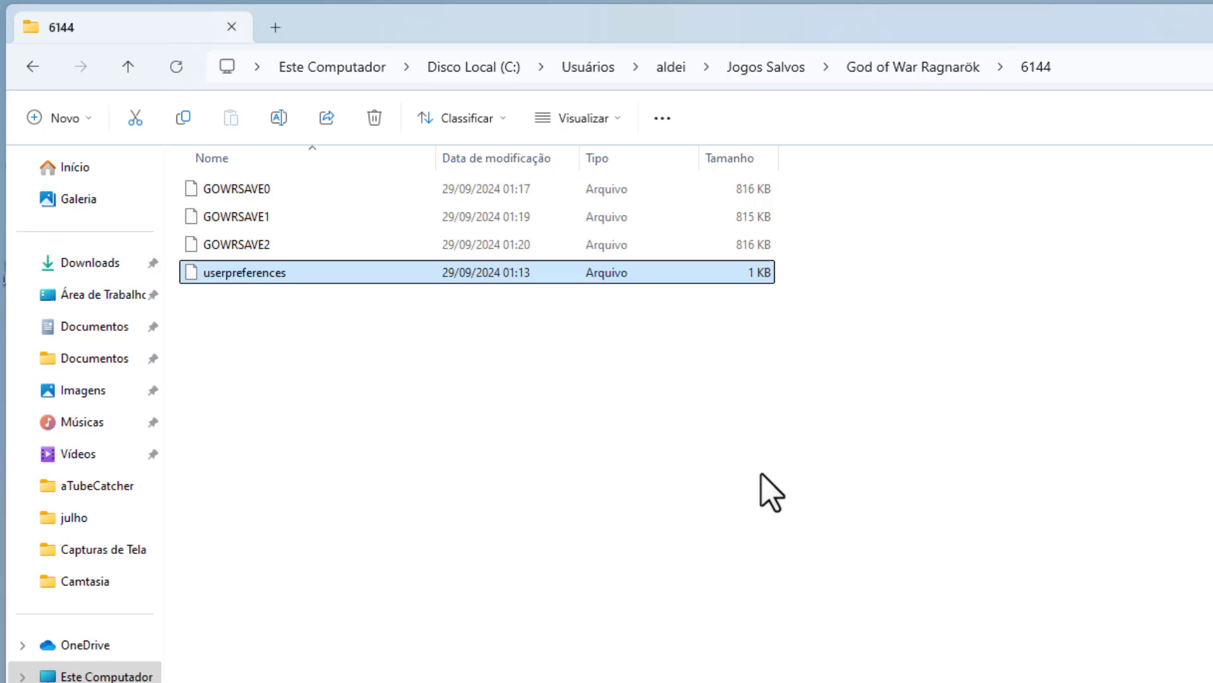
{"action": "left_click", "coordinate": [284, 251]}
{"action": "left_click", "coordinate": [259, 218], "text": "shift"}
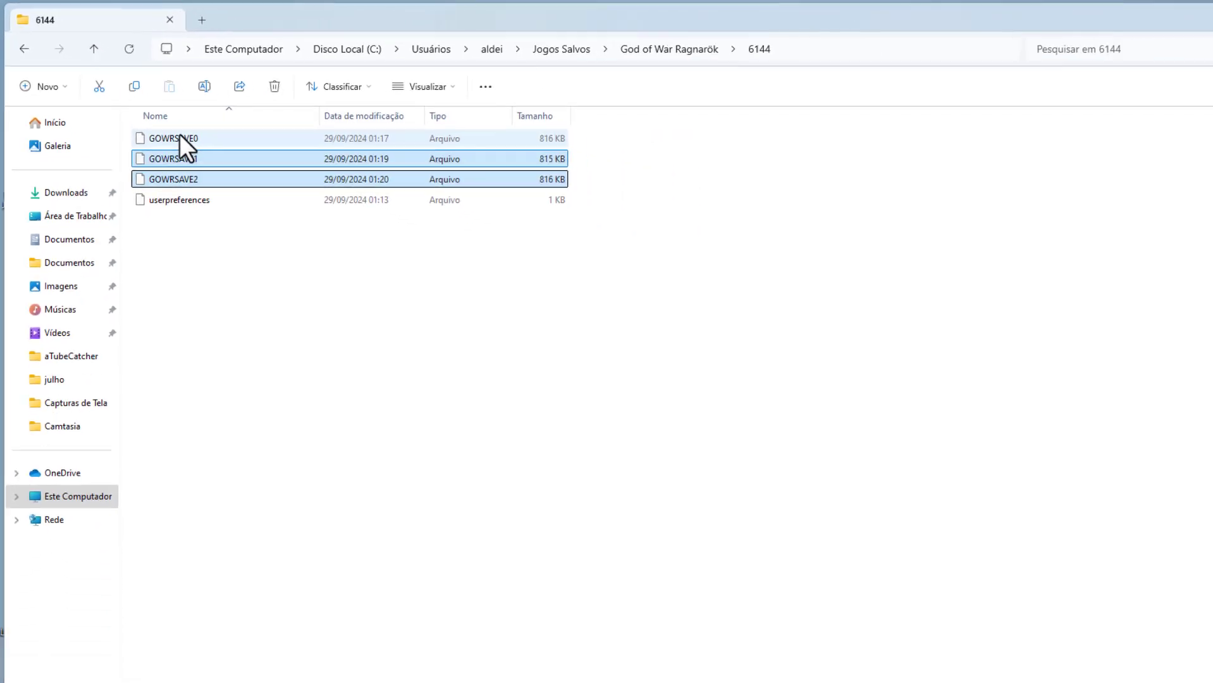
{"action": "left_click", "coordinate": [194, 204]}
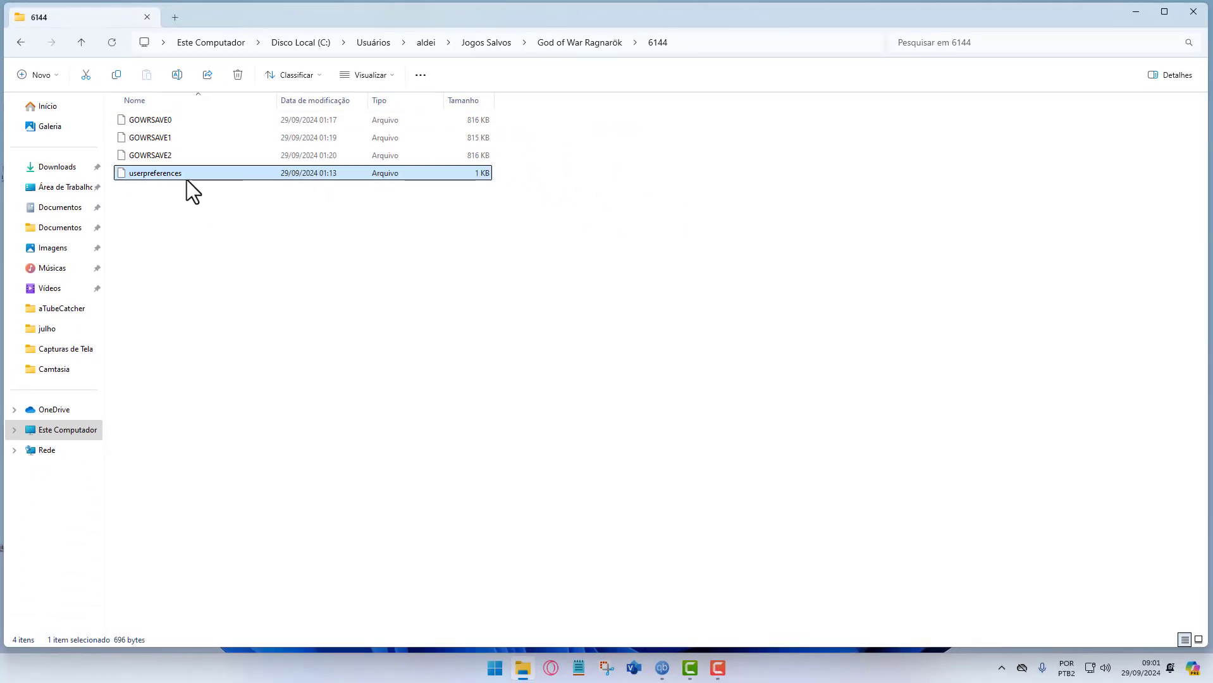
{"action": "key", "text": "Delete"}
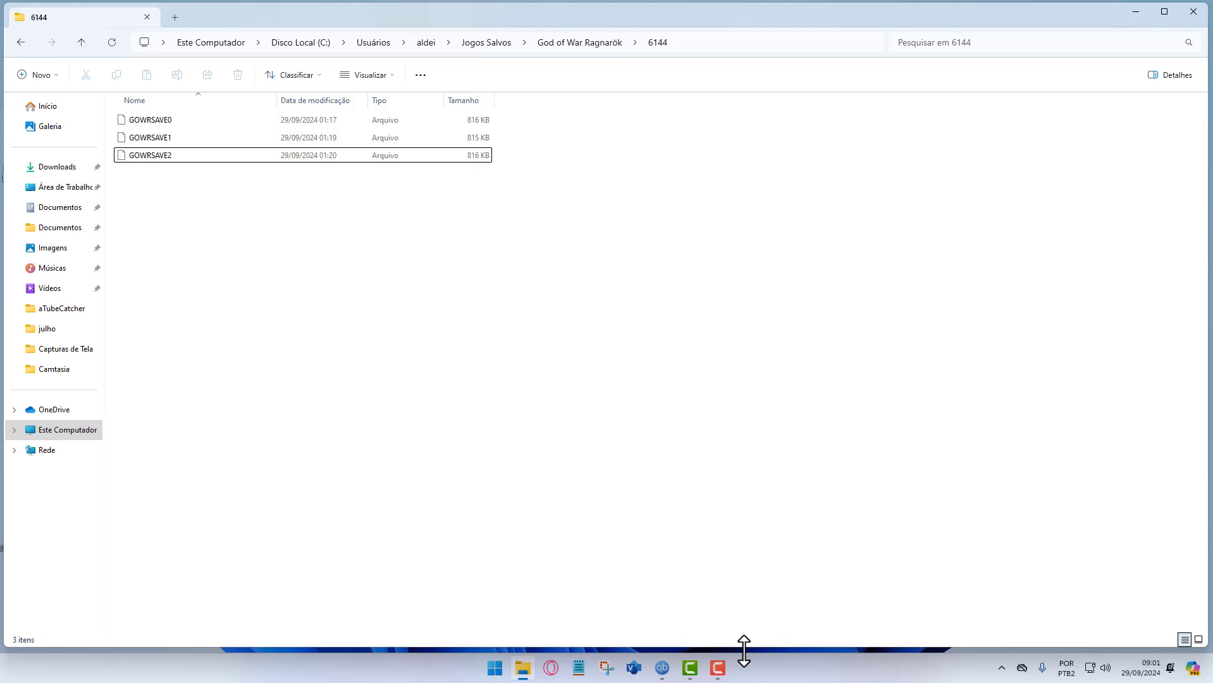
Open Task Manager and end the God of War Ragnarök processes running in the background.
{"action": "right_click", "coordinate": [755, 670]}
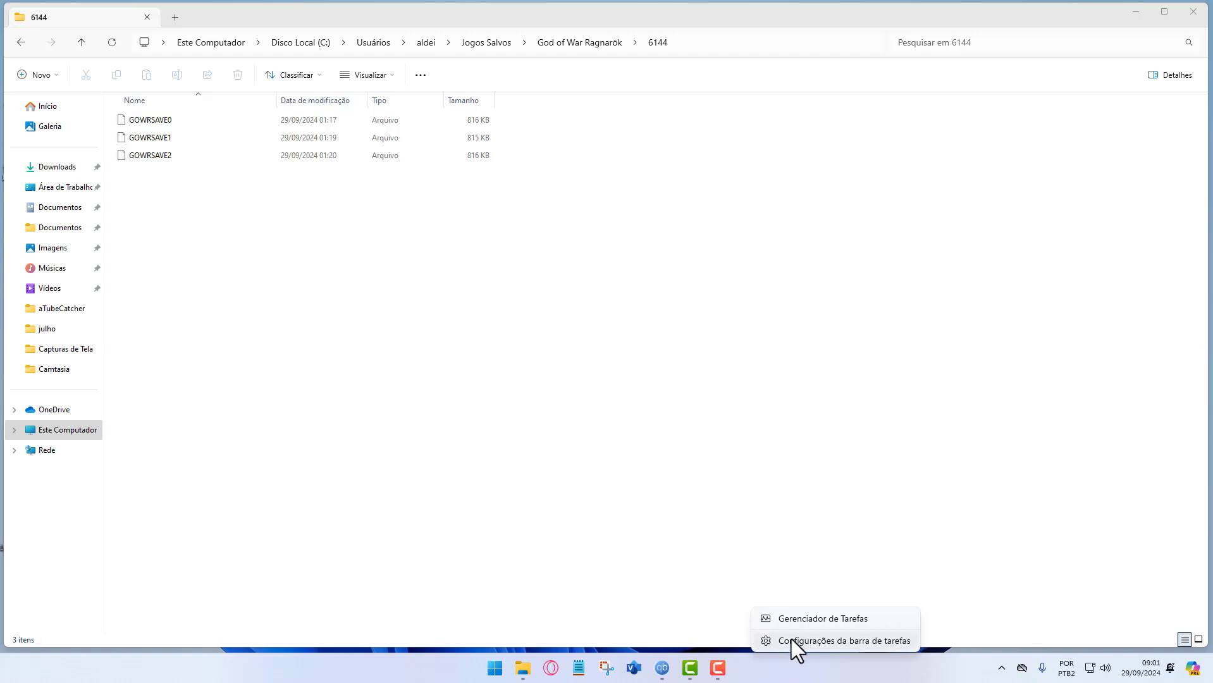
{"action": "left_click", "coordinate": [802, 621]}
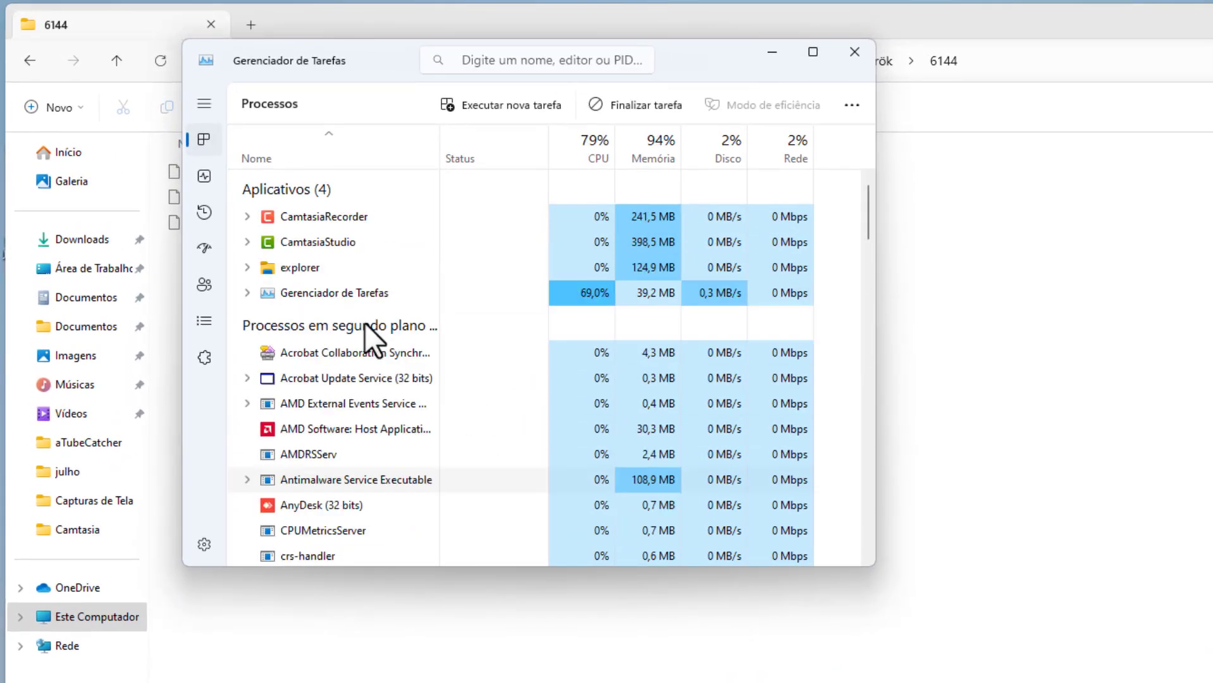
{"action": "scroll", "coordinate": [363, 322], "scroll_direction": "down", "scroll_amount": 5}
{"action": "scroll", "coordinate": [600, 345], "scroll_direction": "down", "scroll_amount": 10}
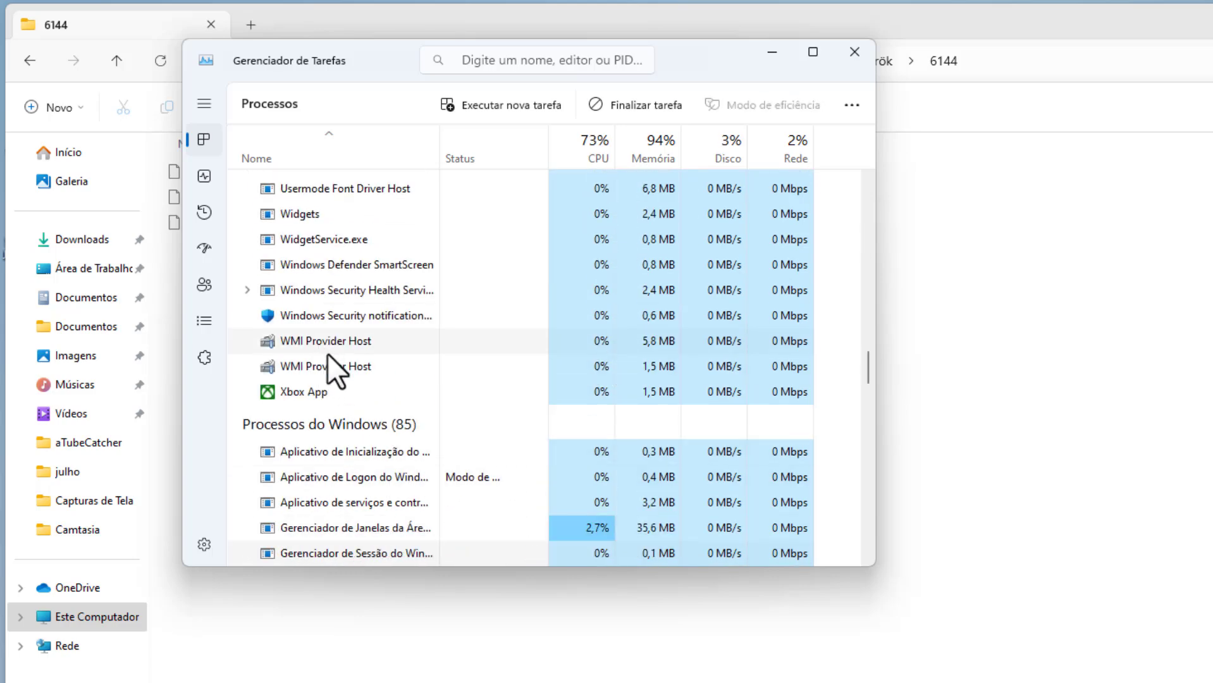
{"action": "scroll", "coordinate": [327, 353], "scroll_direction": "up", "scroll_amount": 1}
{"action": "scroll", "coordinate": [333, 360], "scroll_direction": "up", "scroll_amount": 9}
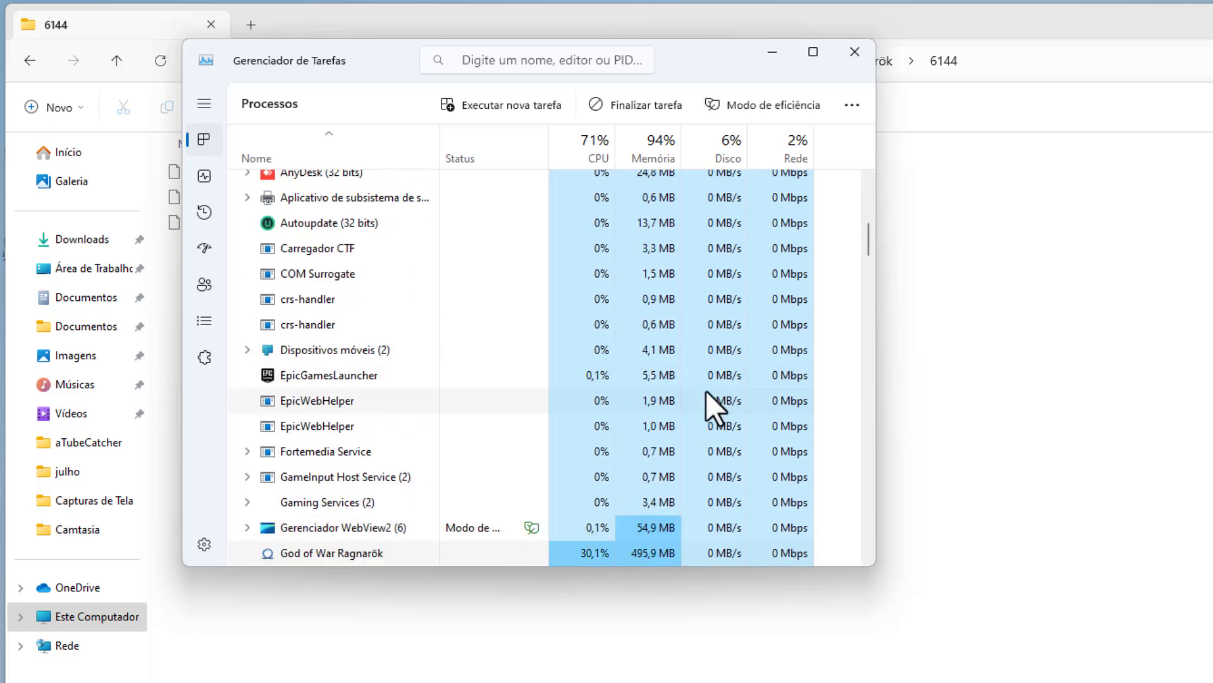
{"action": "right_click", "coordinate": [341, 549]}
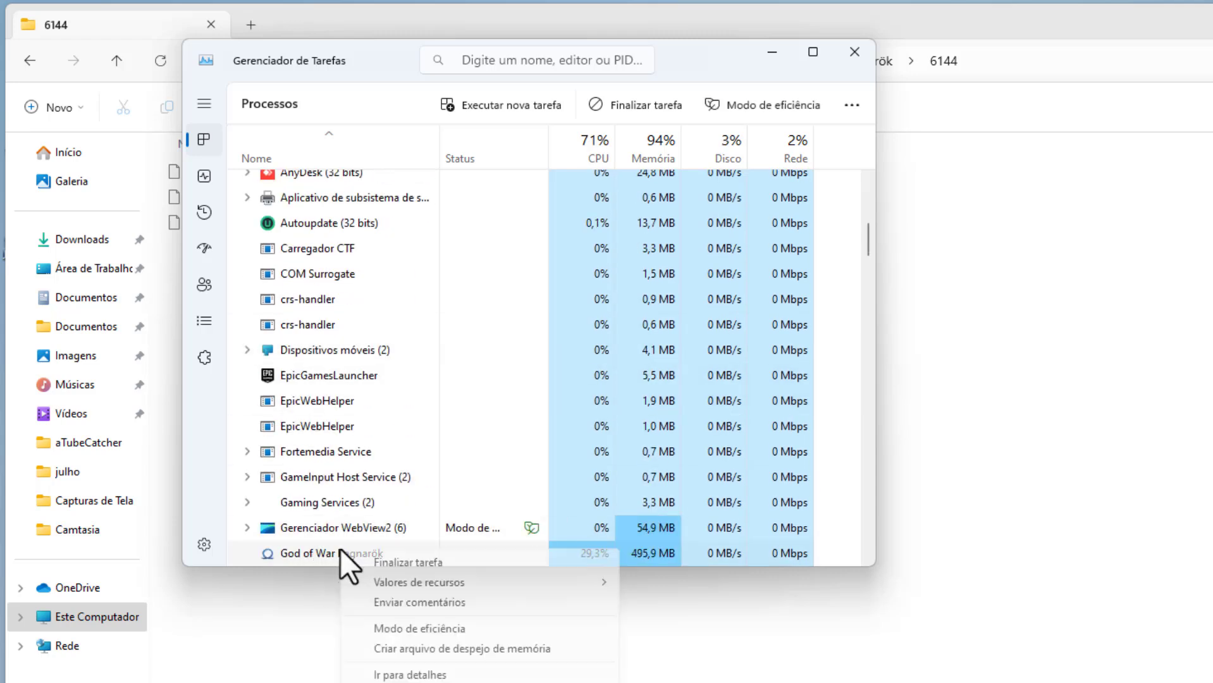
{"action": "left_click", "coordinate": [416, 563]}
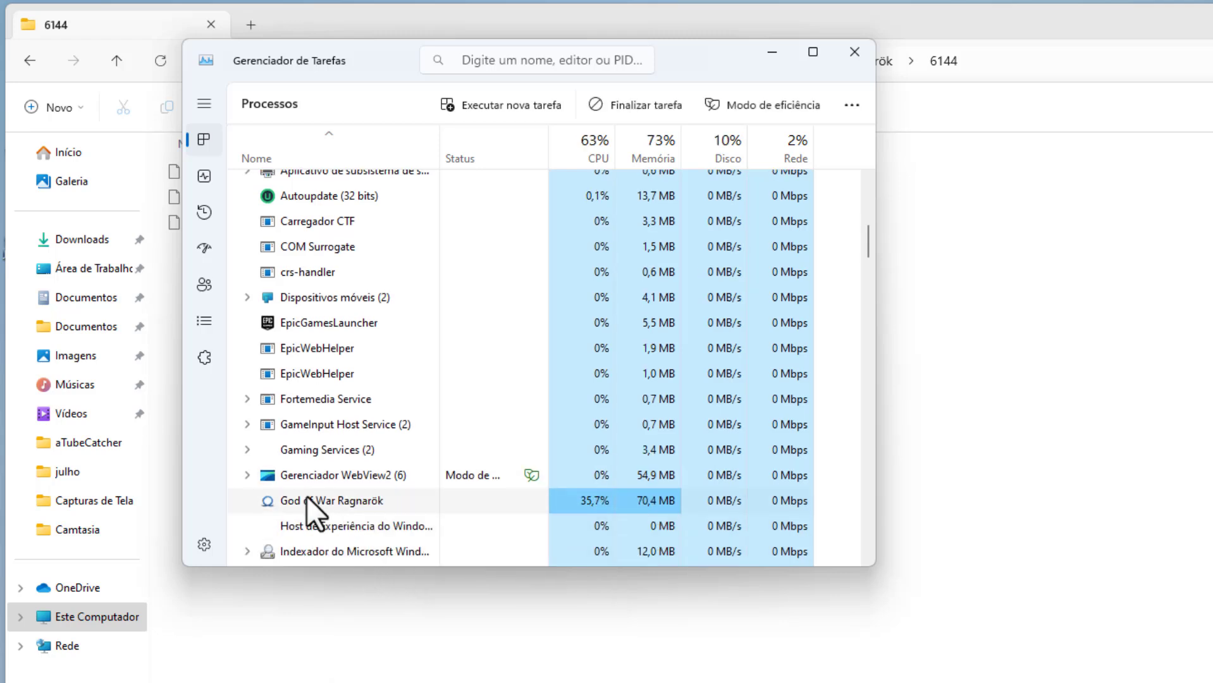
{"action": "right_click", "coordinate": [307, 497]}
{"action": "left_click", "coordinate": [348, 511]}
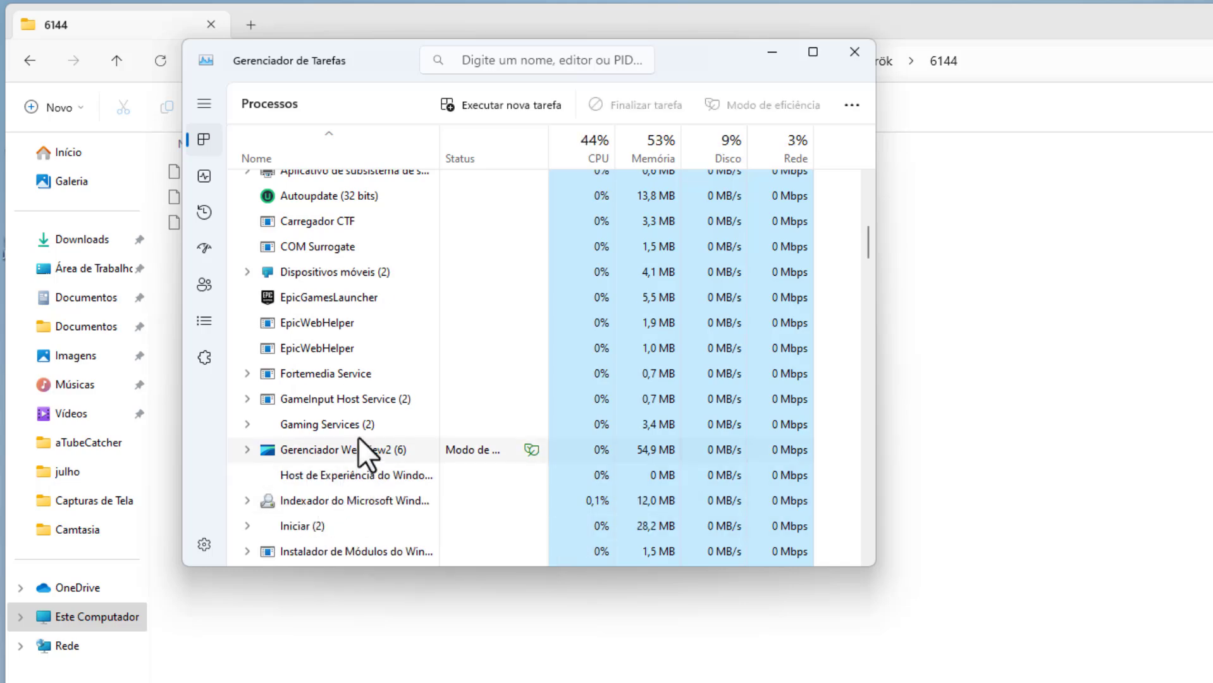
Check the process list for any other God of War Ragnarök entries and close Task Manager.
{"action": "left_click", "coordinate": [358, 433]}
{"action": "scroll", "coordinate": [560, 482], "scroll_direction": "down", "scroll_amount": 10}
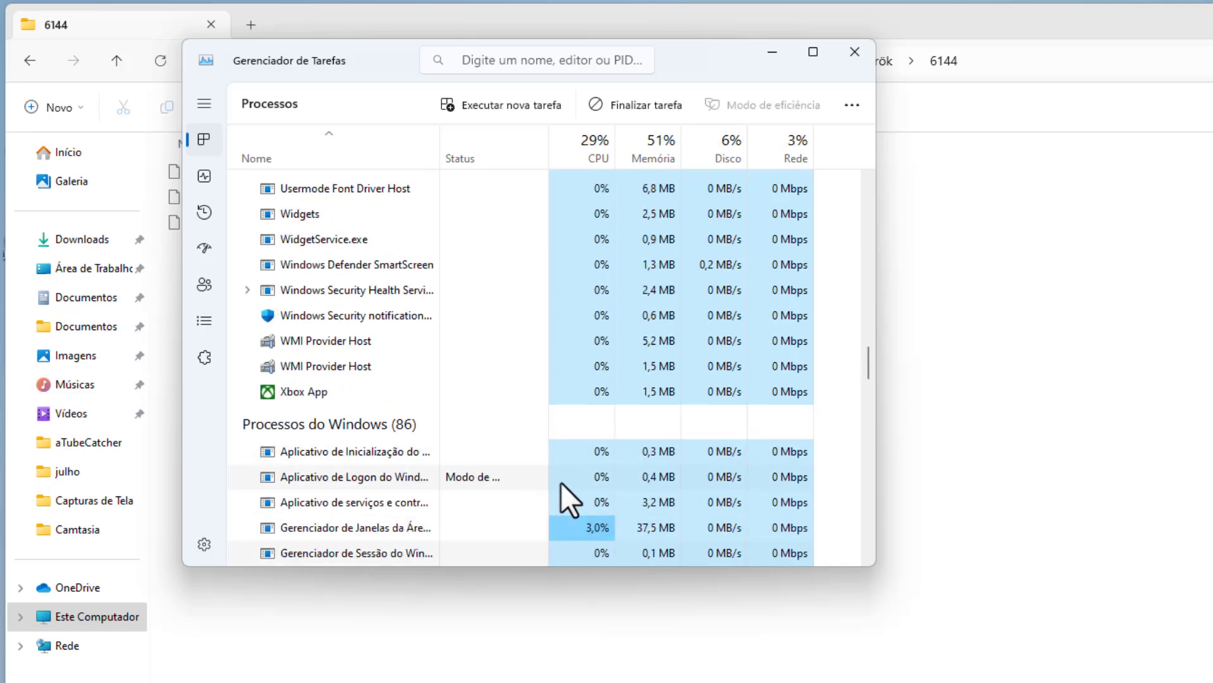
{"action": "scroll", "coordinate": [560, 483], "scroll_direction": "up", "scroll_amount": 15}
{"action": "scroll", "coordinate": [561, 483], "scroll_direction": "down", "scroll_amount": 4}
{"action": "scroll", "coordinate": [560, 483], "scroll_direction": "down", "scroll_amount": 11}
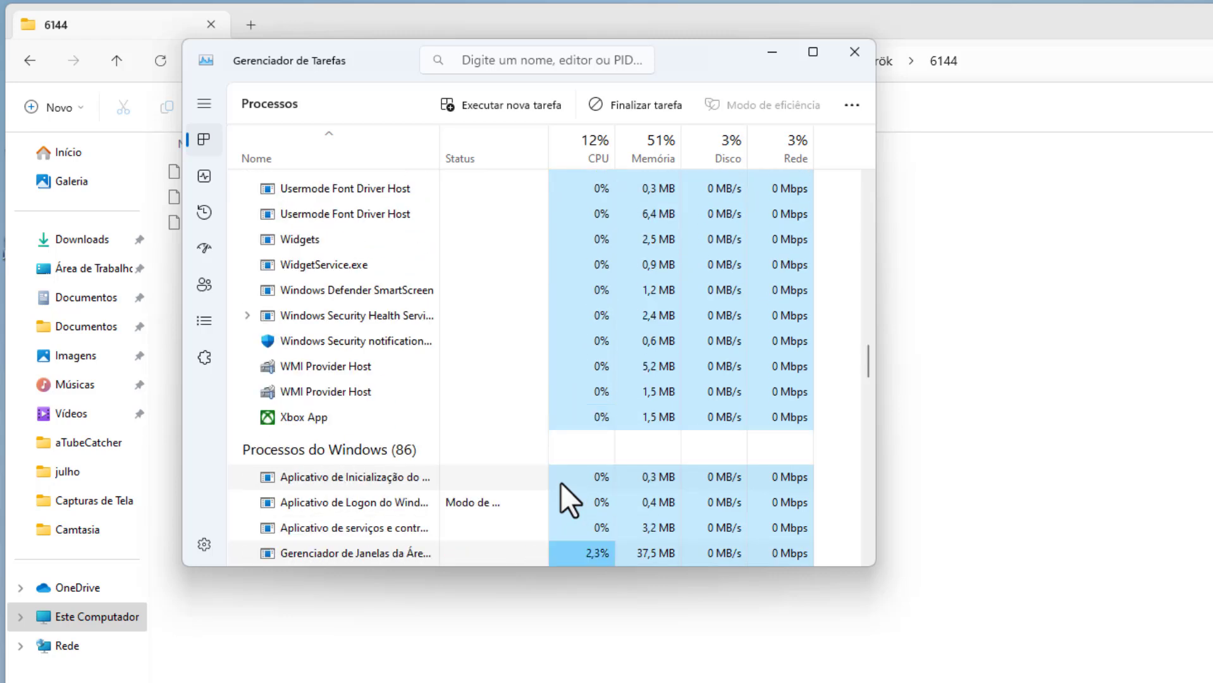
{"action": "left_click", "coordinate": [852, 59]}
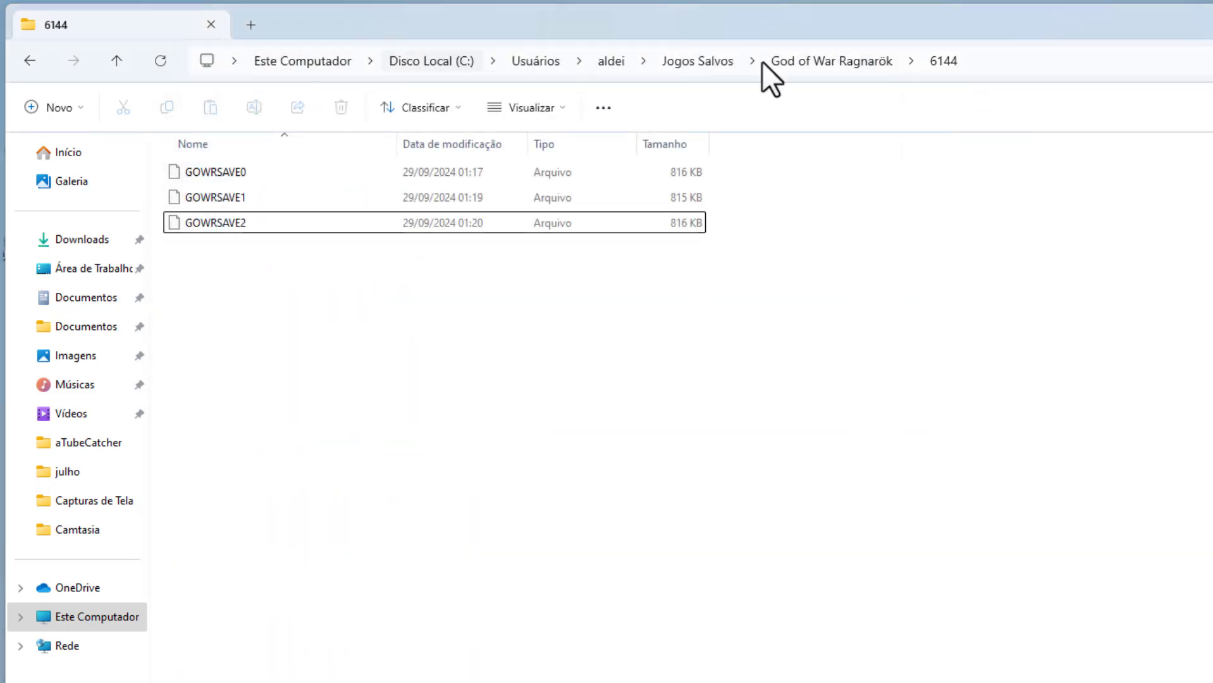
Refresh the desktop and launch God of War Ragnarök from its desktop shortcut.
{"action": "key", "text": "super+d"}
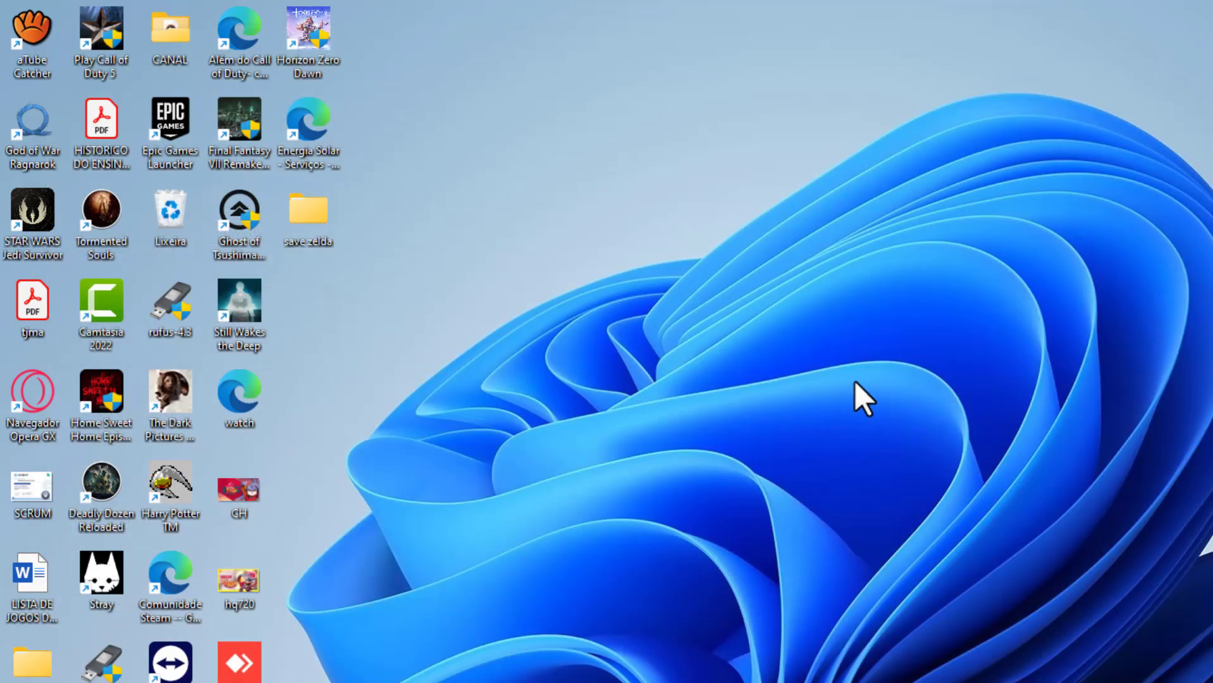
{"action": "right_click", "coordinate": [855, 381]}
{"action": "left_click", "coordinate": [892, 460]}
{"action": "right_click", "coordinate": [737, 141]}
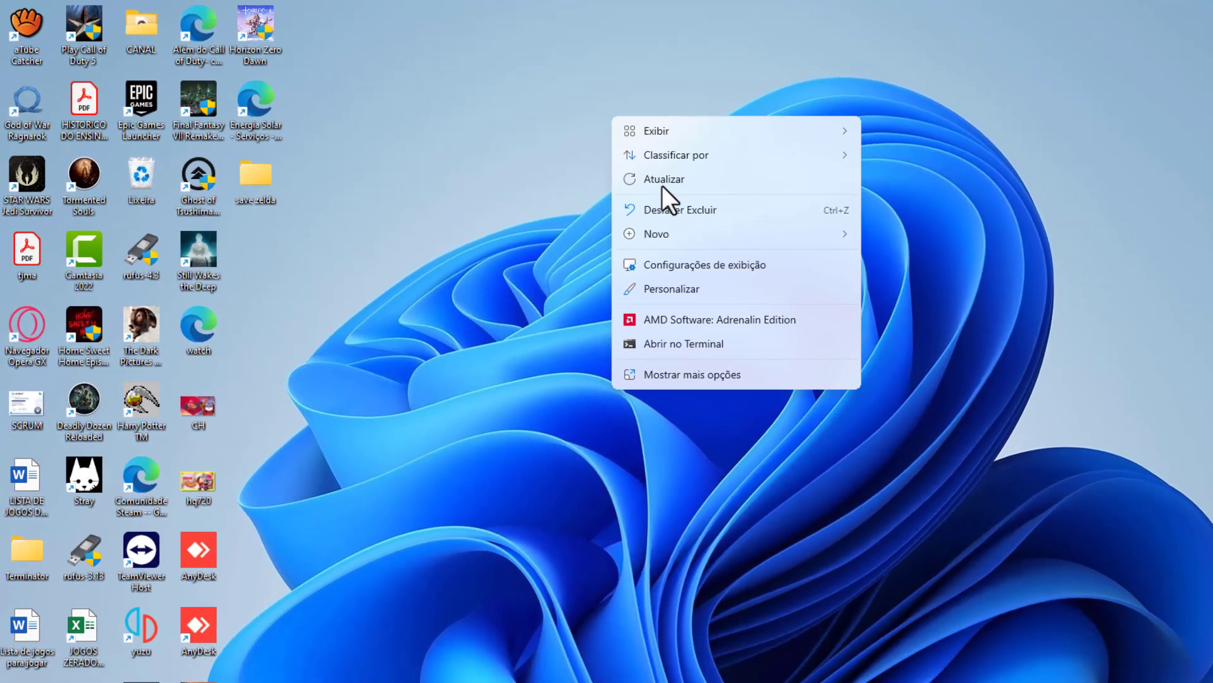
{"action": "left_click", "coordinate": [792, 216]}
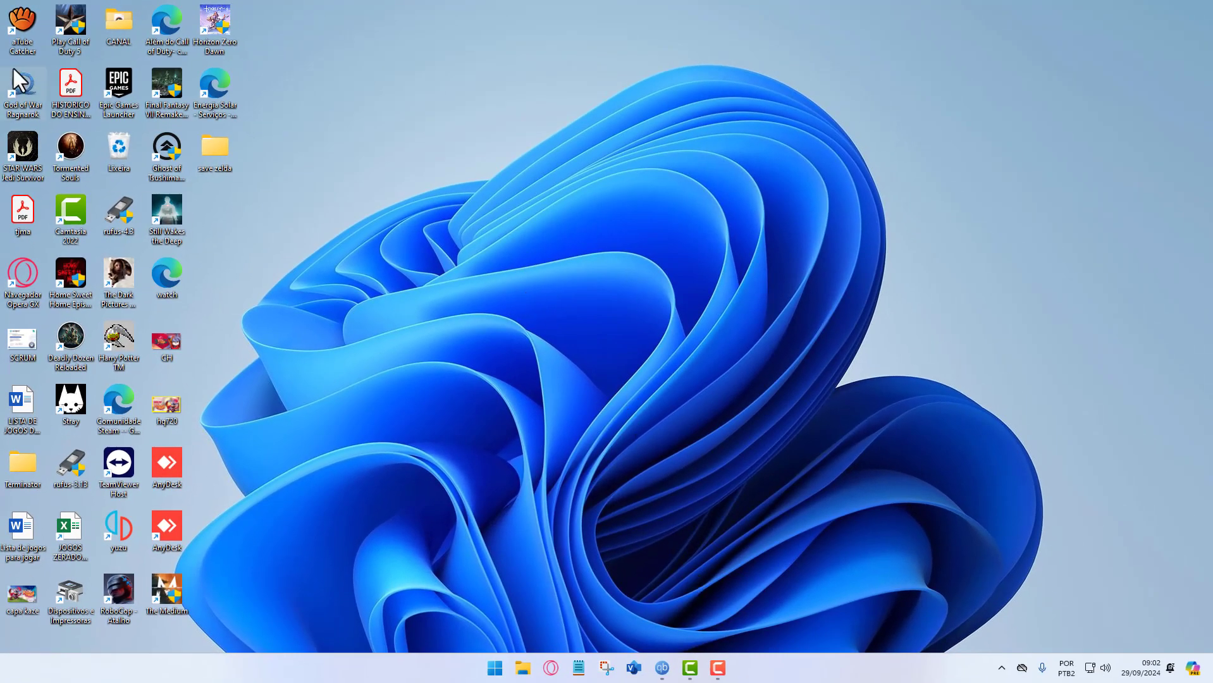
{"action": "double_click", "coordinate": [17, 92]}
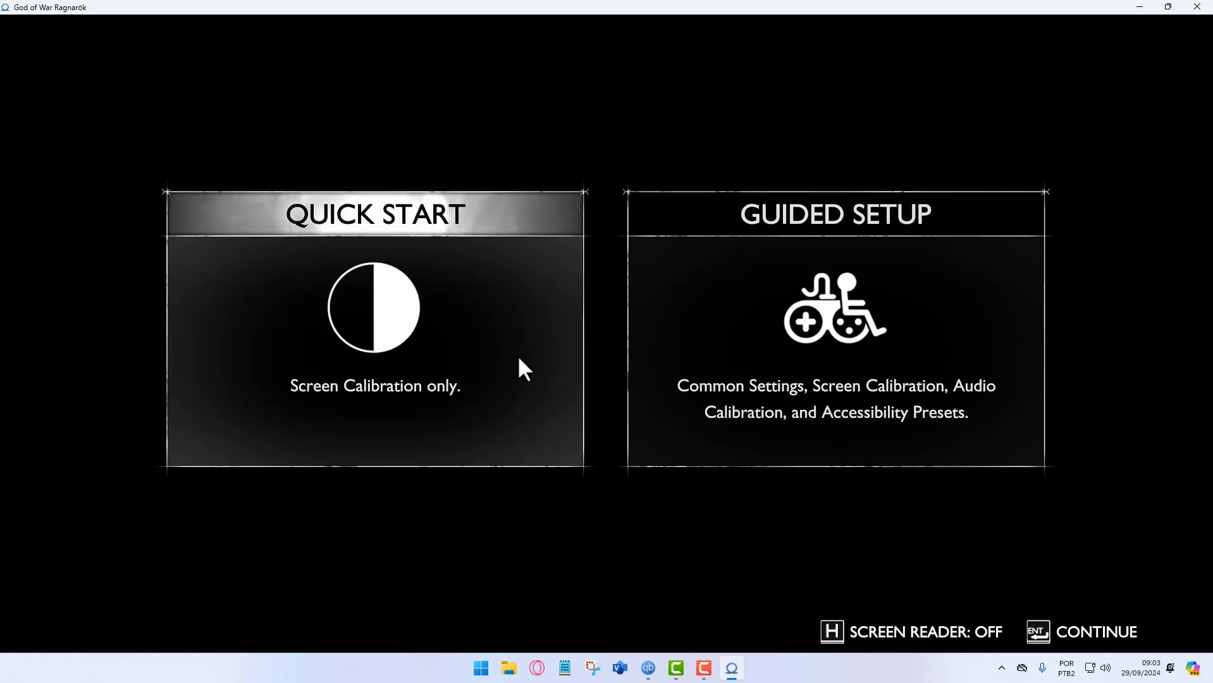
Complete the game's Quick Start setup, keeping the default image and audio calibration.
{"action": "left_click", "coordinate": [381, 341]}
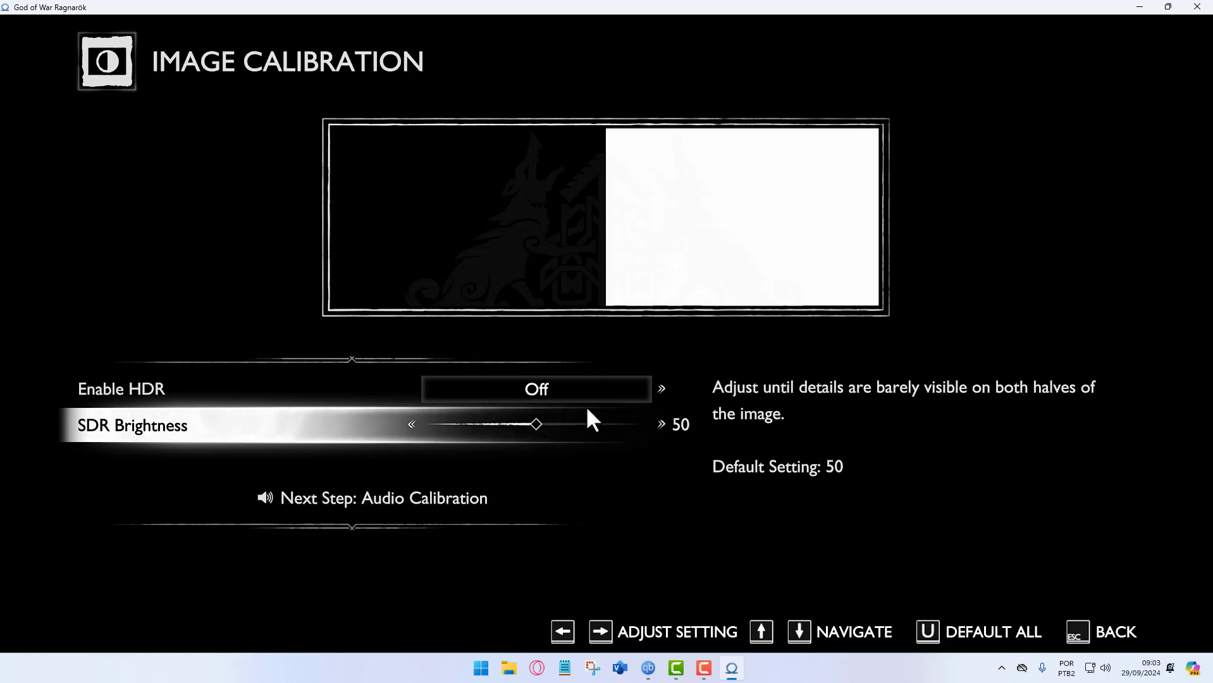
{"action": "left_click", "coordinate": [377, 503]}
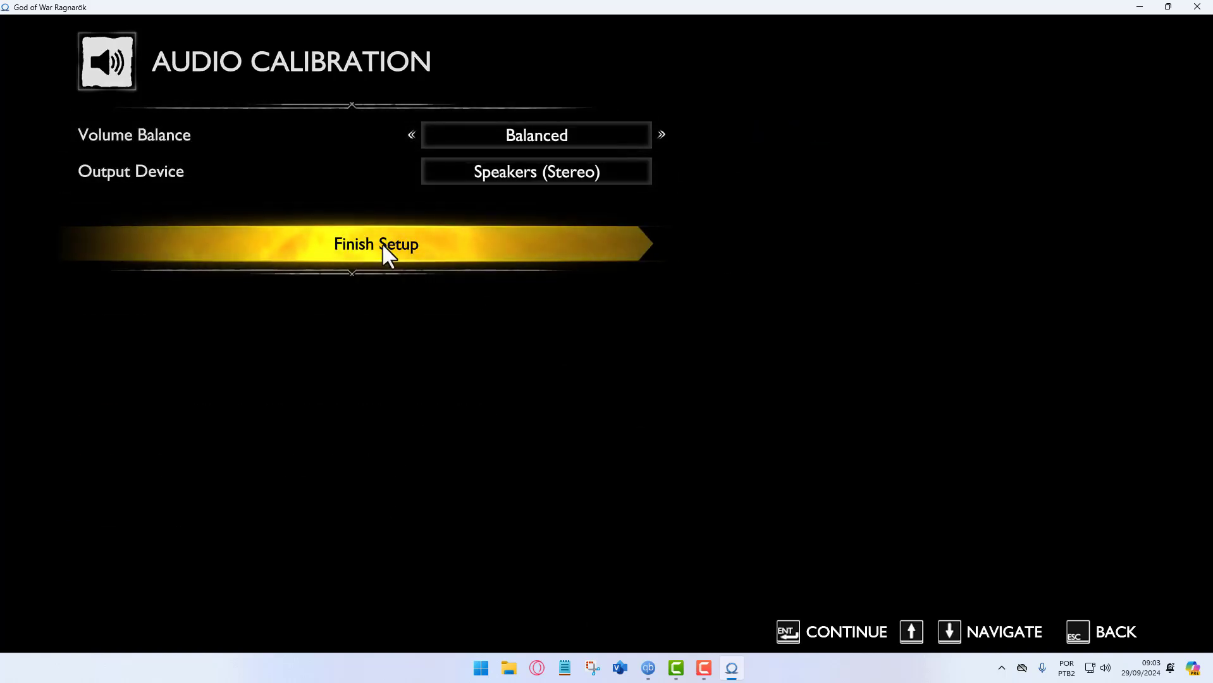
{"action": "left_click", "coordinate": [382, 243]}
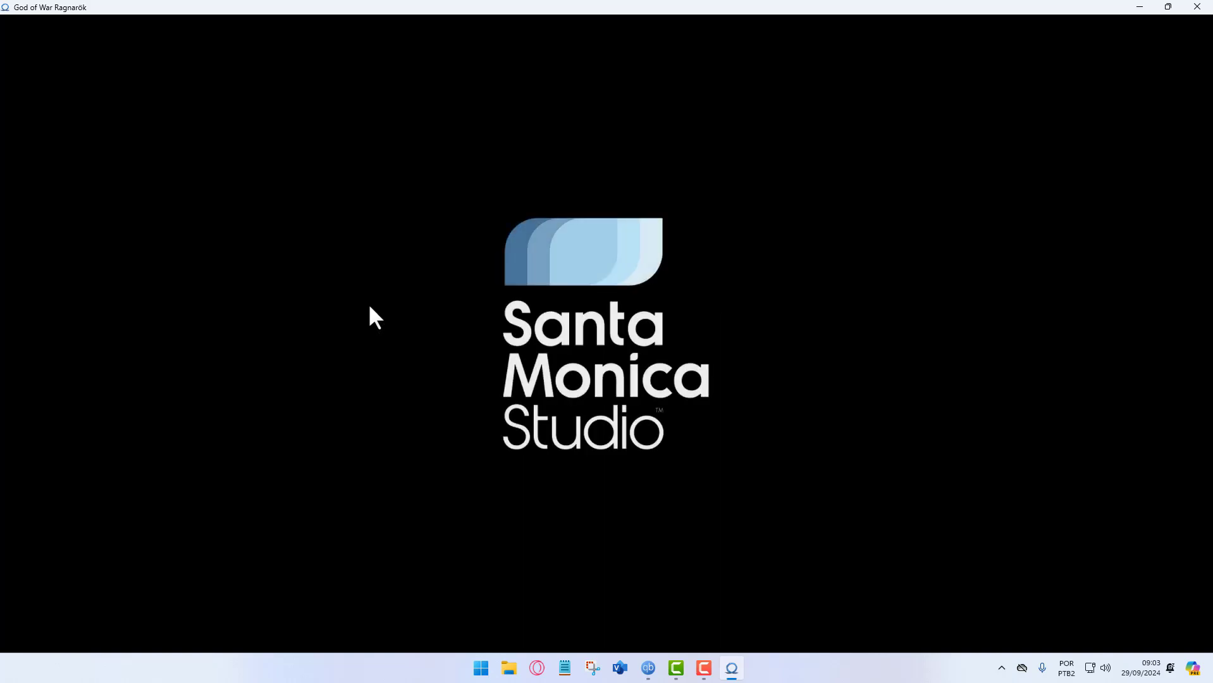
Set the game's text and speech language to Português (Brasil) in the settings and return to the main menu.
{"action": "key", "text": "Down"}
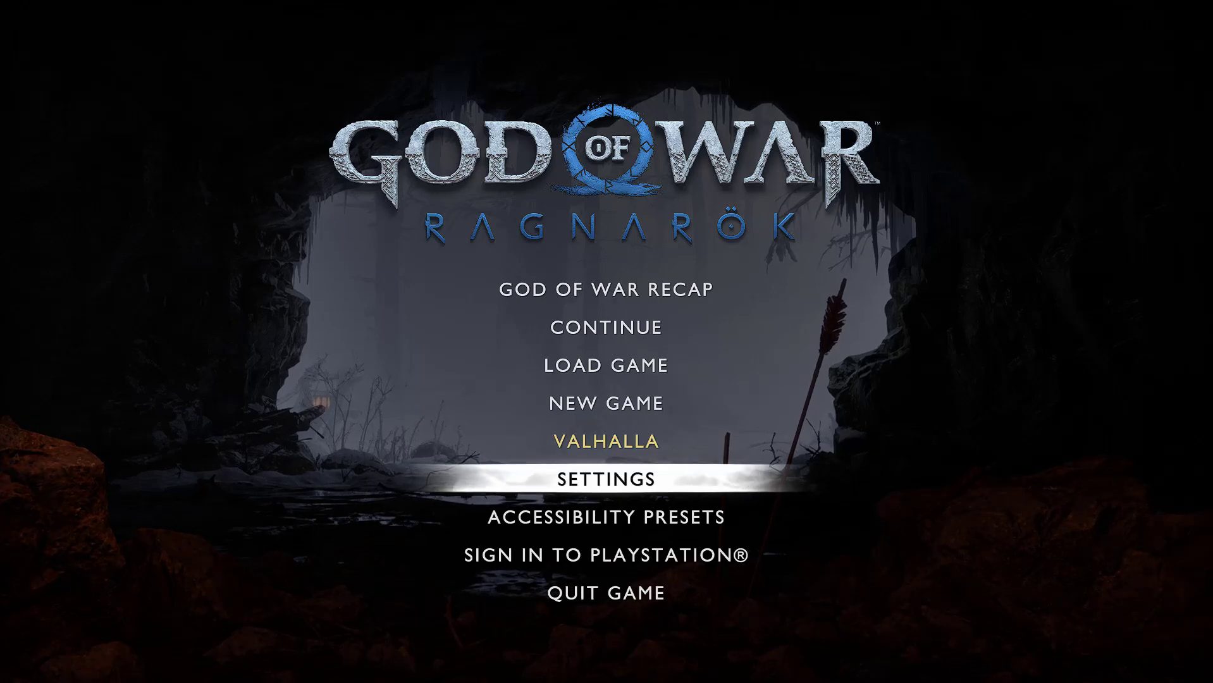
{"action": "key", "text": "Return"}
{"action": "key", "text": "Down"}
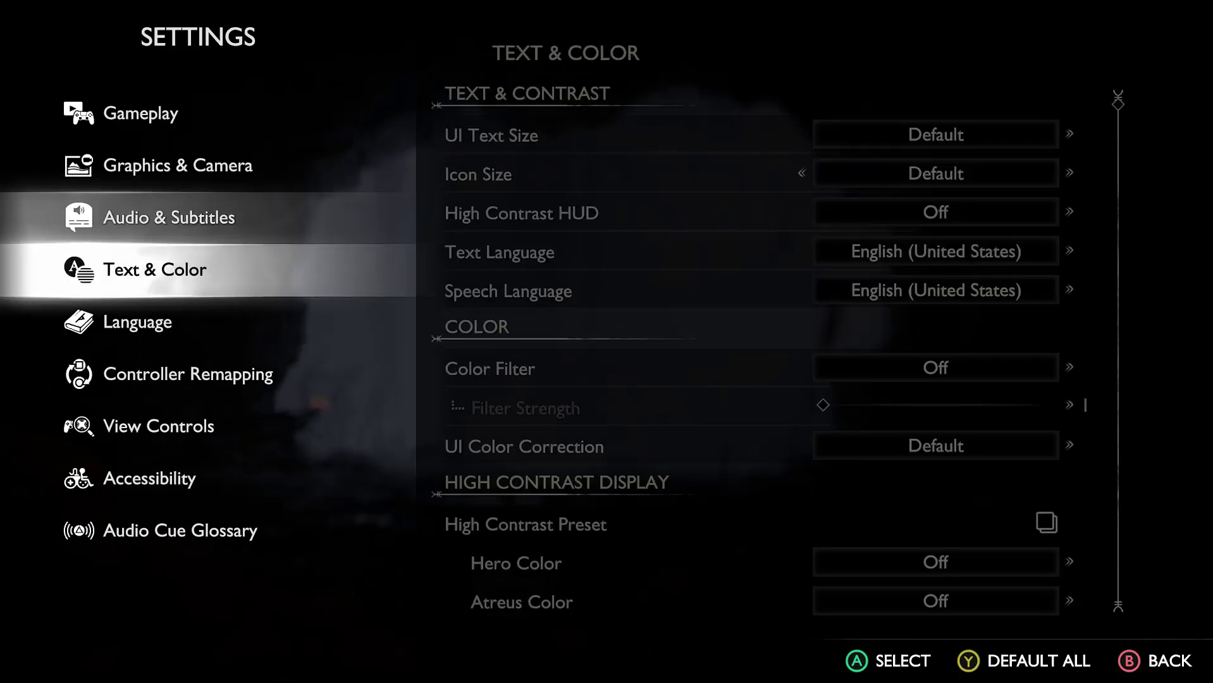
{"action": "key", "text": "Down"}
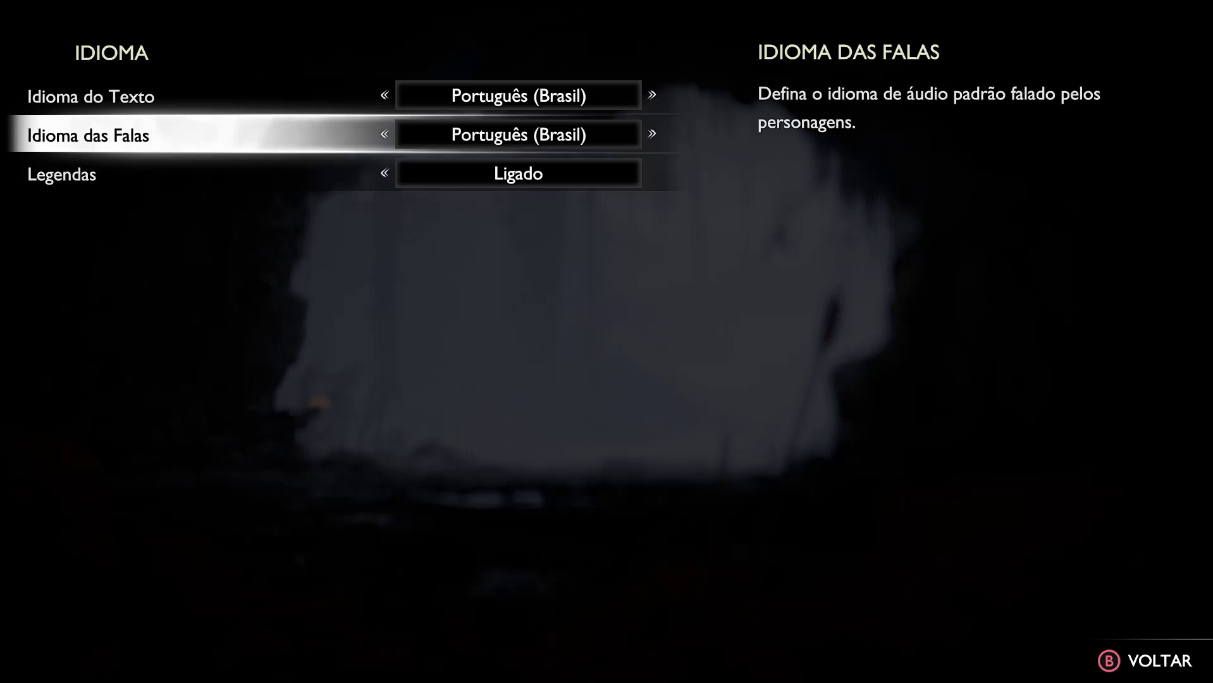
{"action": "key", "text": "Escape"}
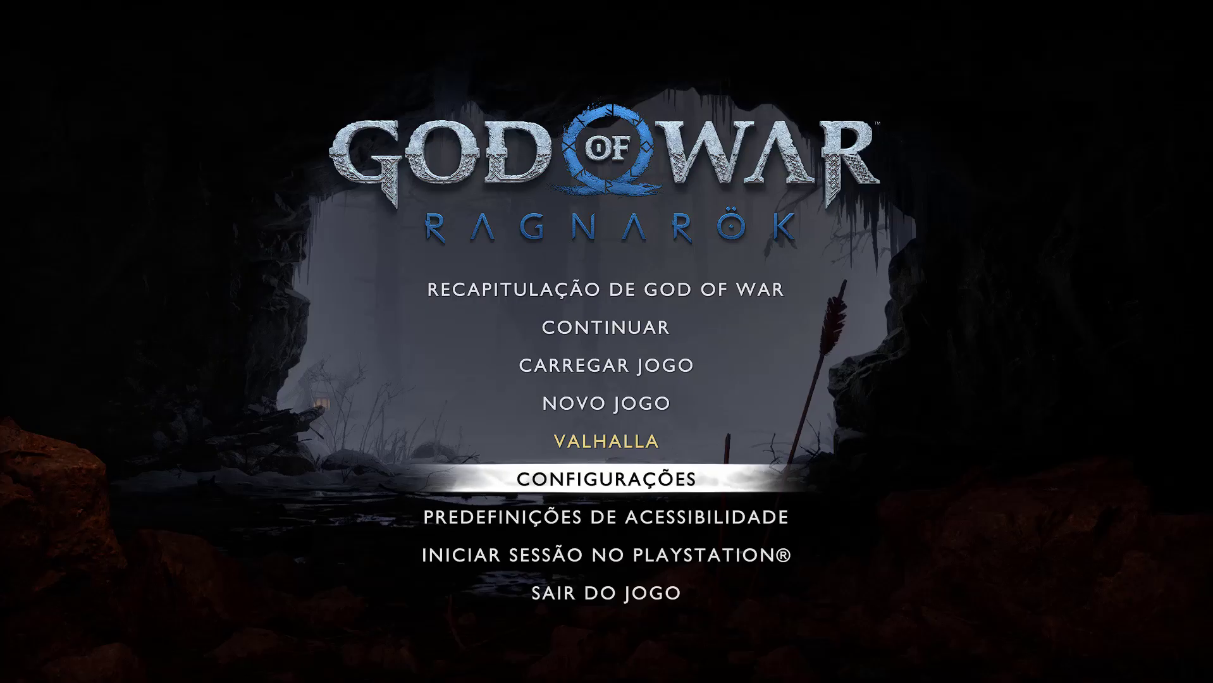
{"action": "key", "text": "Up"}
{"action": "key", "text": "Up"}
{"action": "key", "text": "Up"}
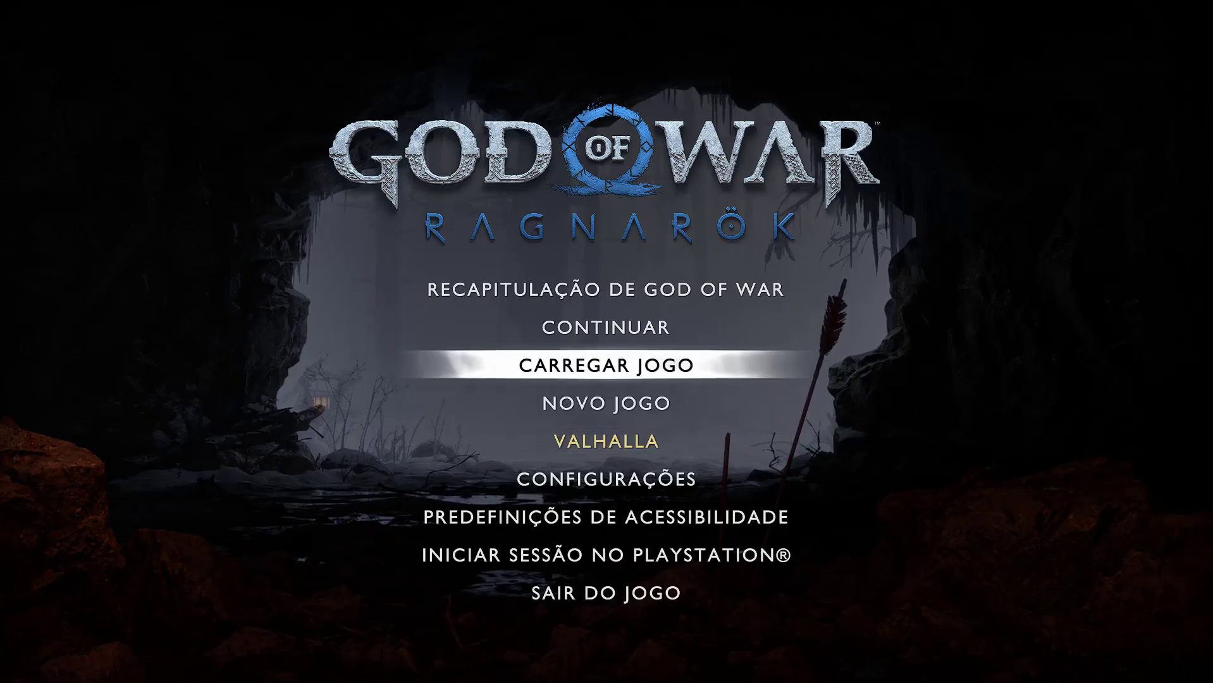
{"action": "key", "text": "Up"}
{"action": "key", "text": "Up"}
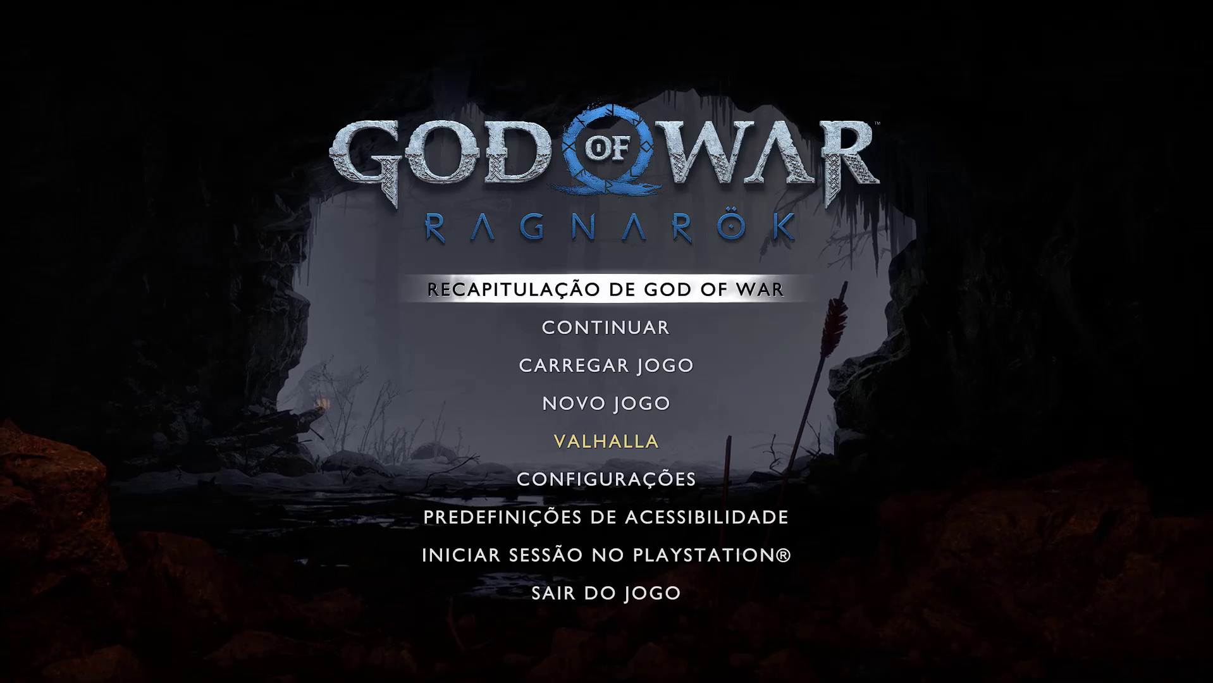
{"action": "key", "text": "Down"}
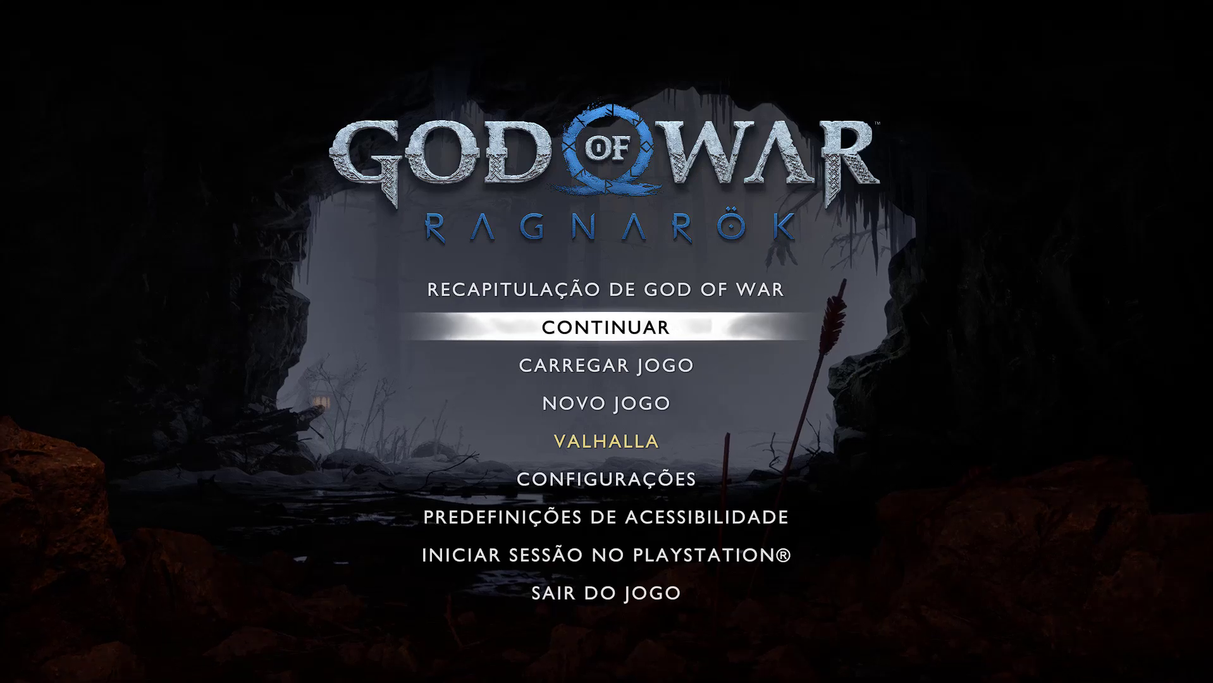
Reopen the game's settings and go to the Gráficos e Câmera category.
{"action": "key", "text": "Down"}
{"action": "key", "text": "Down"}
{"action": "key", "text": "Down"}
{"action": "key", "text": "Down"}
{"action": "key", "text": "Return"}
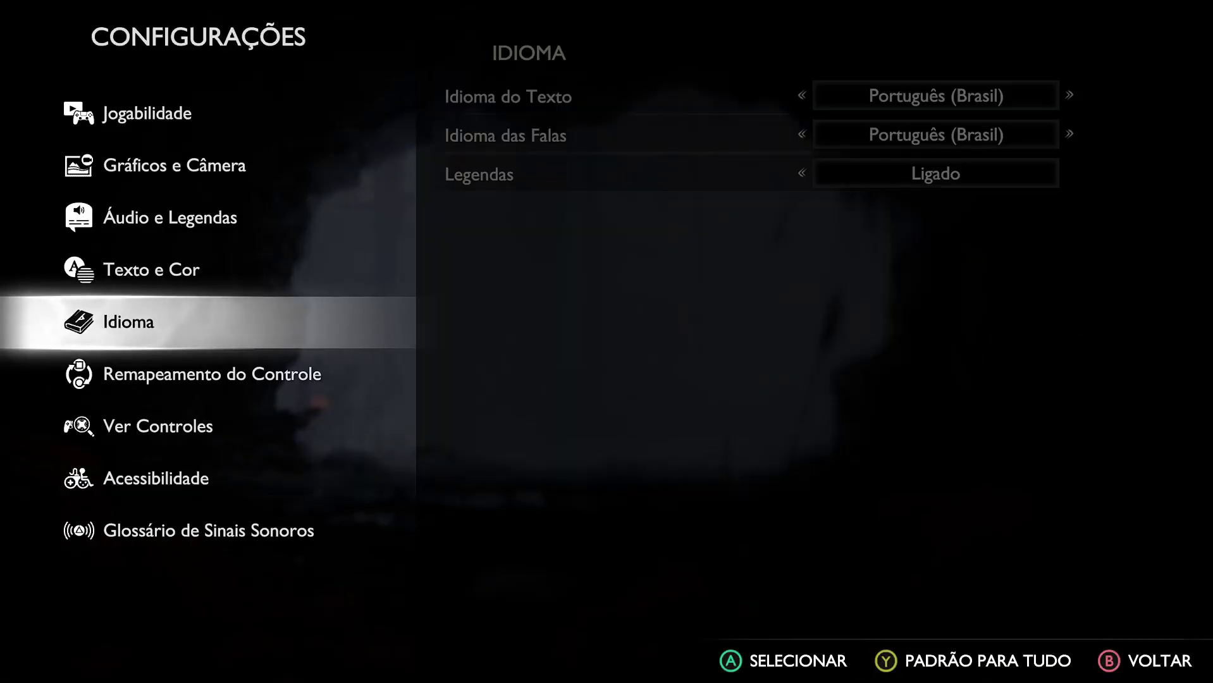
{"action": "key", "text": "Up"}
{"action": "key", "text": "Up"}
{"action": "key", "text": "Up"}
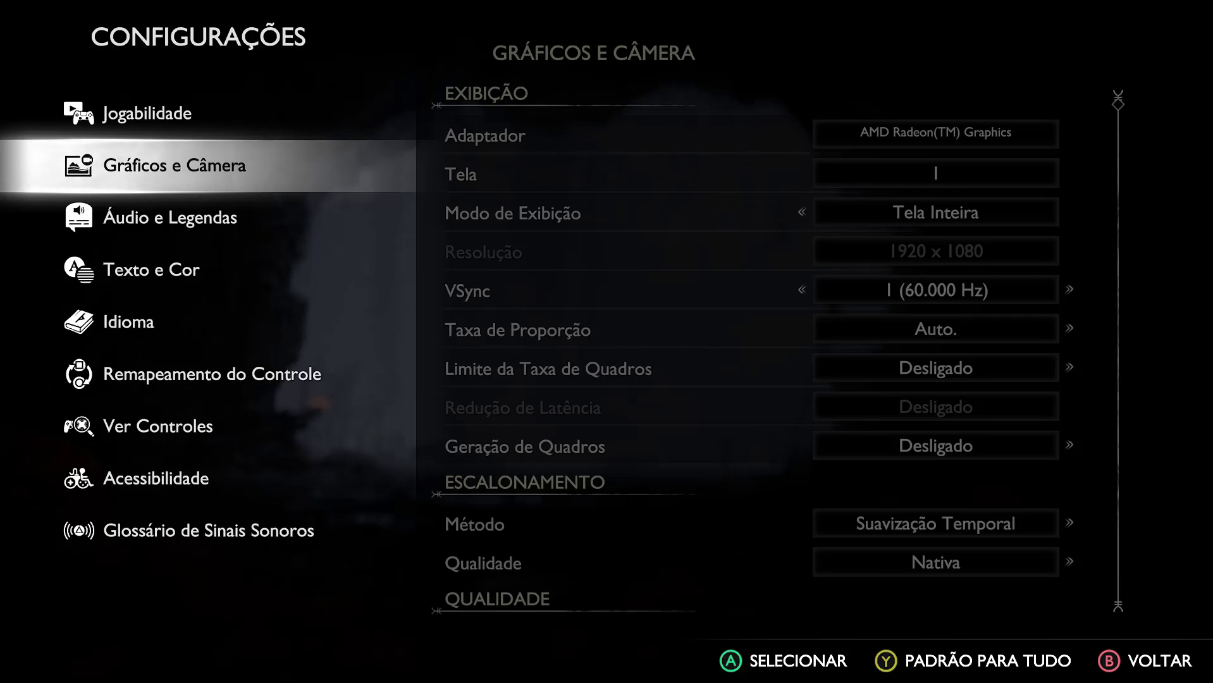
Toggle the game between full screen and windowed display, leaving it on Modo Janela, and exit the settings.
{"action": "key", "text": "alt+Return"}
{"action": "key", "text": "Return"}
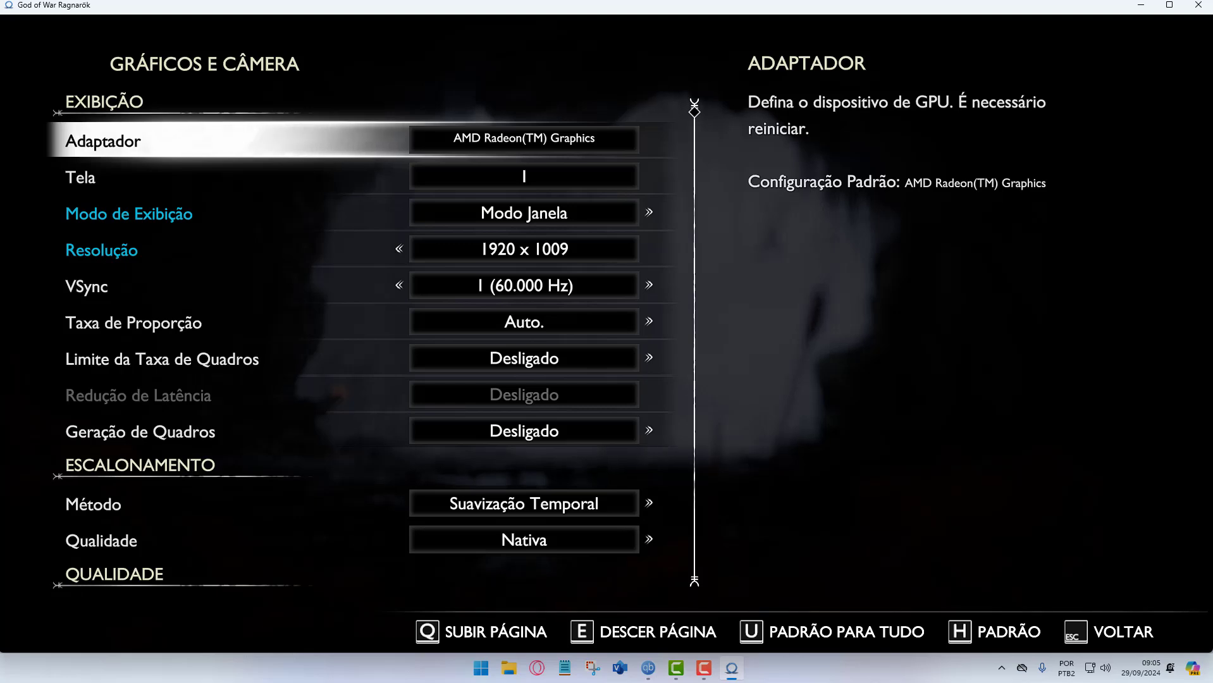
{"action": "key", "text": "alt+Return"}
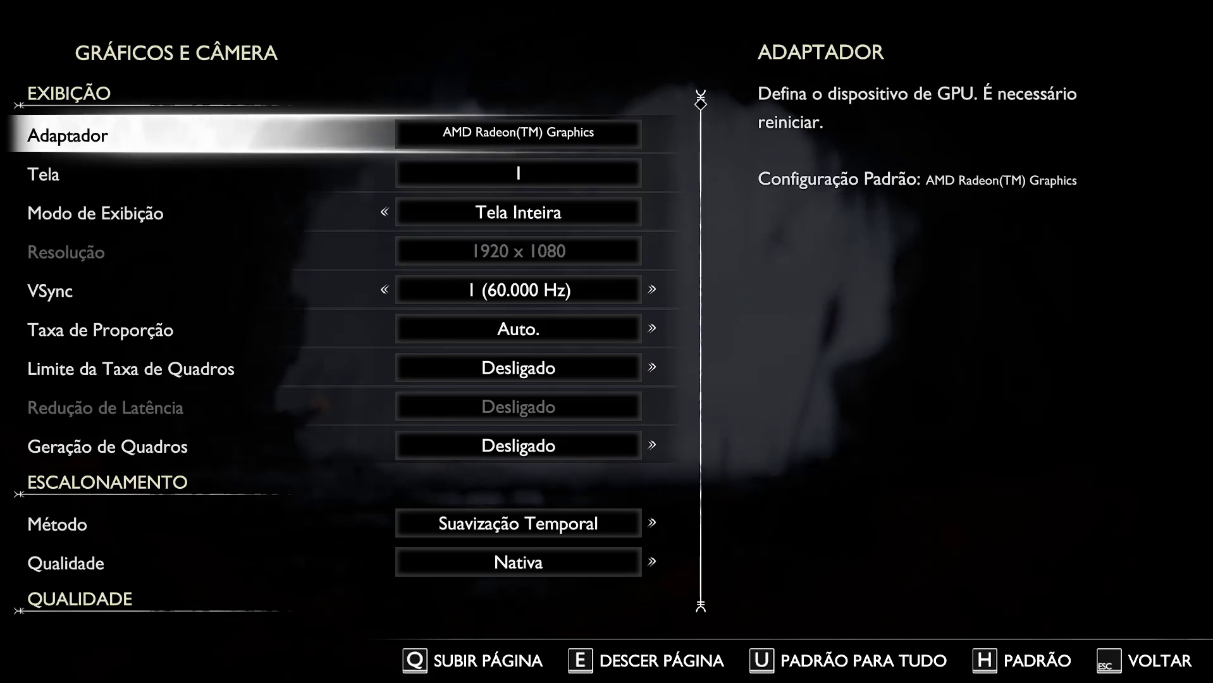
{"action": "key", "text": "alt+Return"}
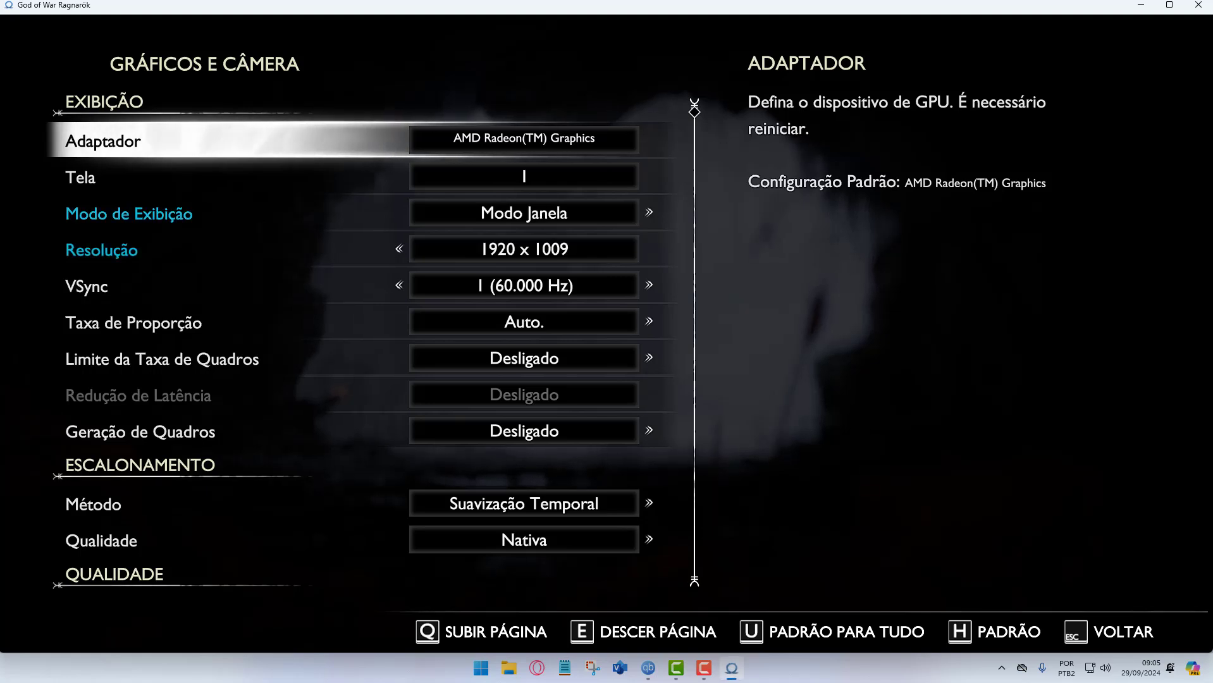
{"action": "key", "text": "Escape"}
{"action": "key", "text": "Escape"}
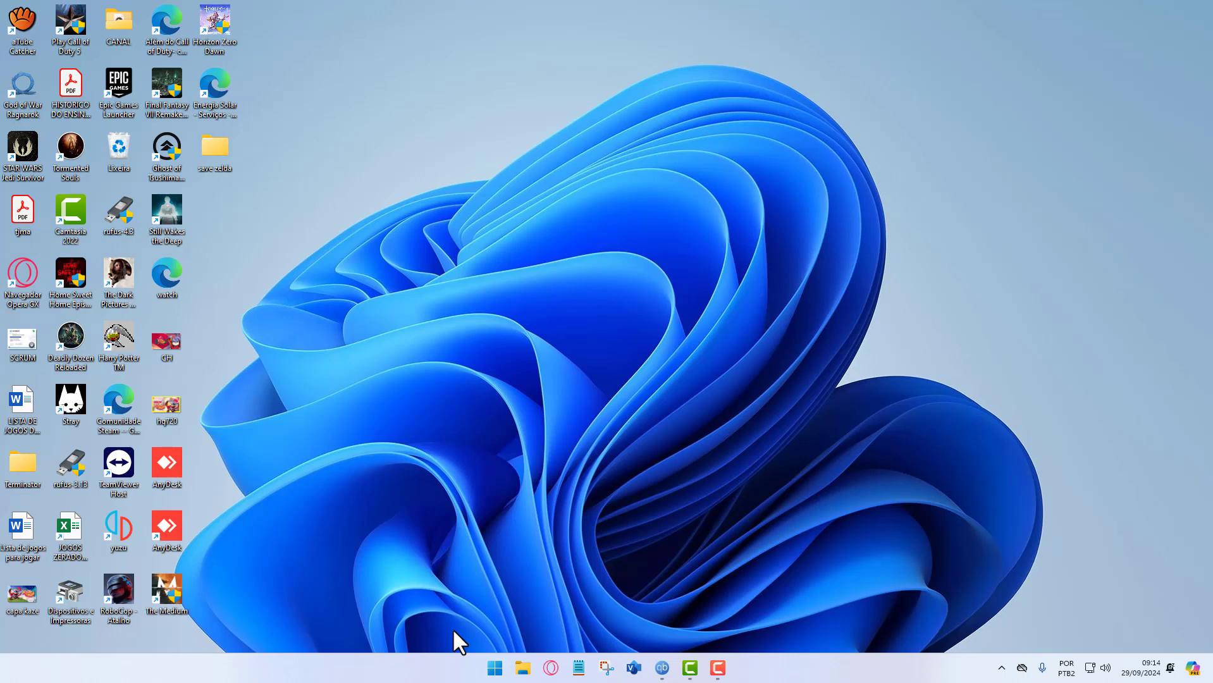
Search Windows for the firewall and open Windows Defender Firewall's advanced security settings.
{"action": "left_click", "coordinate": [495, 668]}
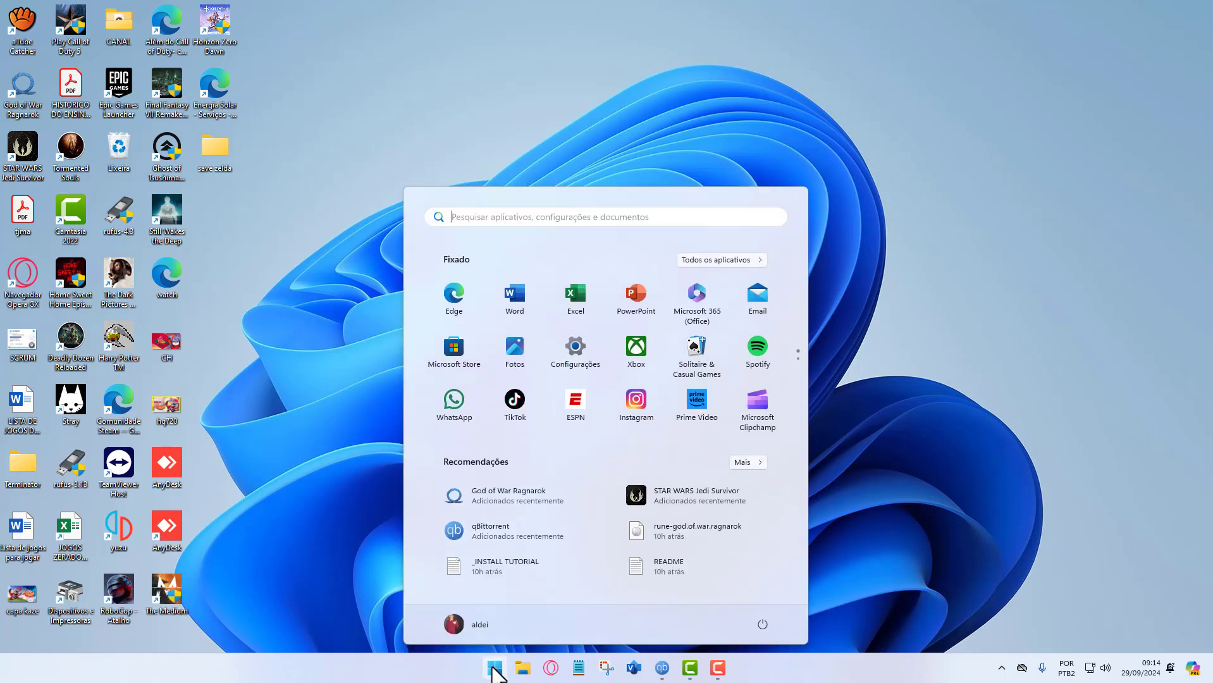
{"action": "type", "text": "firew"}
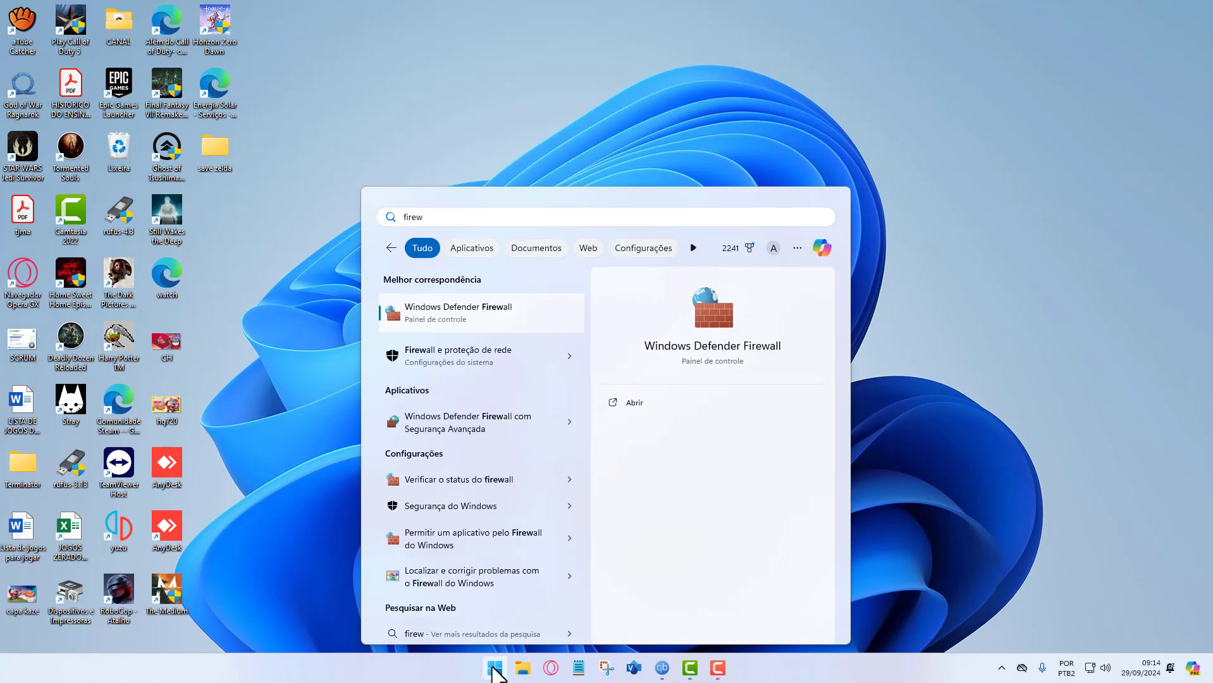
{"action": "key", "text": "Return"}
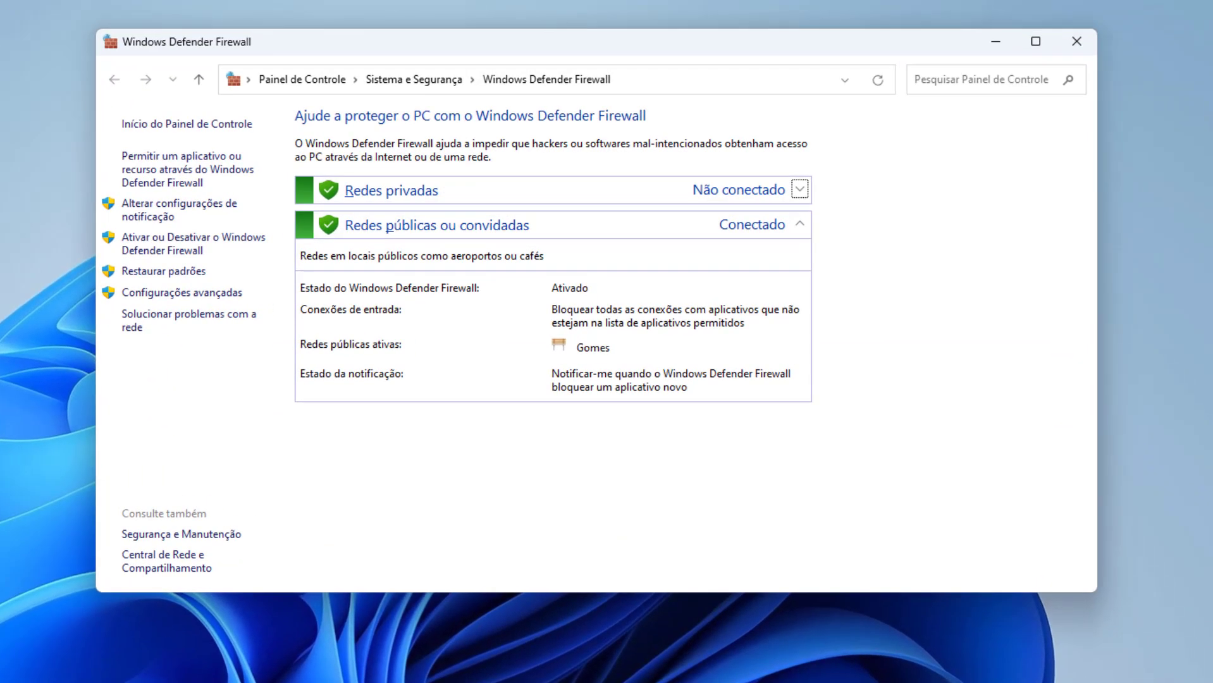
{"action": "left_click", "coordinate": [1035, 41]}
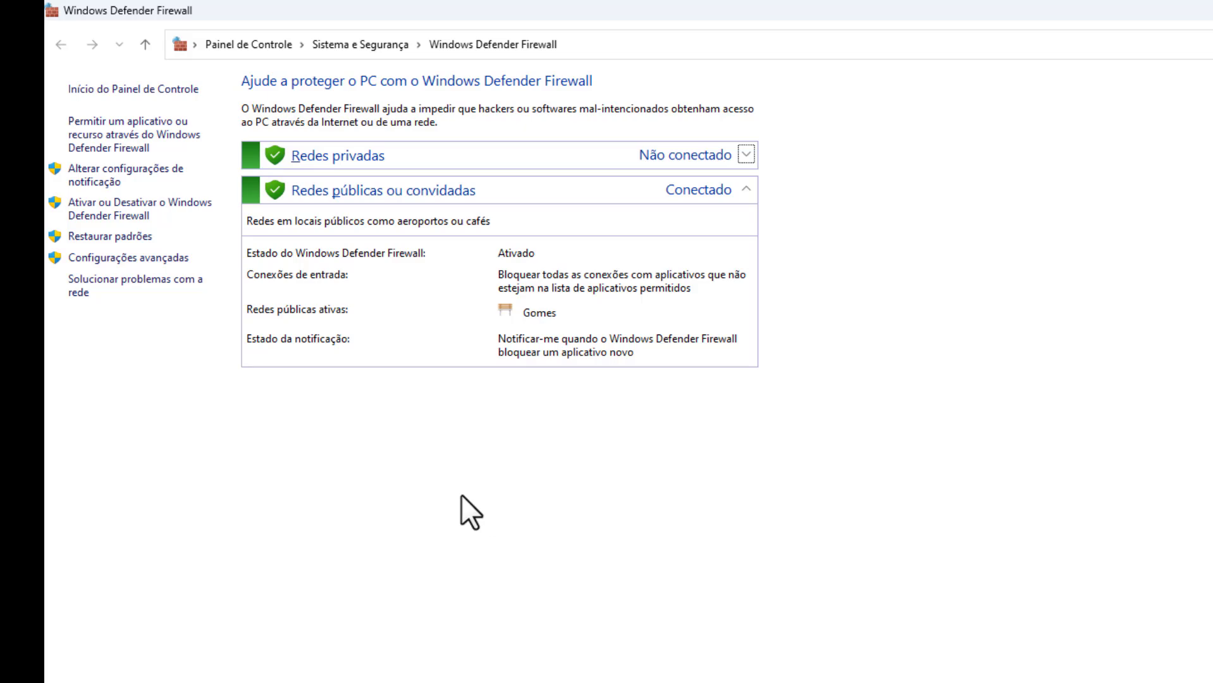
{"action": "left_click", "coordinate": [123, 260]}
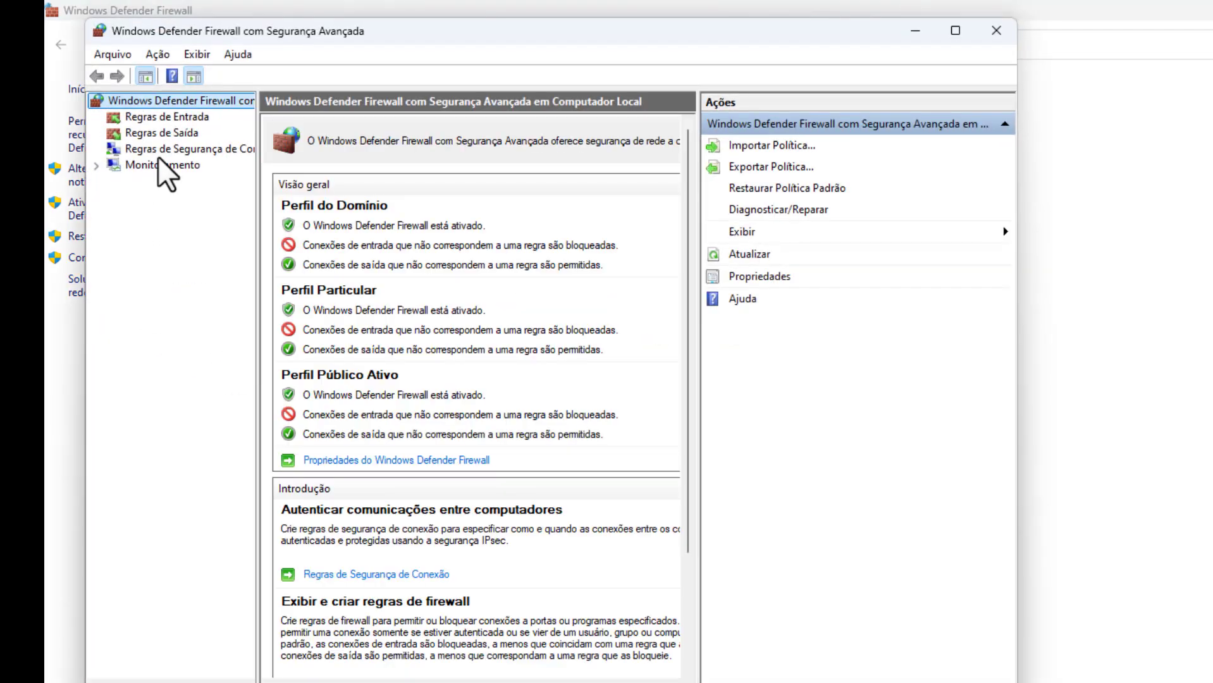
Start a new inbound firewall rule of the Programa type.
{"action": "left_click", "coordinate": [185, 119]}
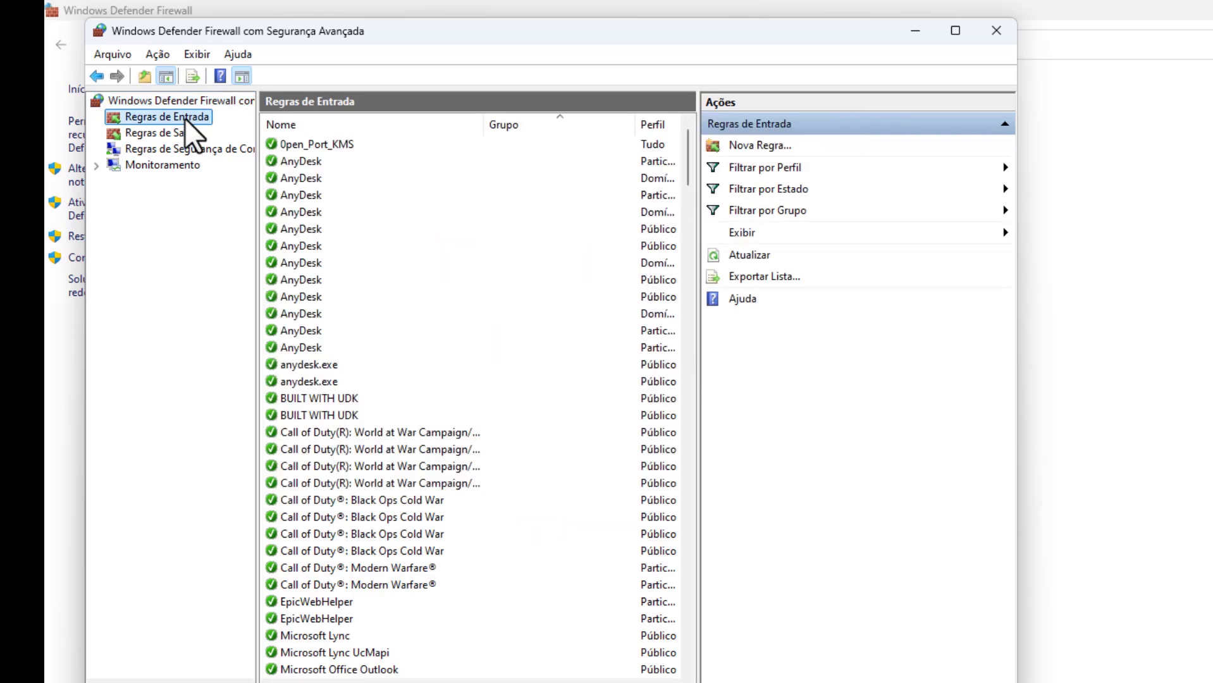
{"action": "right_click", "coordinate": [185, 118]}
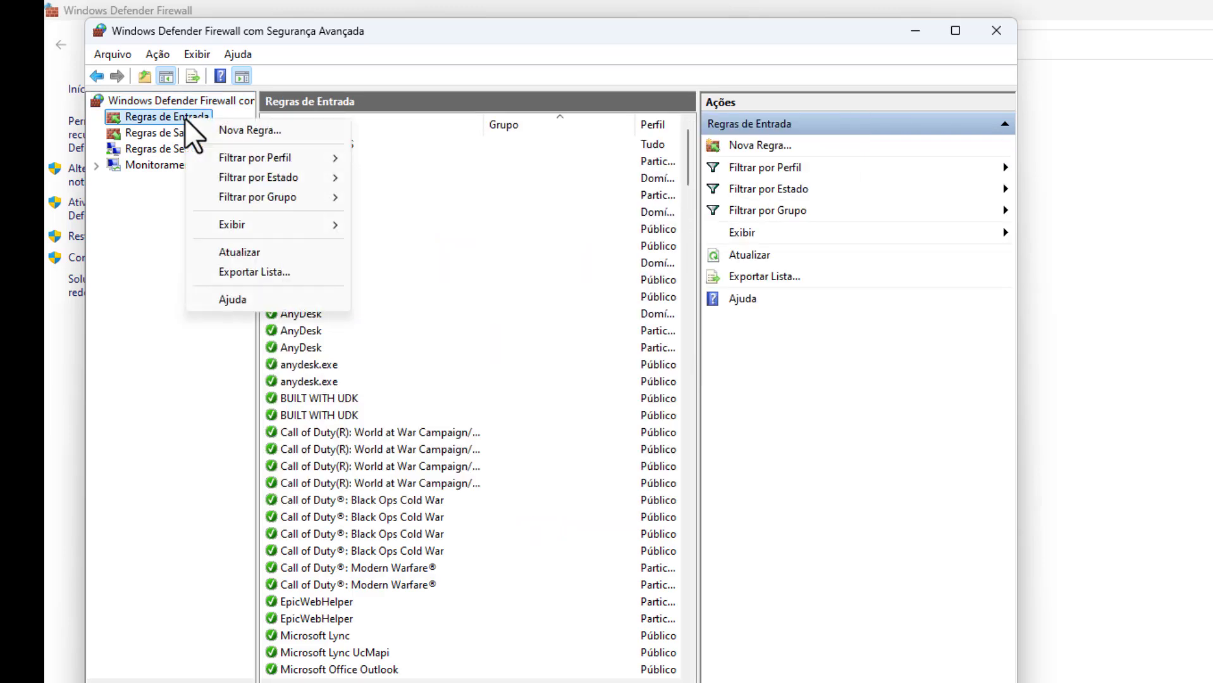
{"action": "left_click", "coordinate": [254, 132]}
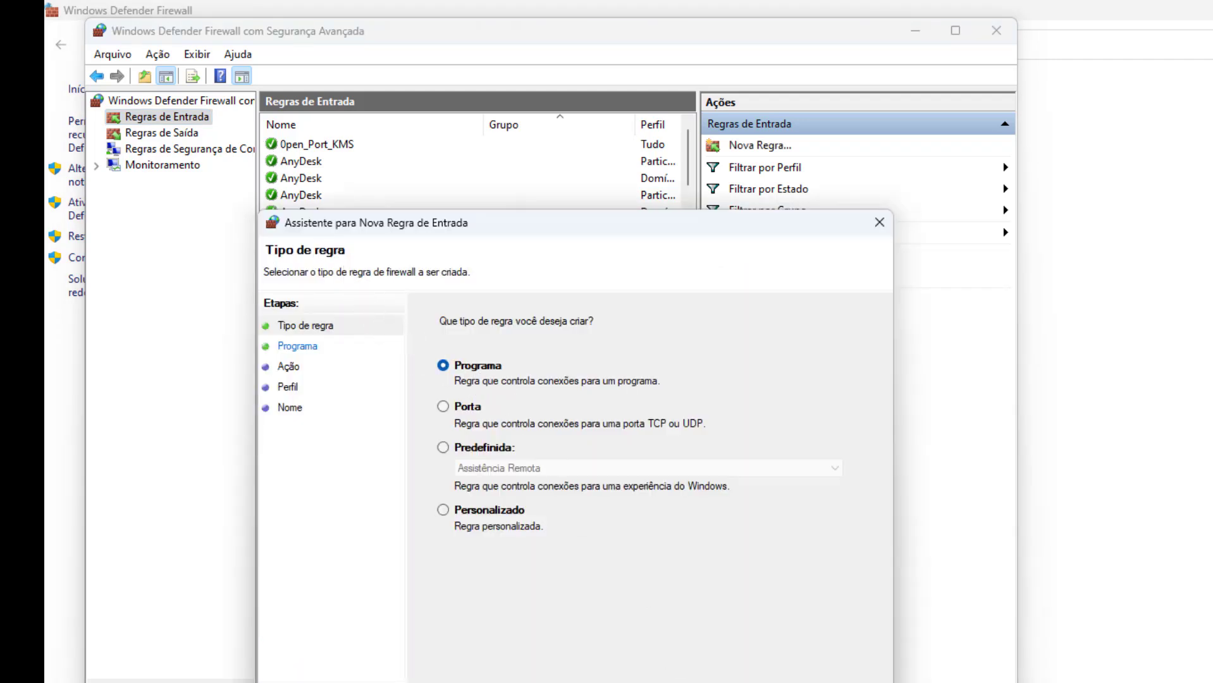
{"action": "left_click", "coordinate": [694, 664]}
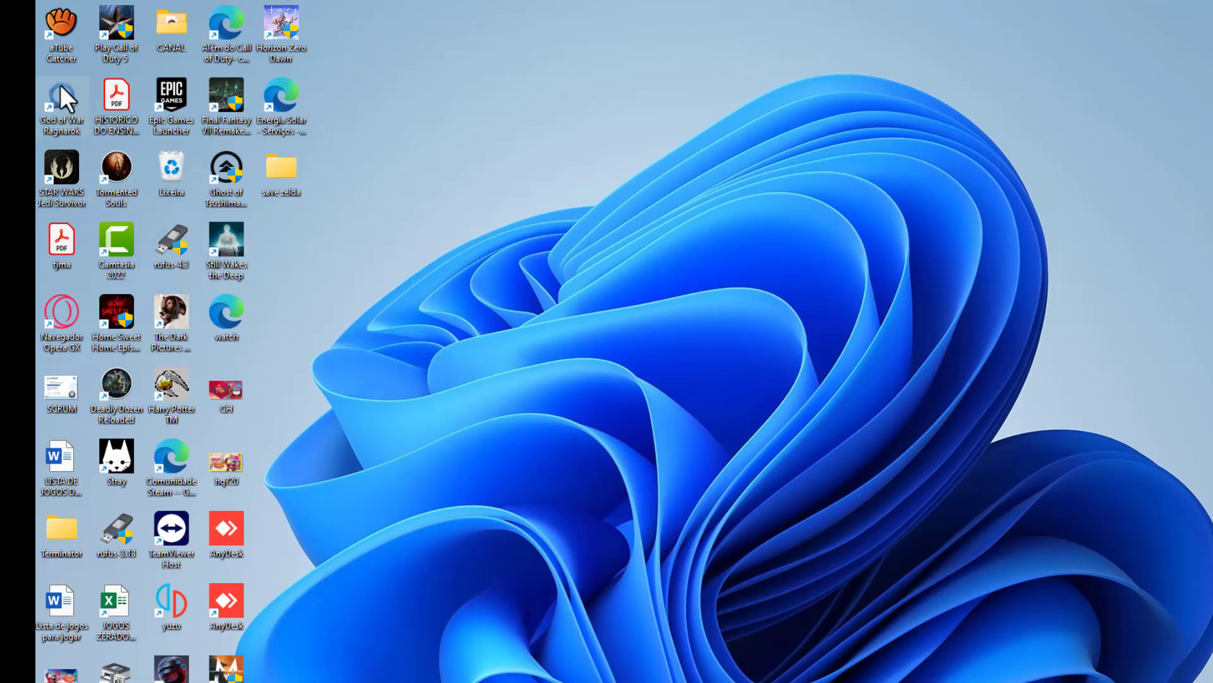
Open the file location of the God of War Ragnarok desktop shortcut and copy the folder path.
{"action": "right_click", "coordinate": [60, 85]}
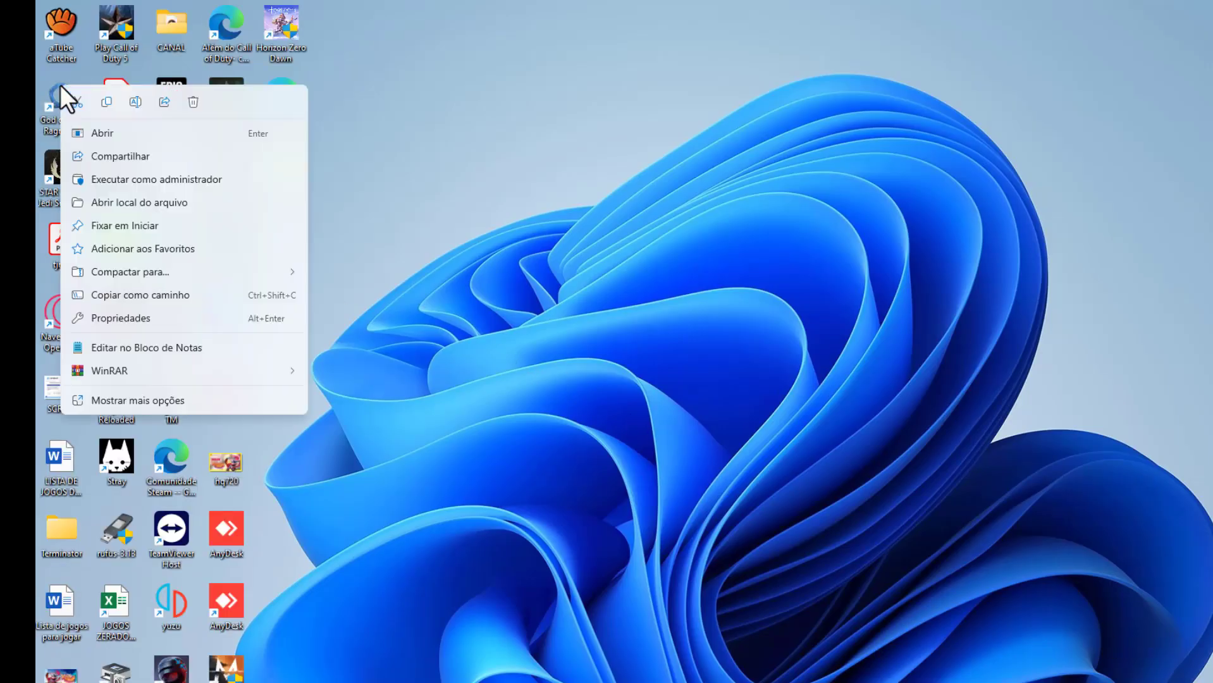
{"action": "left_click", "coordinate": [126, 402]}
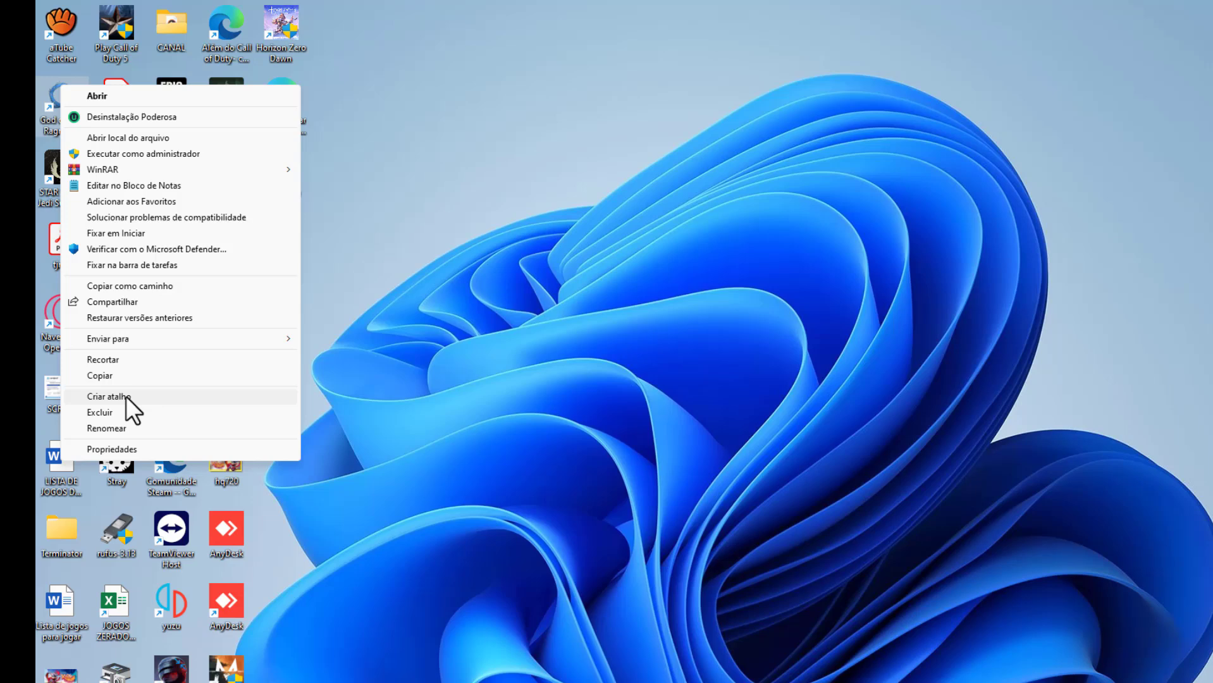
{"action": "left_click", "coordinate": [146, 137]}
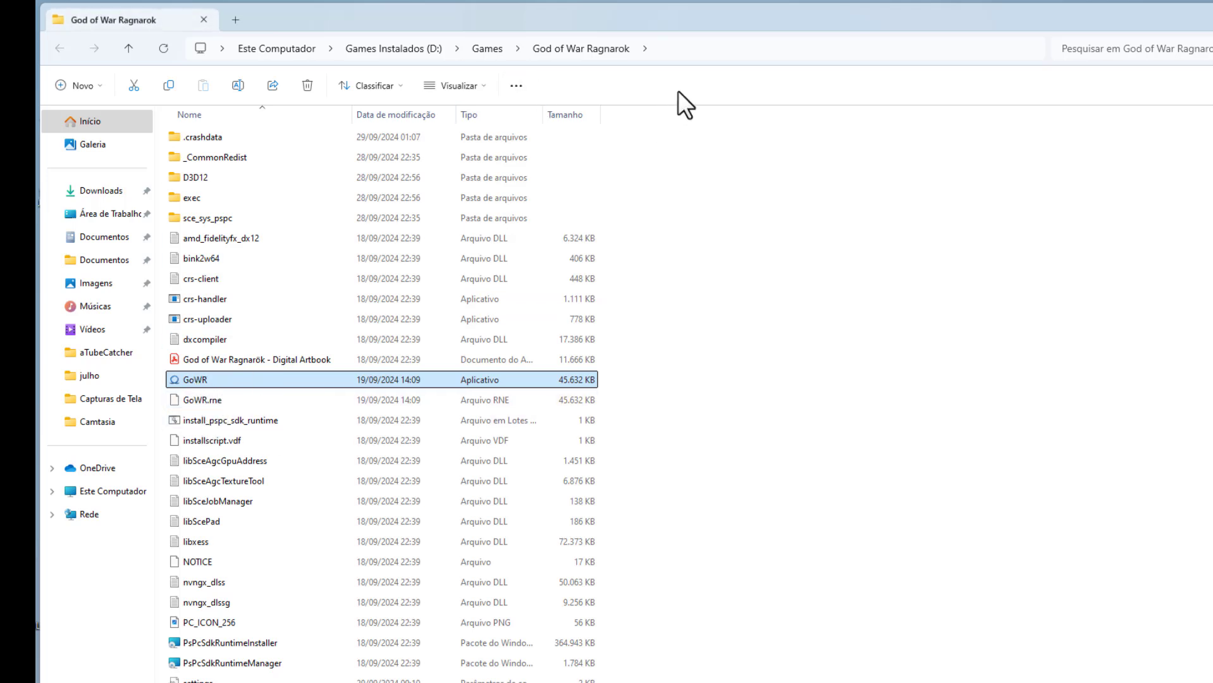
{"action": "left_click", "coordinate": [723, 45]}
{"action": "key", "text": "ctrl+c"}
{"action": "right_click", "coordinate": [328, 45]}
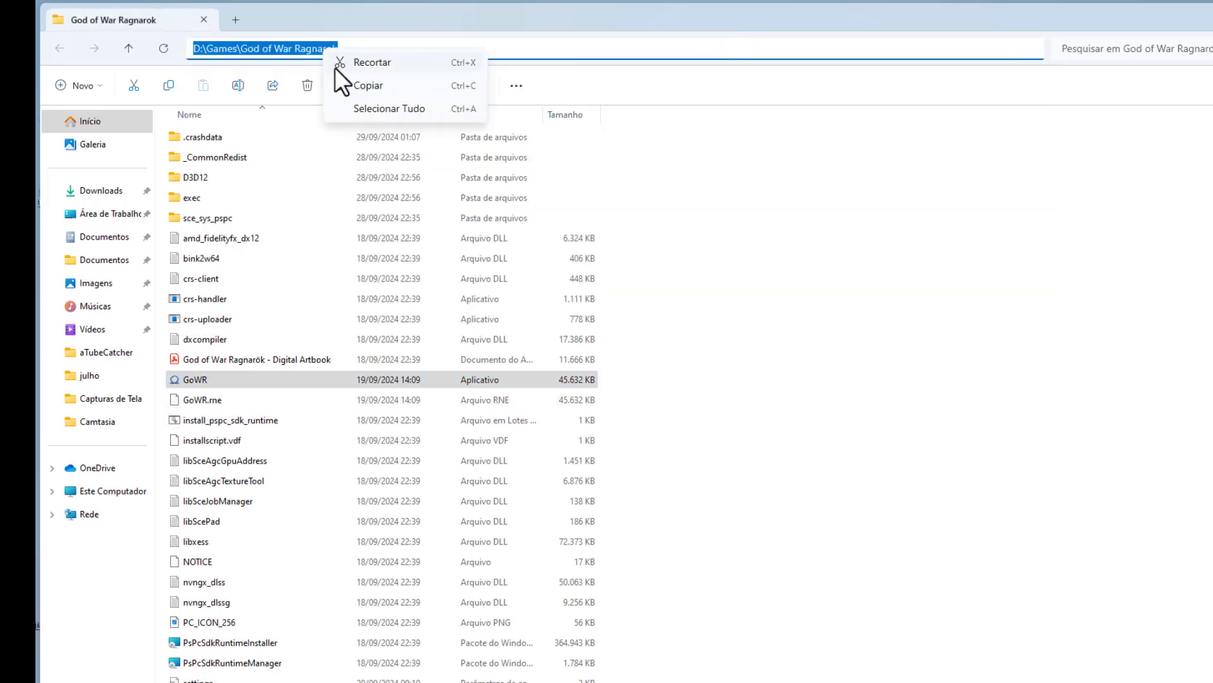
{"action": "left_click", "coordinate": [363, 85]}
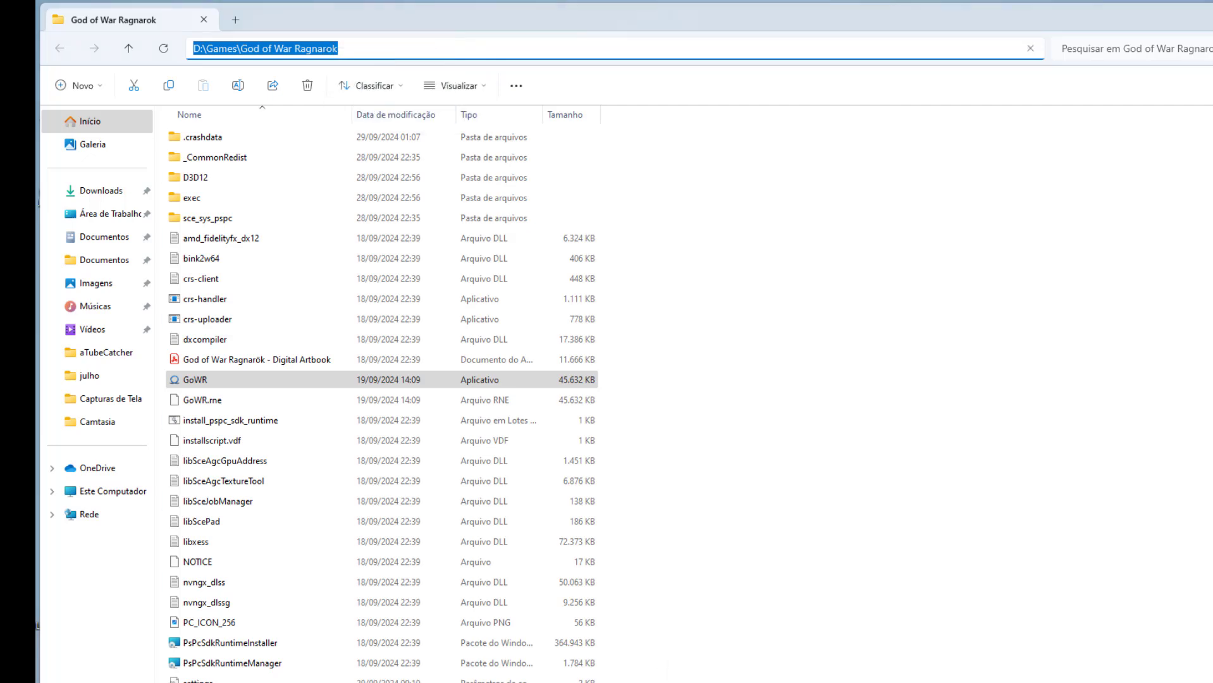
Choose GoWR.exe from D:\Games\God of War Ragnarok as the inbound rule's program path and continue to the rule's action.
{"action": "key", "text": "alt+Tab"}
{"action": "left_click", "coordinate": [662, 354]}
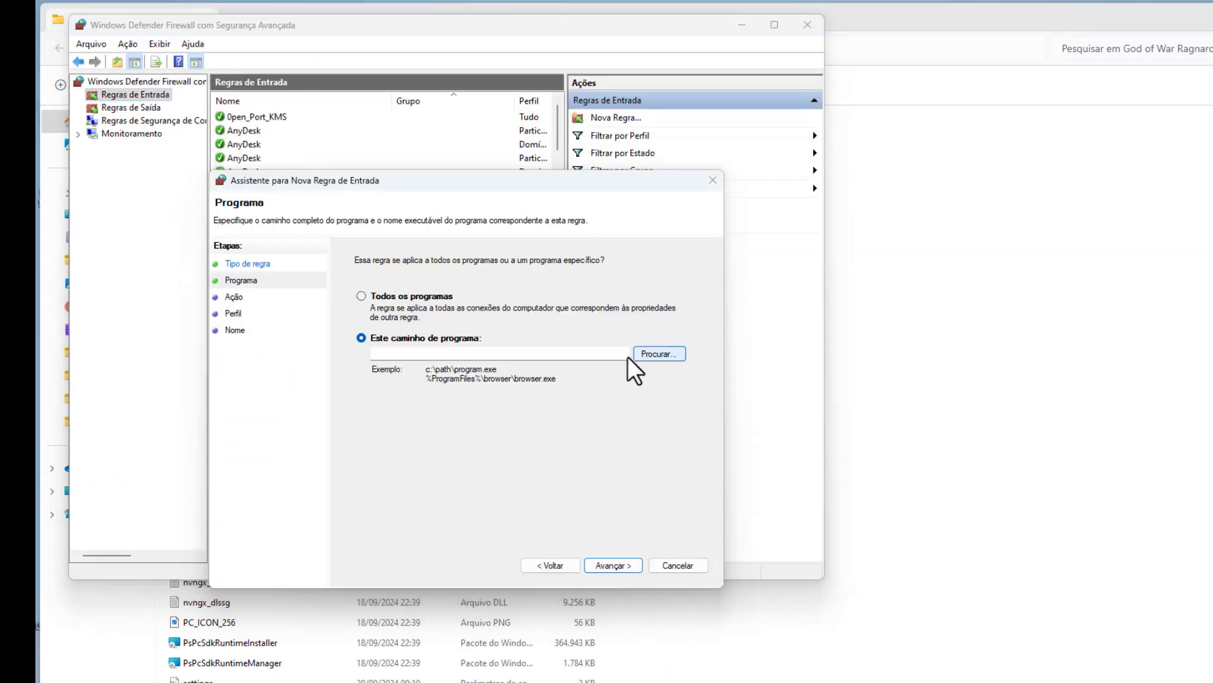
{"action": "left_click", "coordinate": [632, 233]}
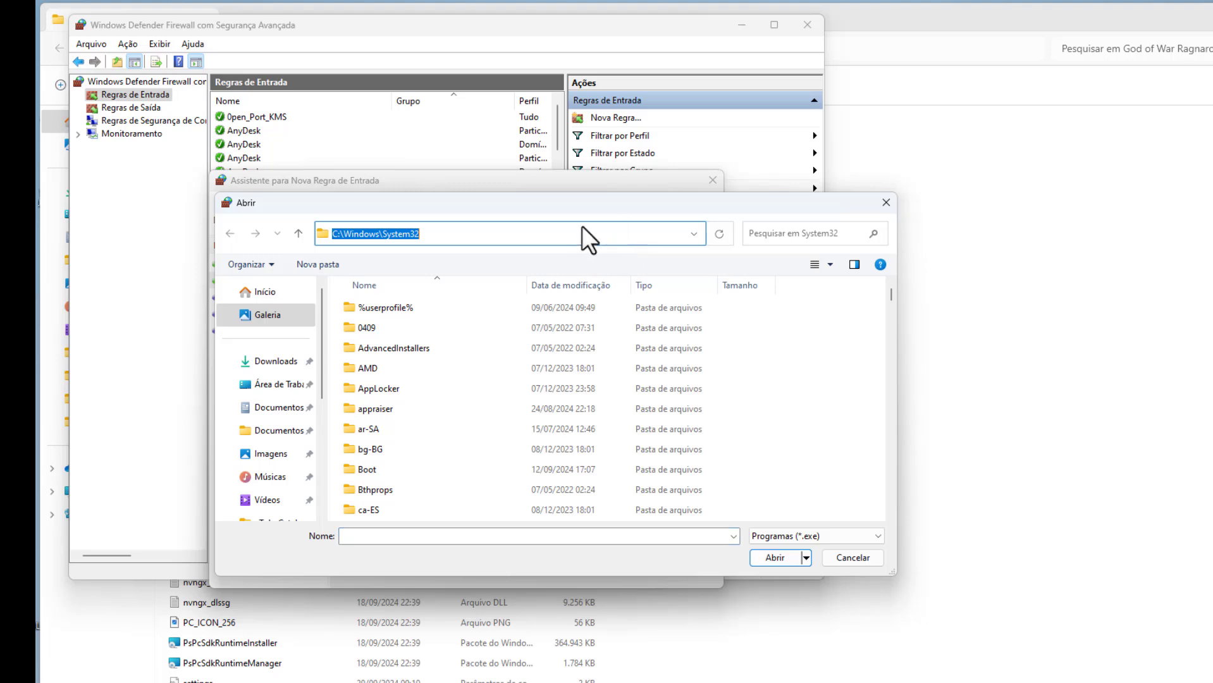
{"action": "key", "text": "ctrl+v"}
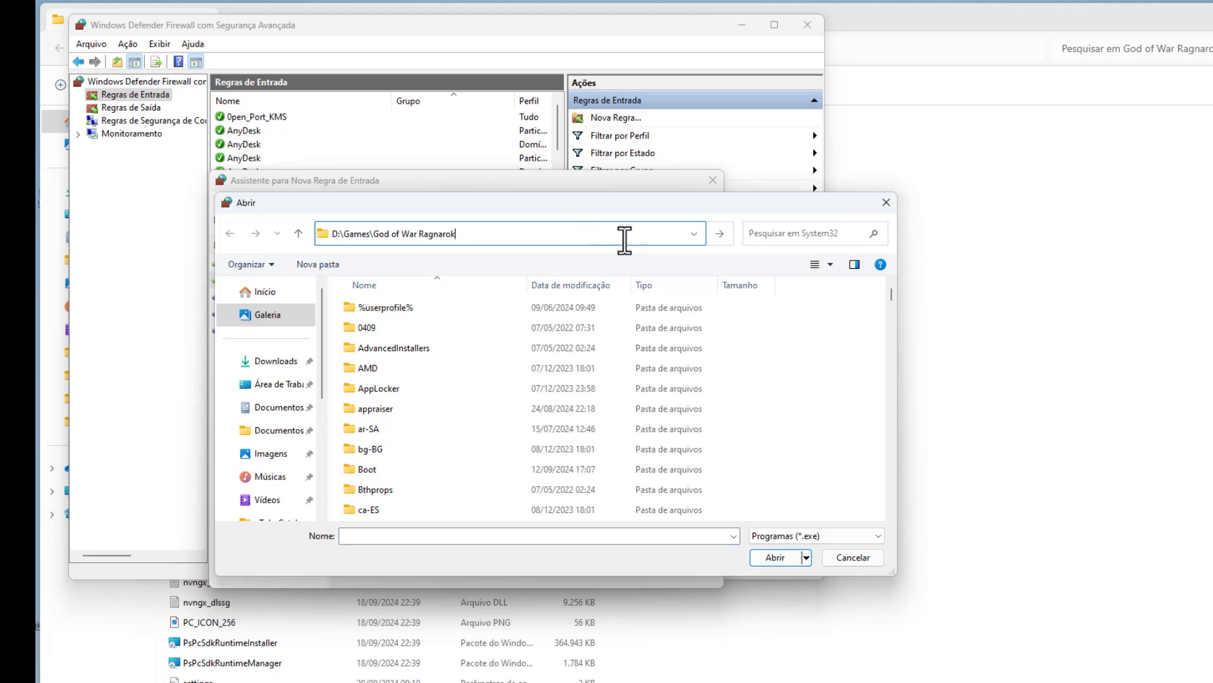
{"action": "left_click", "coordinate": [716, 242]}
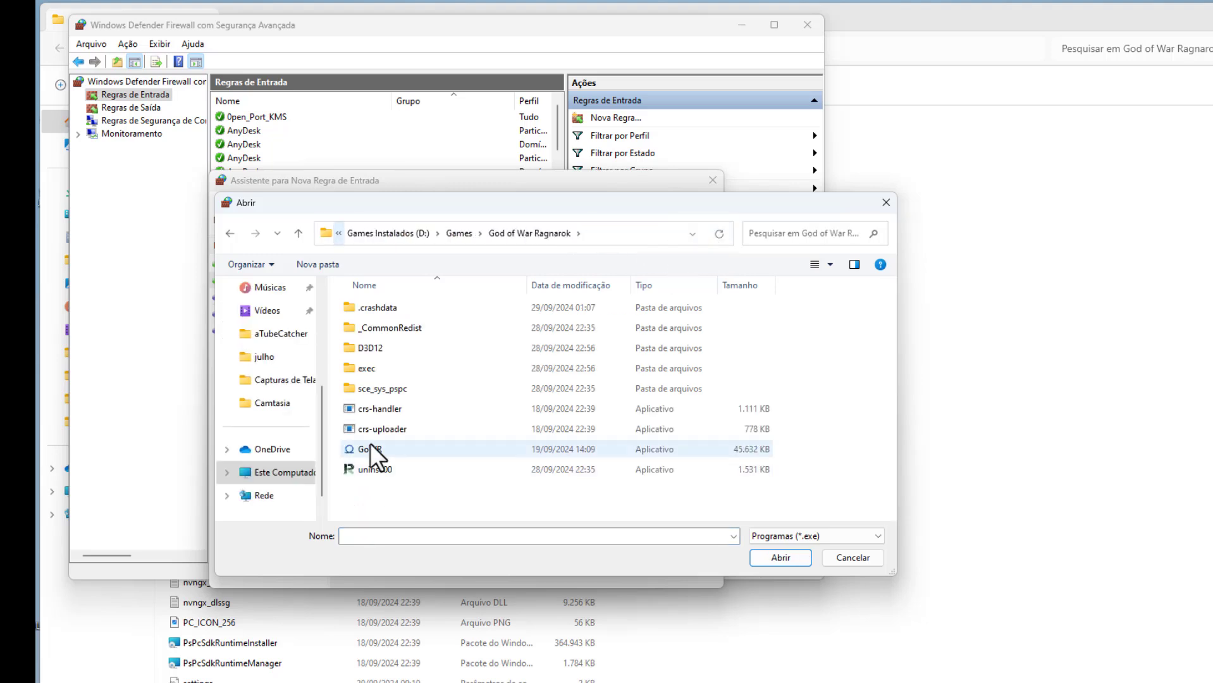
{"action": "left_click", "coordinate": [405, 449]}
{"action": "left_click", "coordinate": [784, 558]}
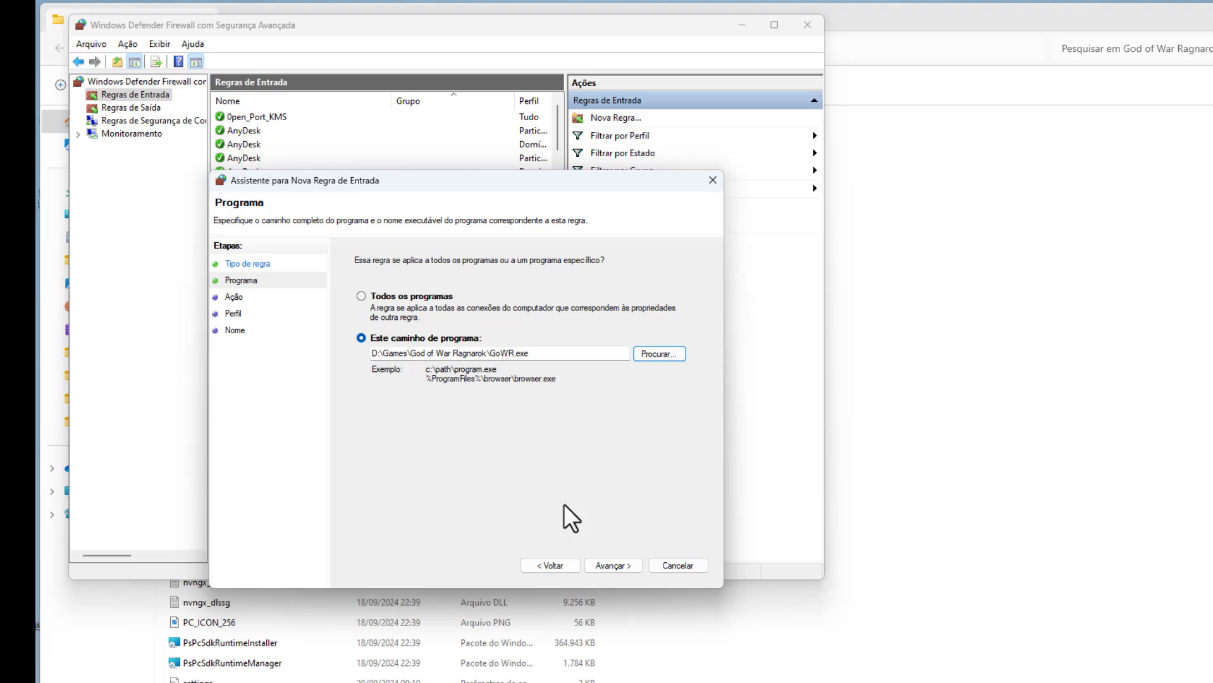
{"action": "left_click", "coordinate": [607, 567]}
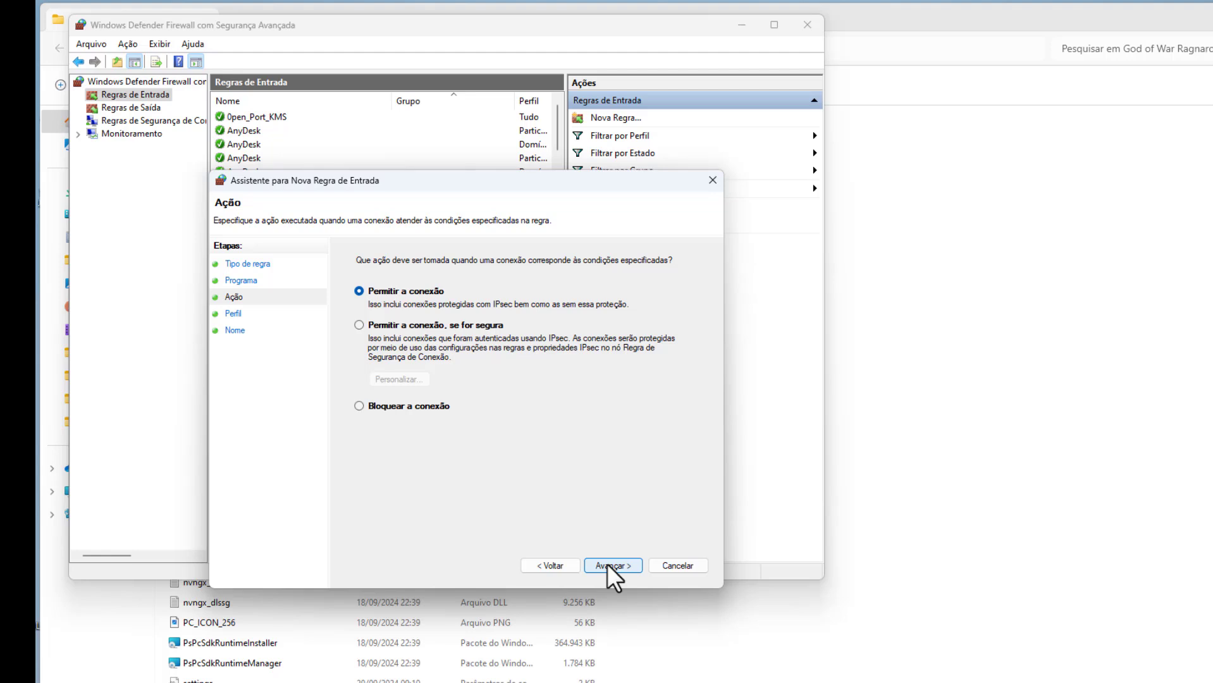
Set the inbound rule to block the connection and keep it applied to the Domínio, Particular and Público profiles.
{"action": "left_click", "coordinate": [358, 407]}
{"action": "left_click", "coordinate": [624, 565]}
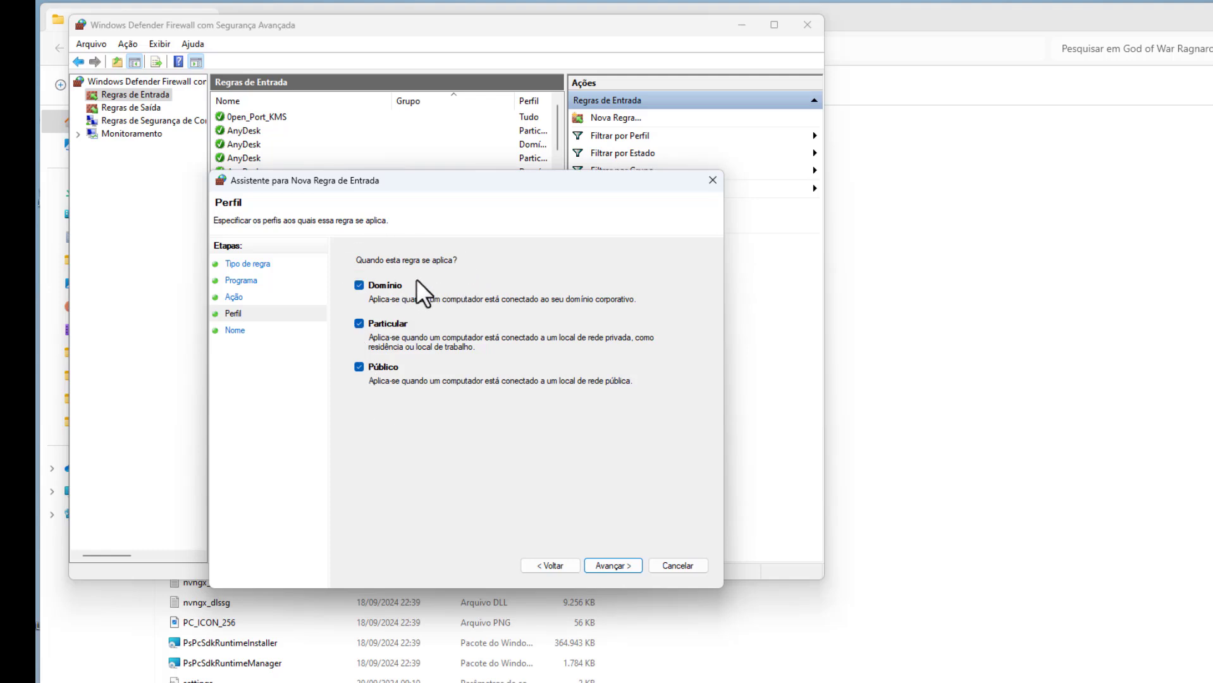
{"action": "left_click", "coordinate": [611, 564]}
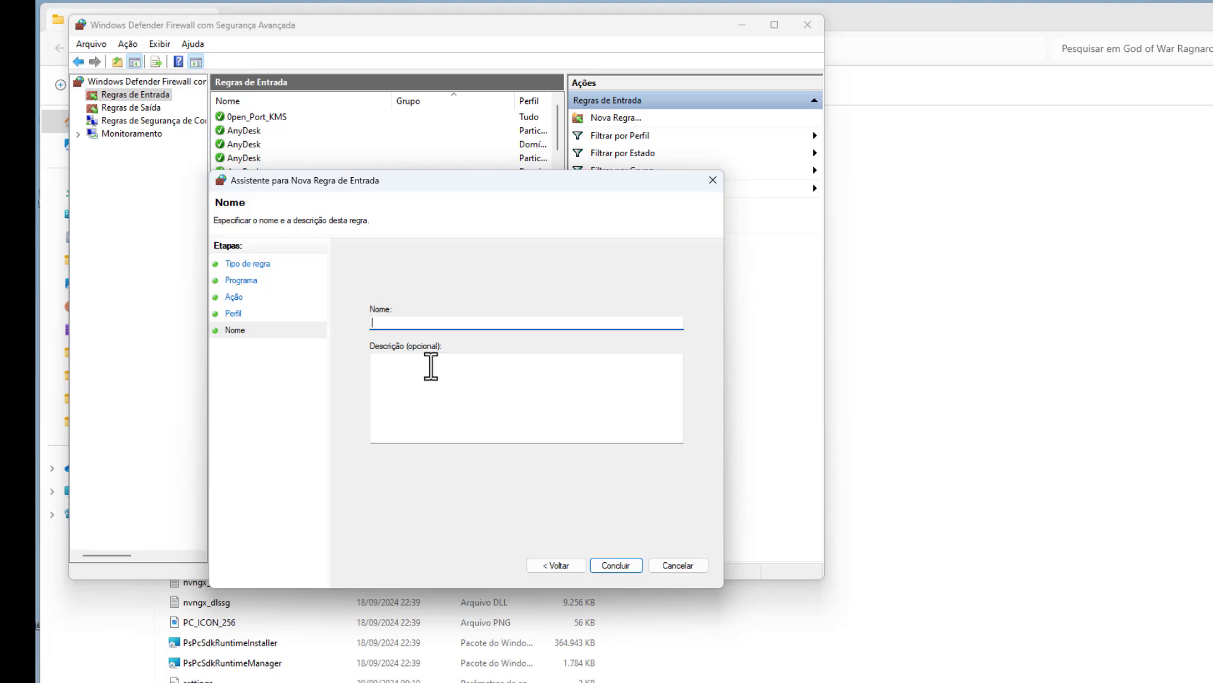
Name the inbound rule "God of war ragnarok", describe it as "Tela preta" and finish creating it.
{"action": "type", "text": "God of war ragnarok"}
{"action": "left_click", "coordinate": [390, 373]}
{"action": "type", "text": "Tel"}
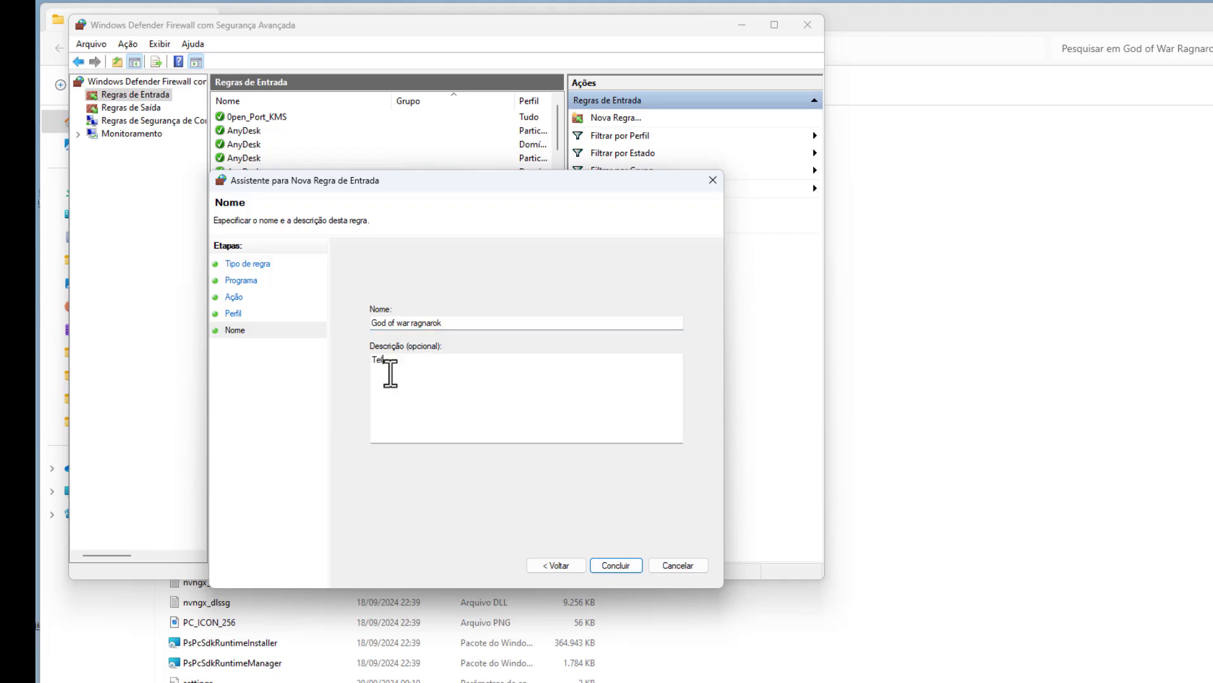
{"action": "type", "text": "egram"}
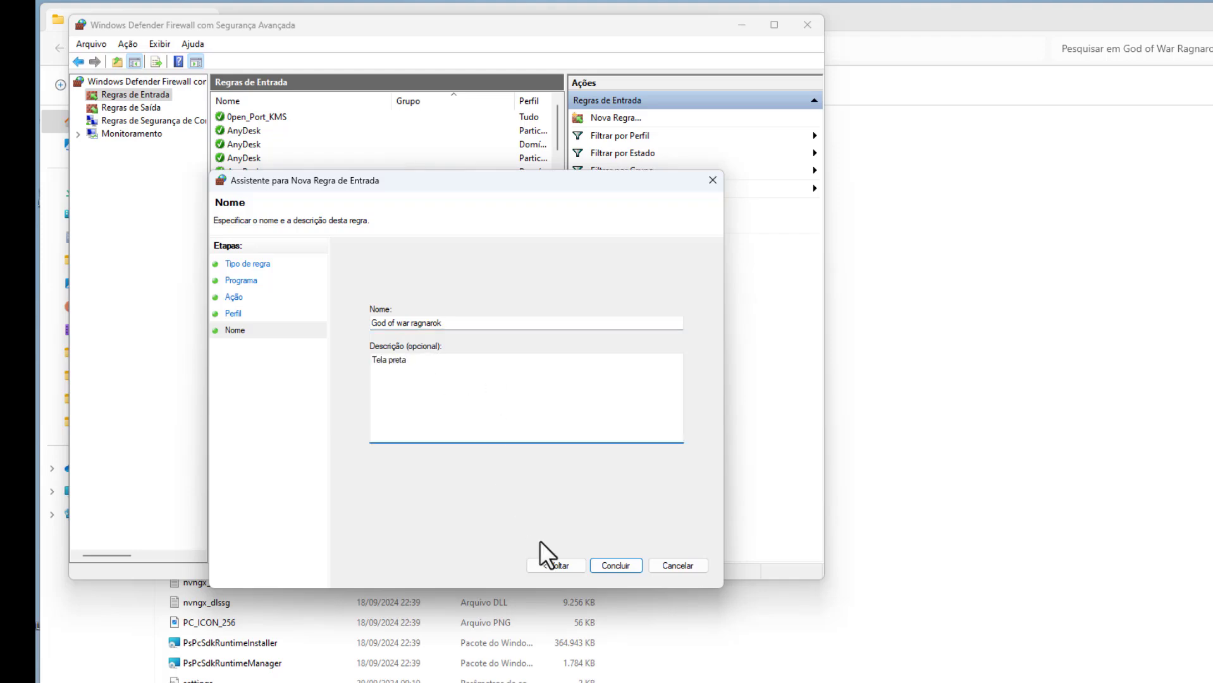
{"action": "left_click", "coordinate": [615, 566]}
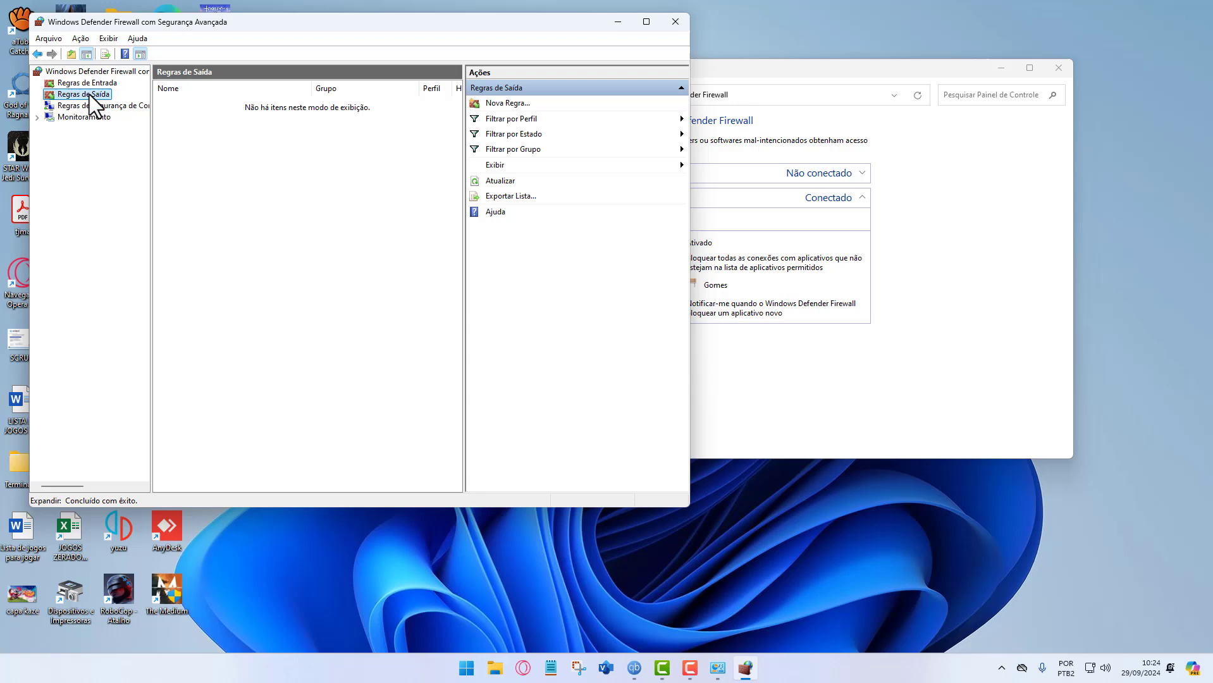
Start a new outbound firewall rule of the Programa type and continue to its program path.
{"action": "right_click", "coordinate": [89, 94]}
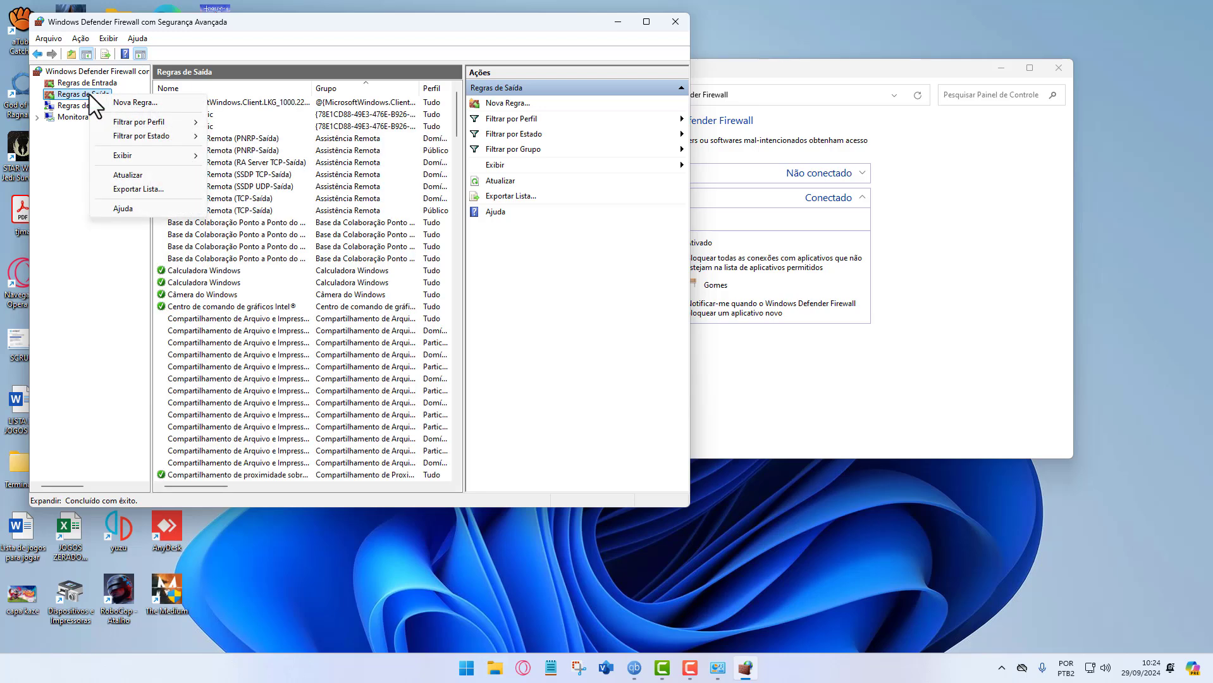
{"action": "left_click", "coordinate": [149, 103]}
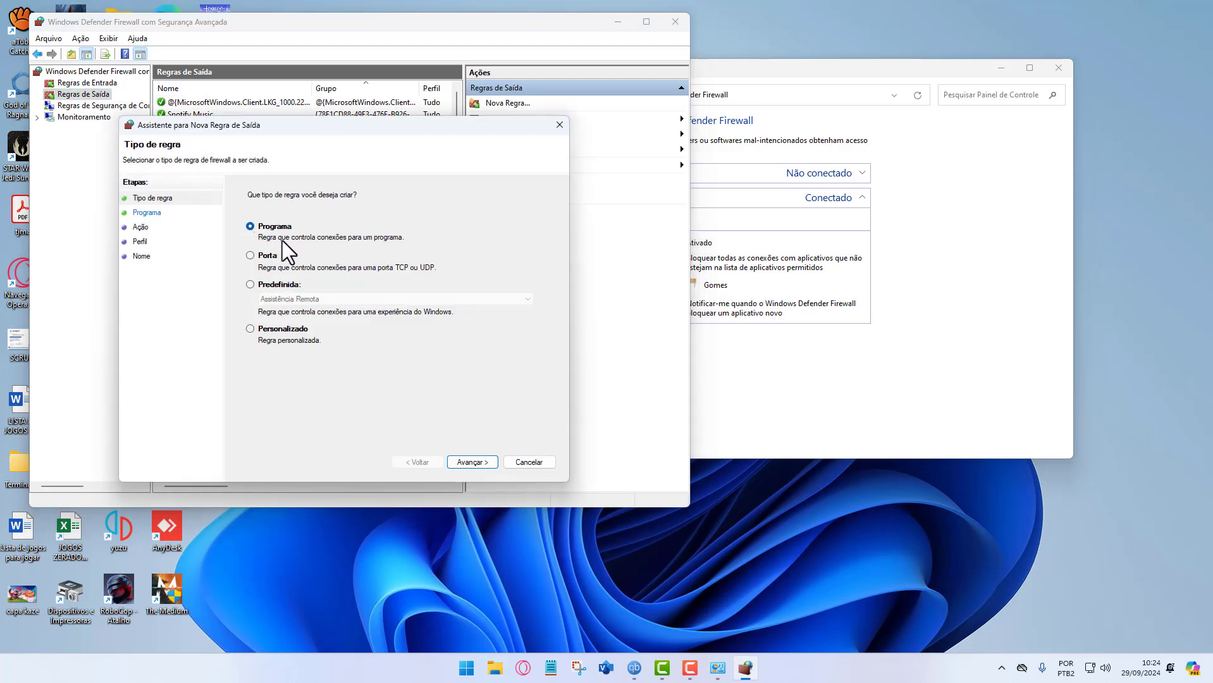
{"action": "left_click", "coordinate": [470, 461]}
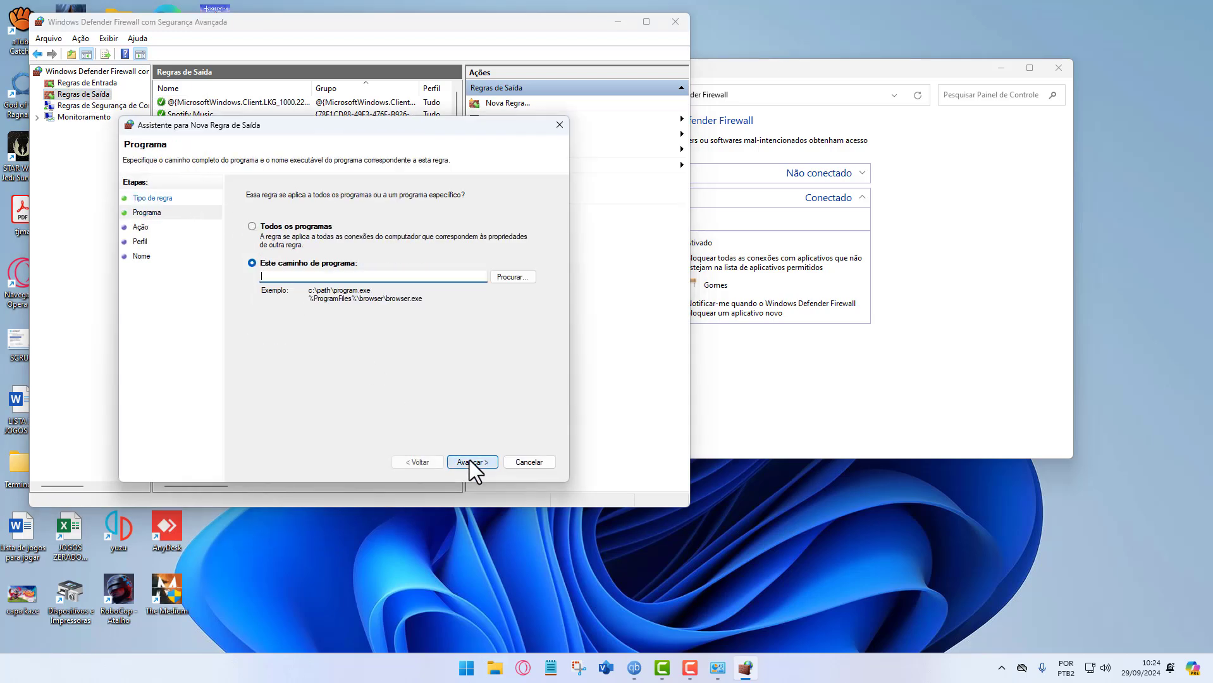
Choose GoWR.exe from D:\Games\God of War Ragnarok for the outbound rule, keeping the connection blocked on the Domínio, Particular and Público profiles.
{"action": "left_click", "coordinate": [511, 277]}
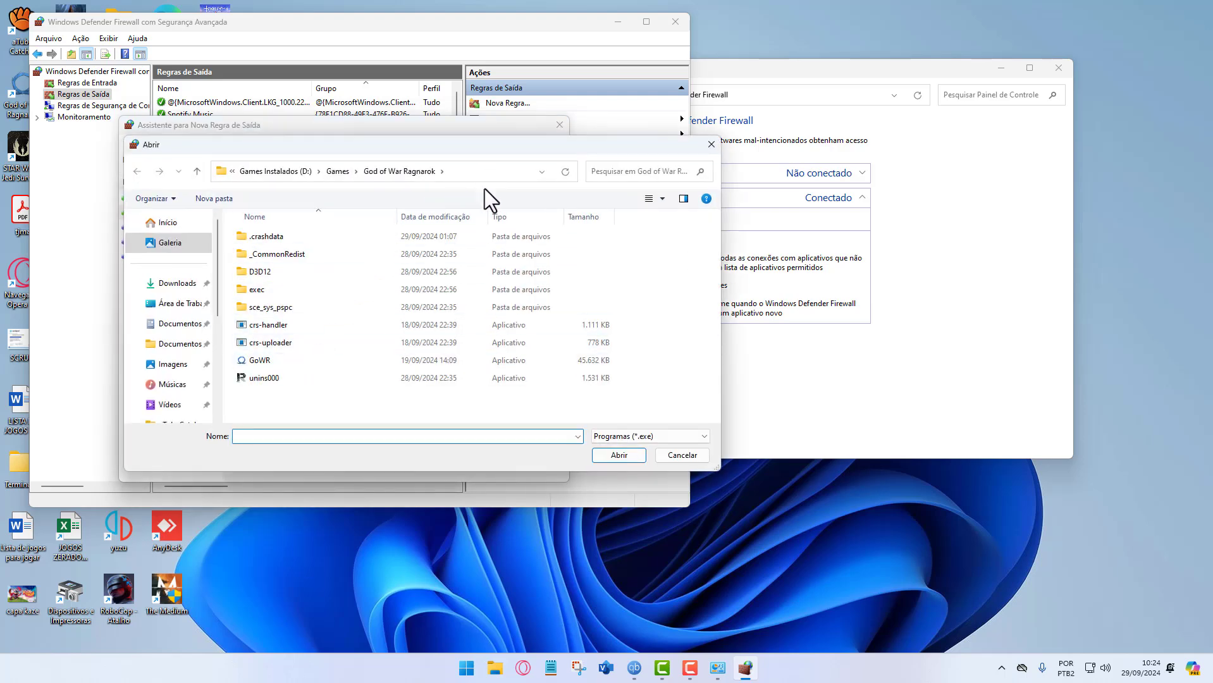
{"action": "left_click", "coordinate": [268, 358]}
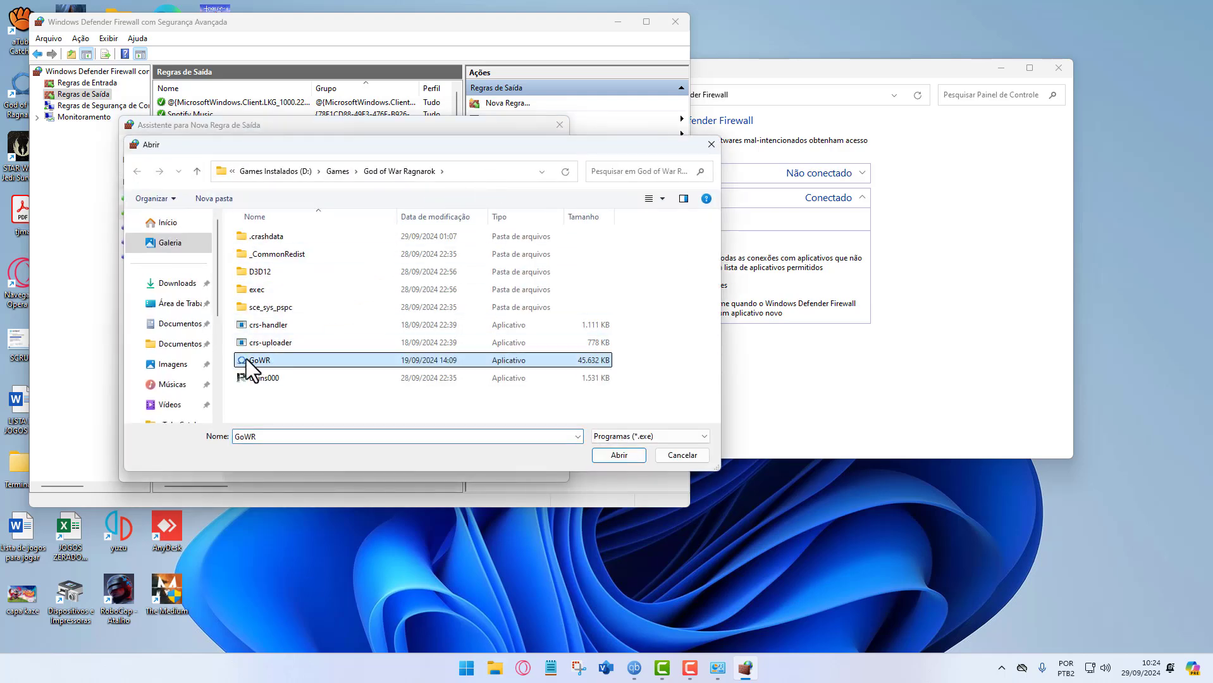
{"action": "left_click", "coordinate": [619, 455]}
{"action": "left_click", "coordinate": [479, 468]}
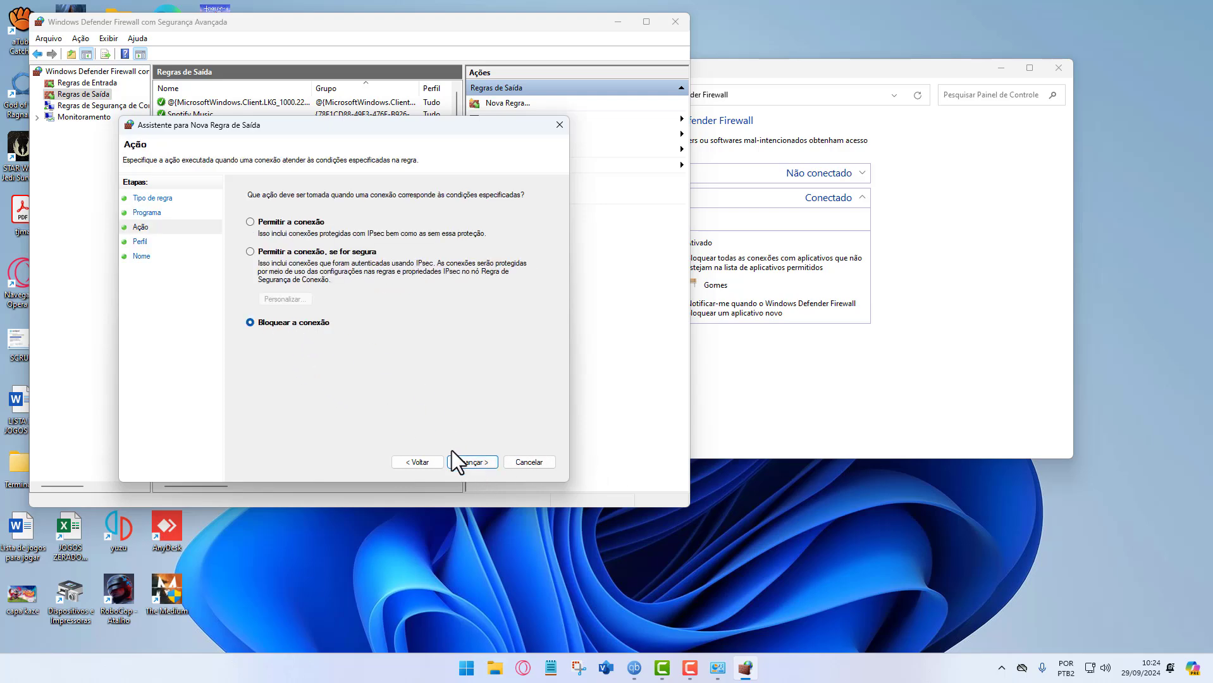
{"action": "left_click", "coordinate": [462, 462]}
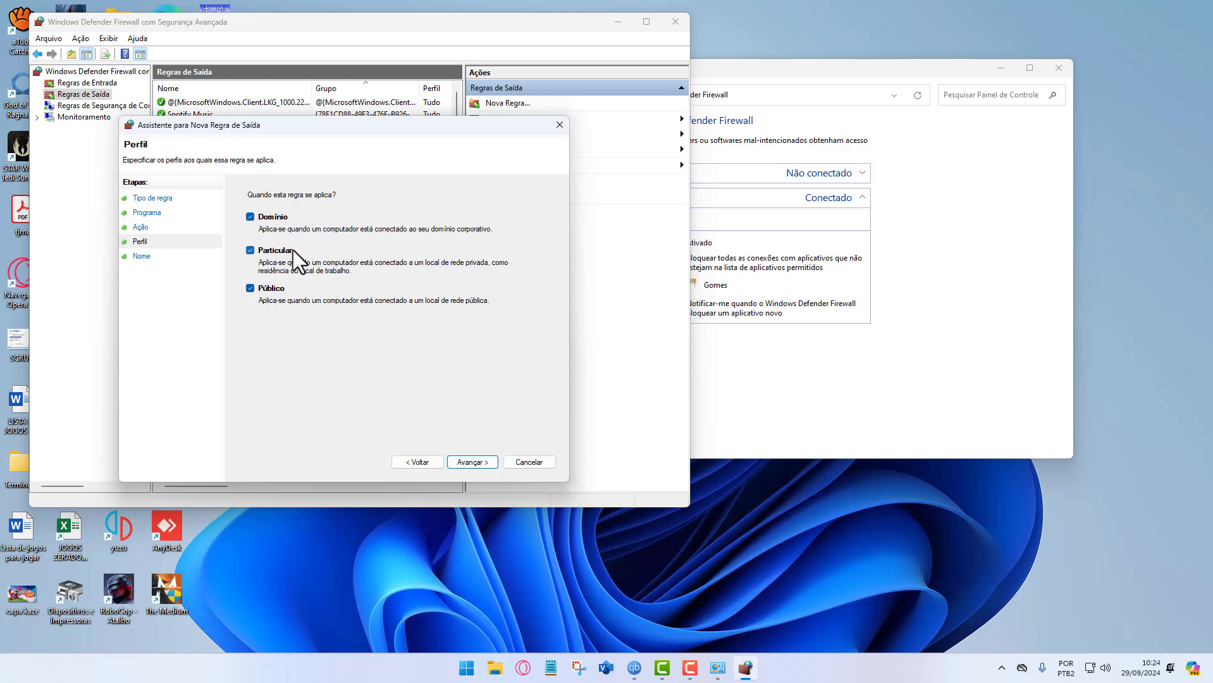
{"action": "left_click", "coordinate": [479, 462]}
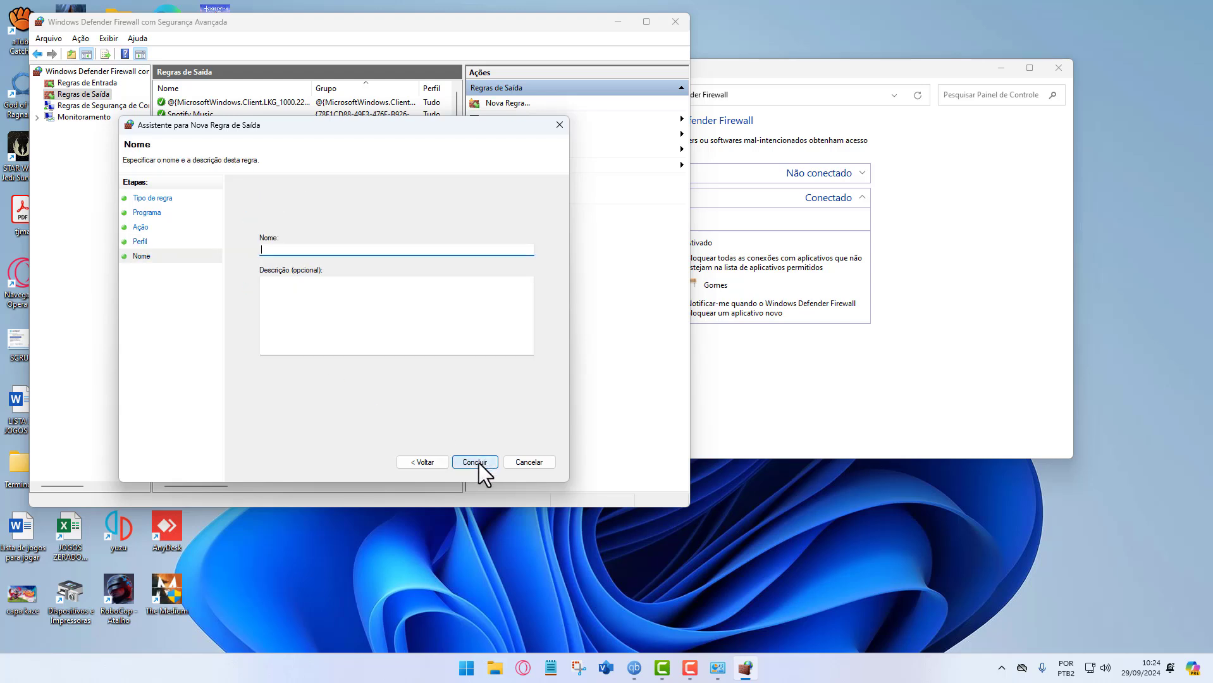
Name the outbound rule "god of war", describe it as "tela preta" and finish creating it.
{"action": "type", "text": "god of war"}
{"action": "left_click", "coordinate": [376, 330]}
{"action": "type", "text": "tel"}
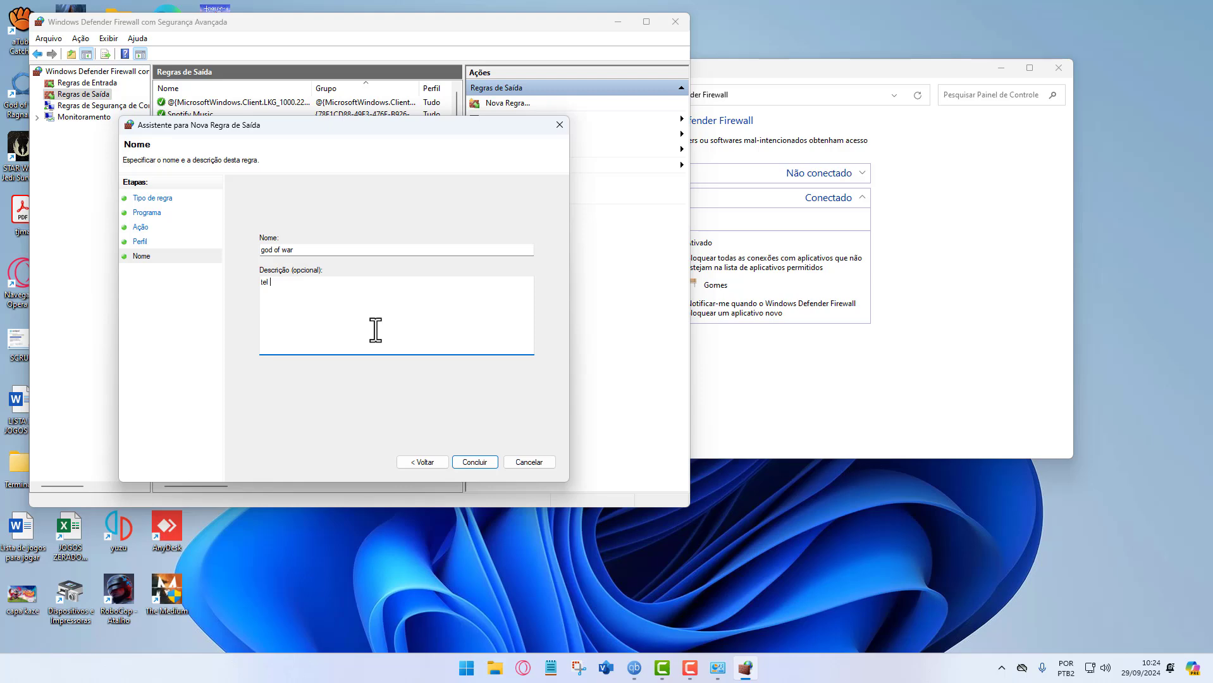
{"action": "type", "text": "a preta"}
{"action": "left_click", "coordinate": [481, 462]}
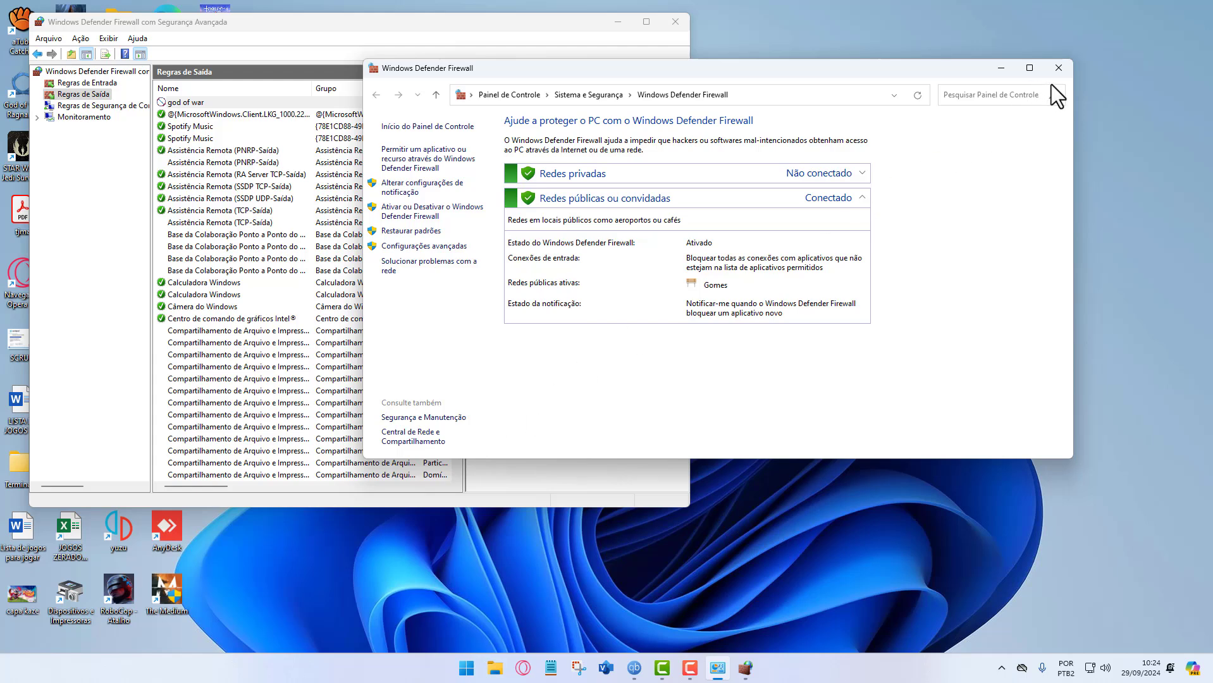
Close the basic firewall window and examine the "god of war" outbound rule's columns in the maximized rule list.
{"action": "left_click", "coordinate": [1058, 67]}
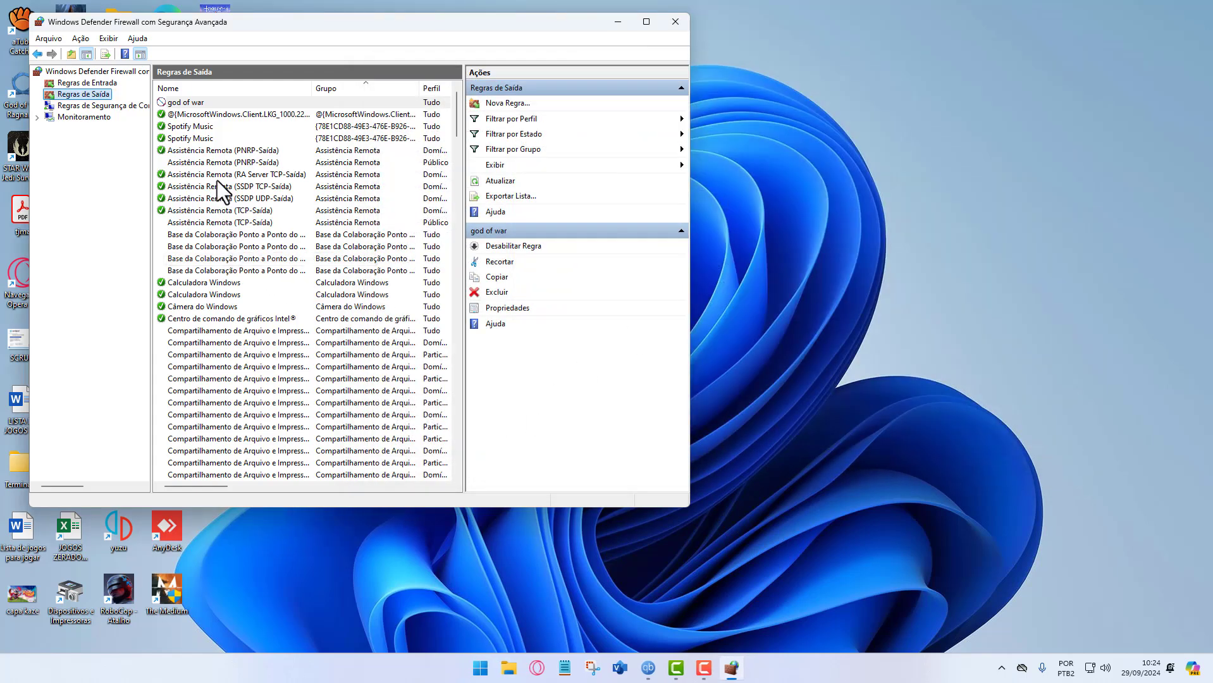
{"action": "left_click", "coordinate": [184, 103]}
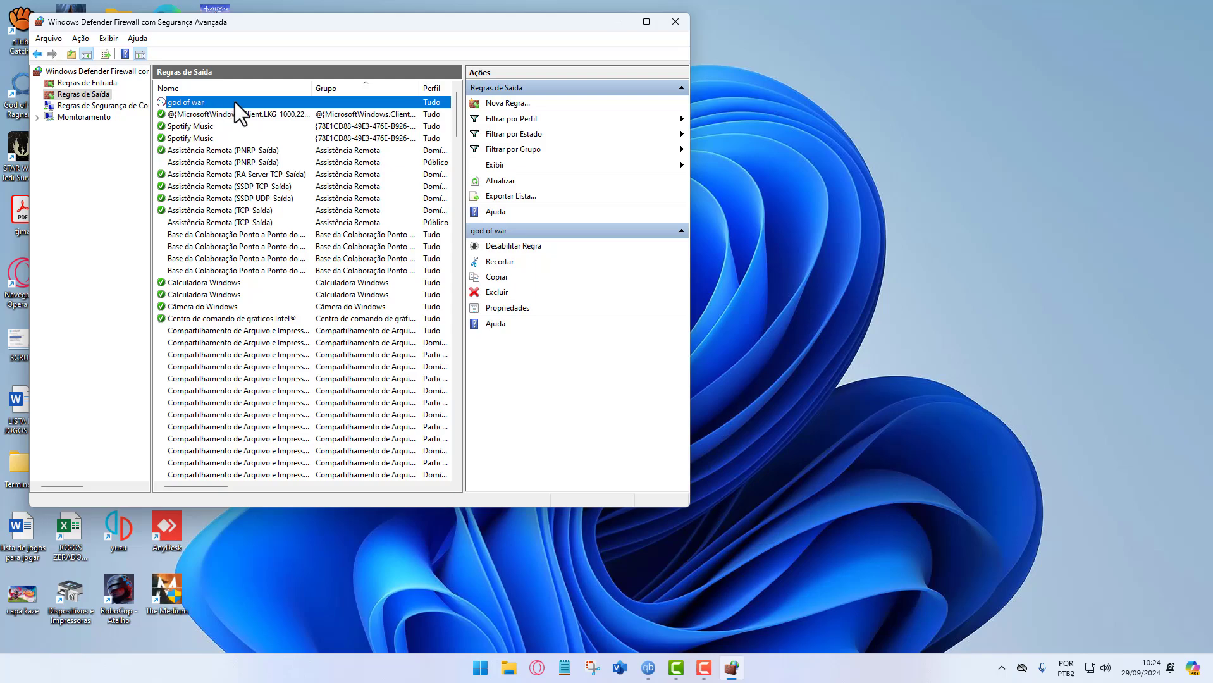
{"action": "left_click", "coordinate": [646, 22]}
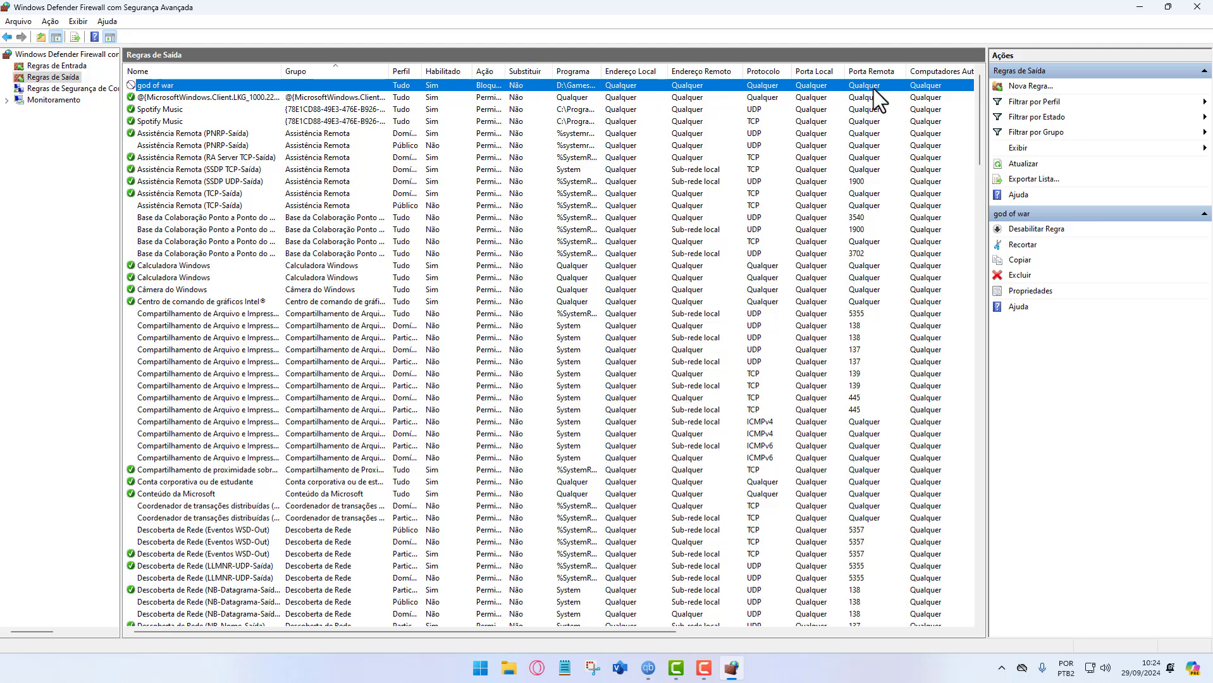
{"action": "scroll", "coordinate": [875, 88], "scroll_direction": "right", "scroll_amount": 5}
{"action": "scroll", "coordinate": [874, 88], "scroll_direction": "right", "scroll_amount": 10}
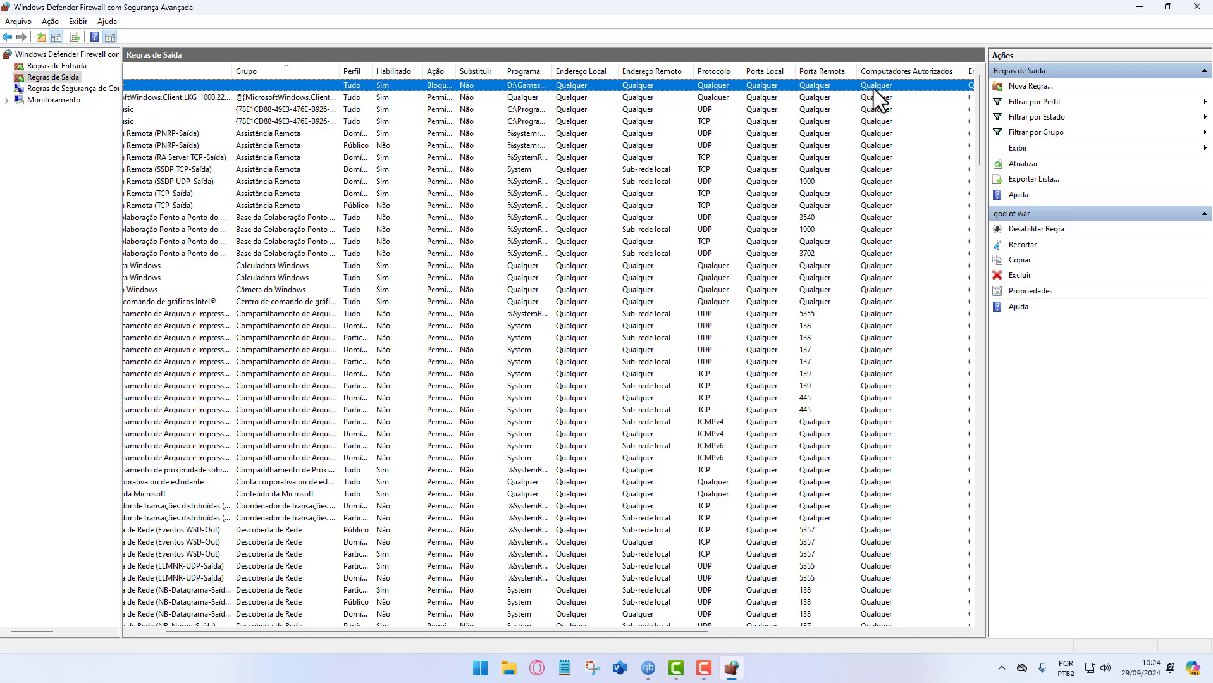
{"action": "scroll", "coordinate": [940, 84], "scroll_direction": "right", "scroll_amount": 10}
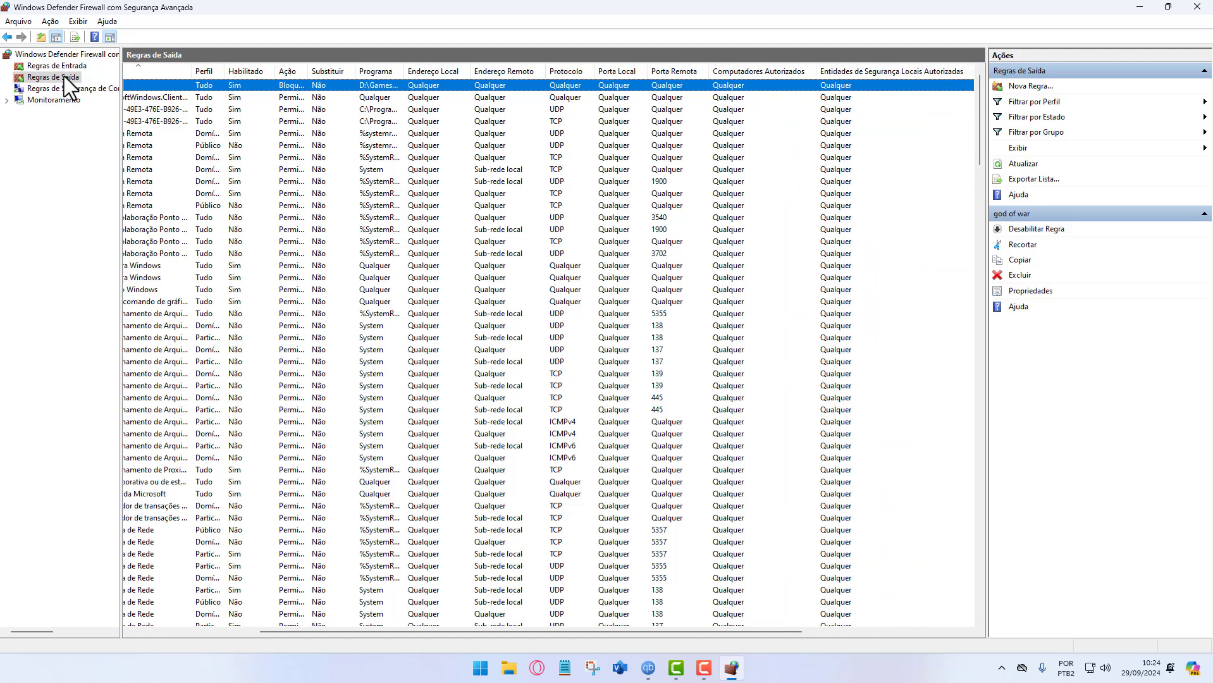
Check the action of the "God of war ragnarok" inbound rule and close the advanced firewall window.
{"action": "left_click", "coordinate": [64, 65]}
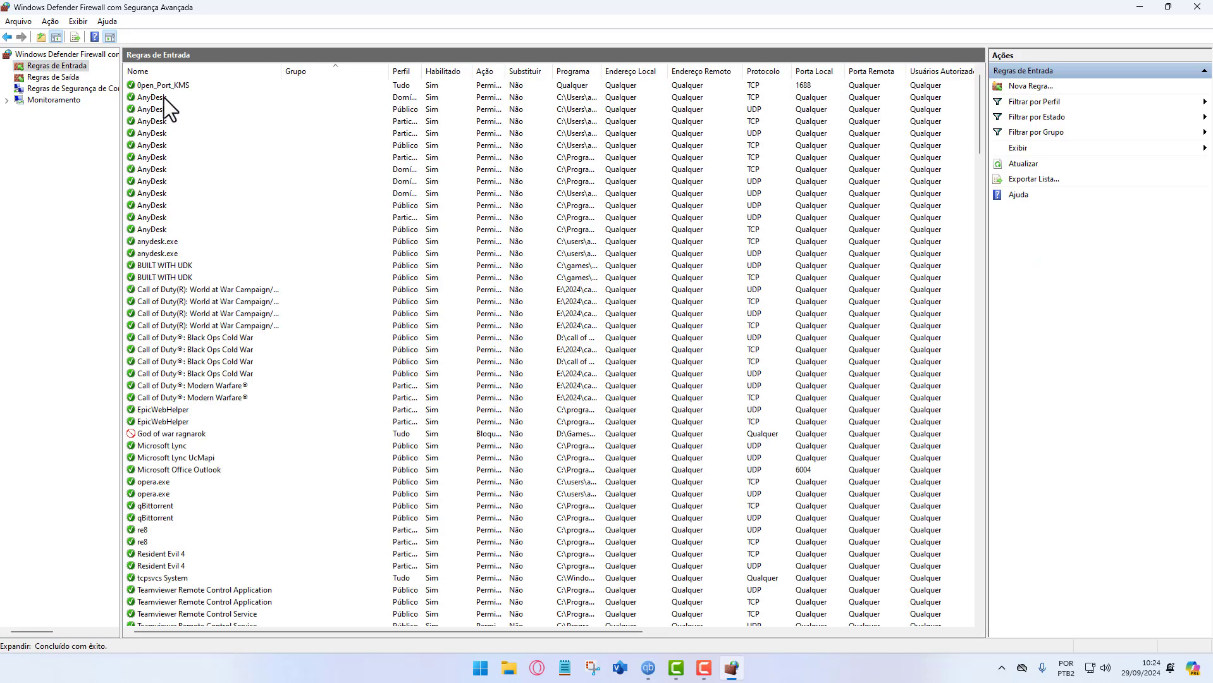
{"action": "left_click", "coordinate": [246, 145]}
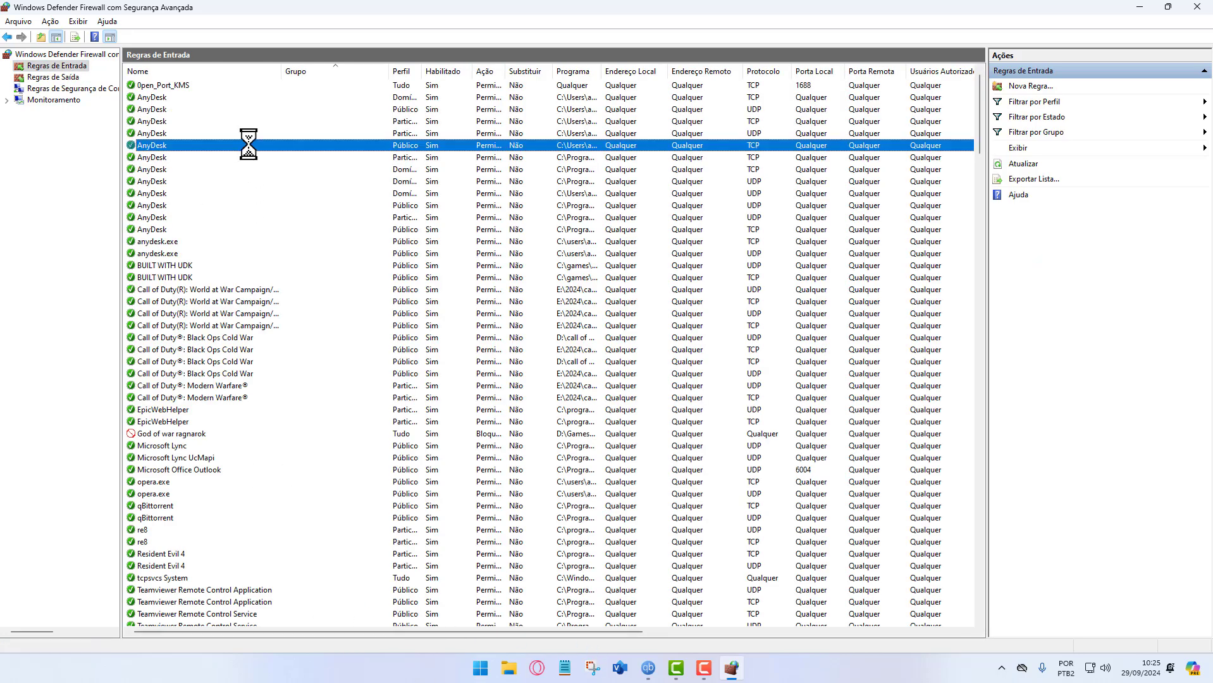
{"action": "left_click", "coordinate": [142, 434]}
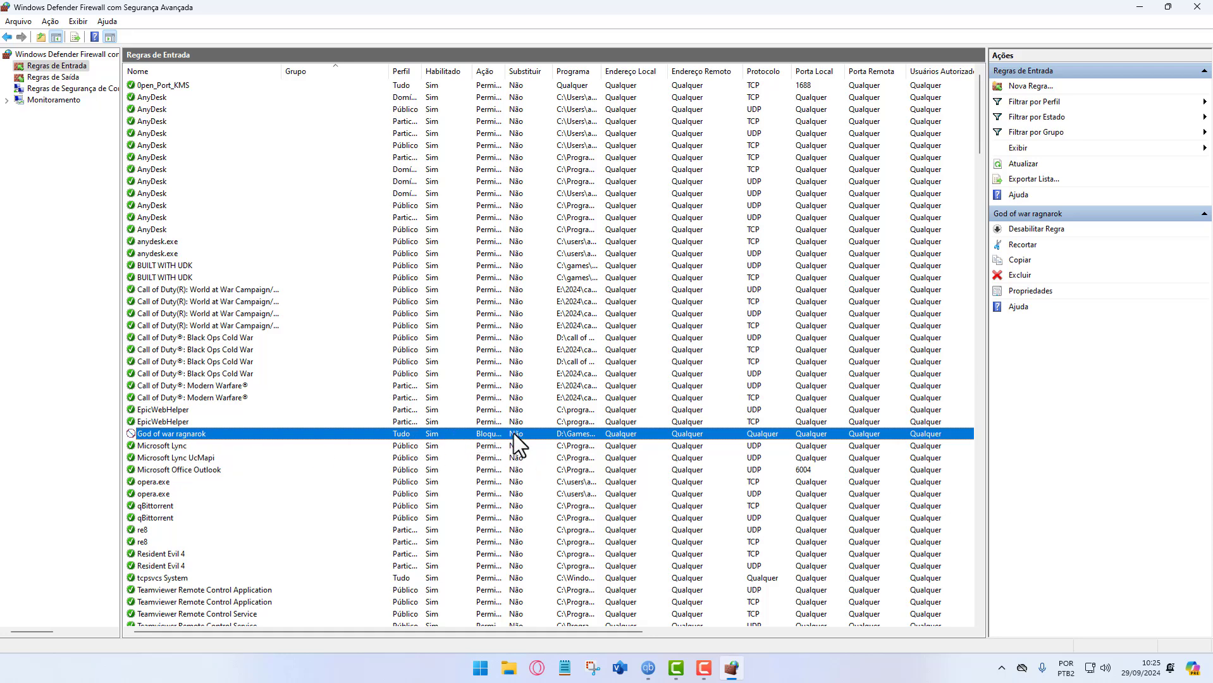
{"action": "double_click", "coordinate": [508, 72]}
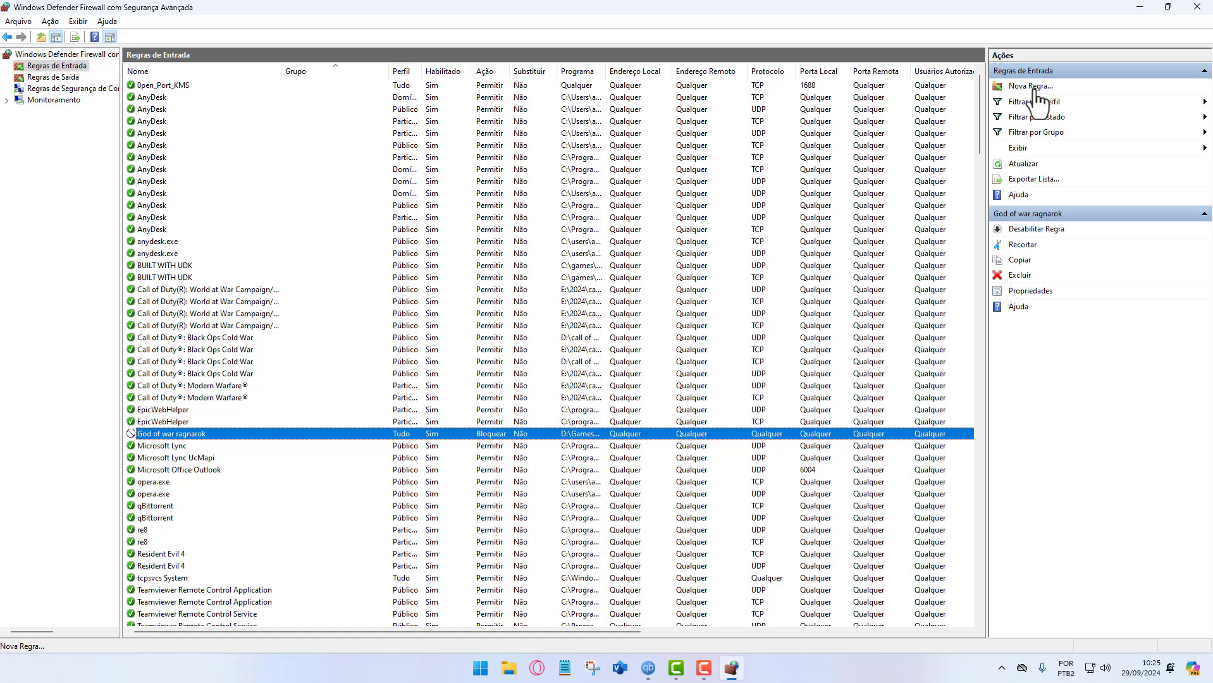
{"action": "left_click", "coordinate": [1191, 9]}
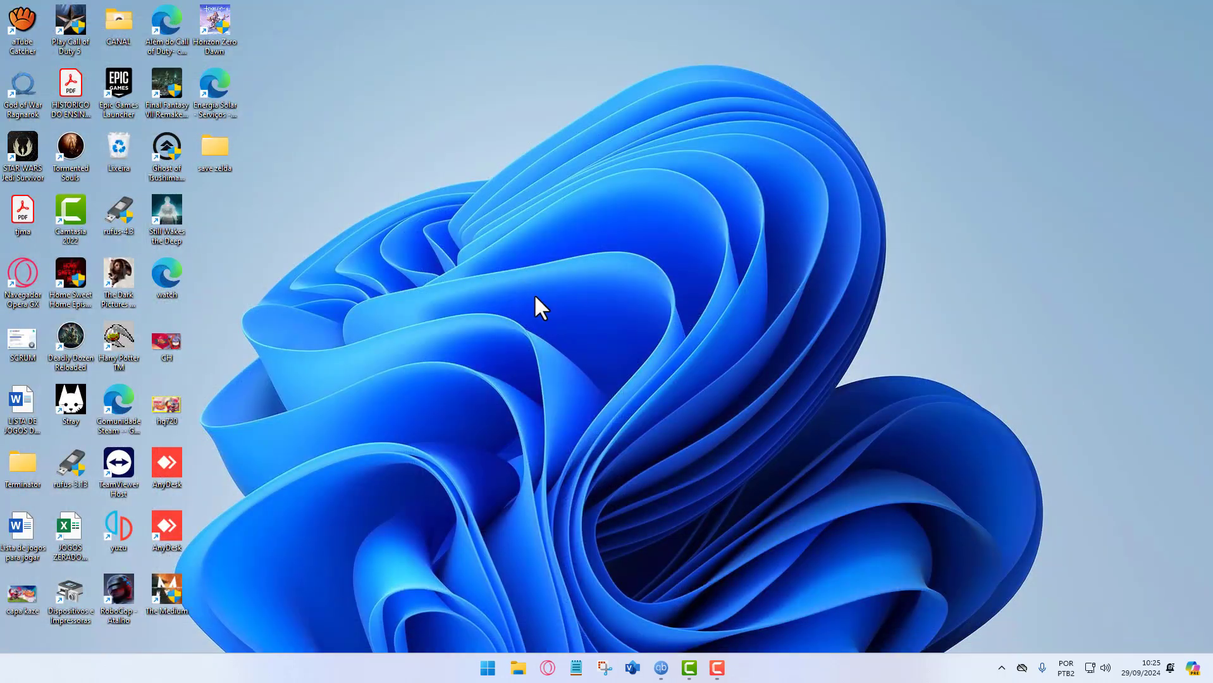
{"action": "right_click", "coordinate": [385, 225]}
{"action": "left_click", "coordinate": [414, 282]}
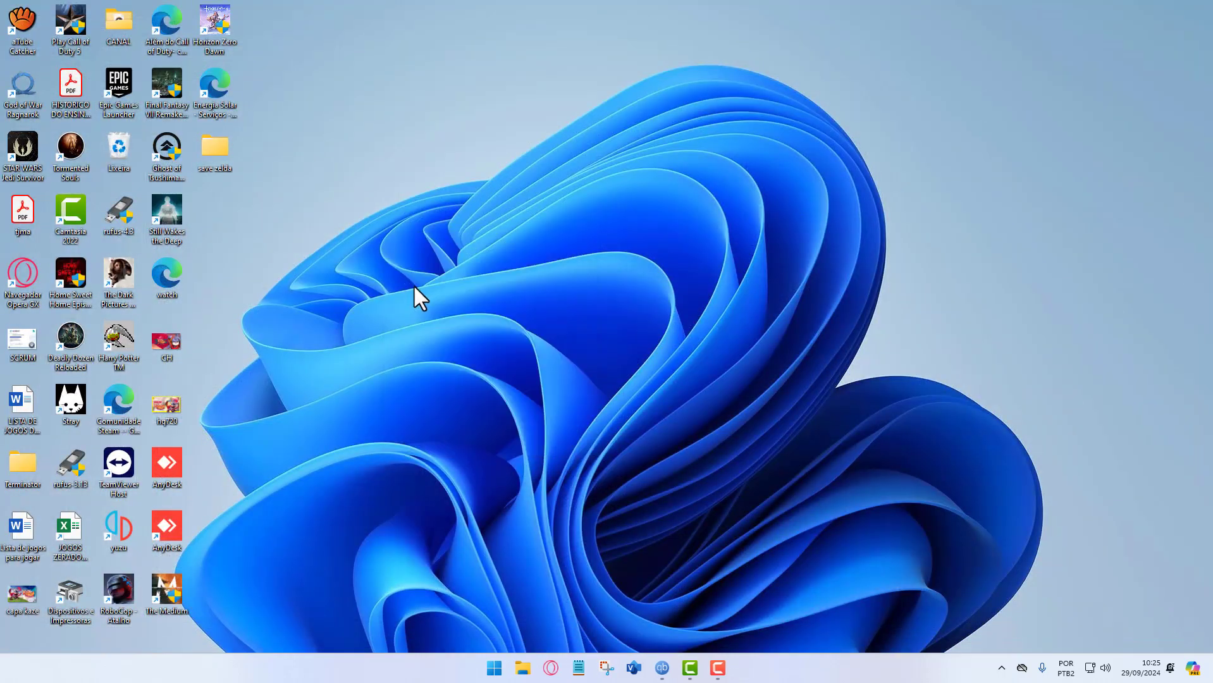
{"action": "right_click", "coordinate": [397, 163]}
{"action": "left_click", "coordinate": [420, 215]}
Disable and re-enable the Realtek Ethernet adapter in the advanced network settings, and close the settings window.
{"action": "right_click", "coordinate": [1090, 672]}
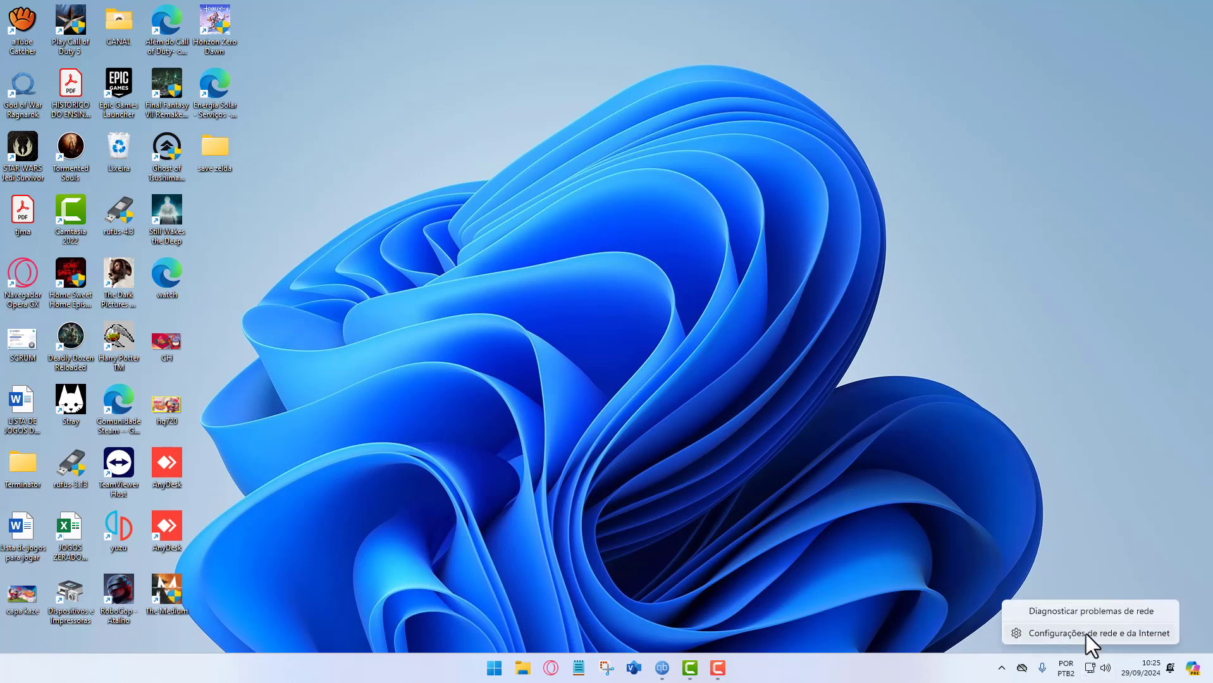
{"action": "left_click", "coordinate": [1087, 634]}
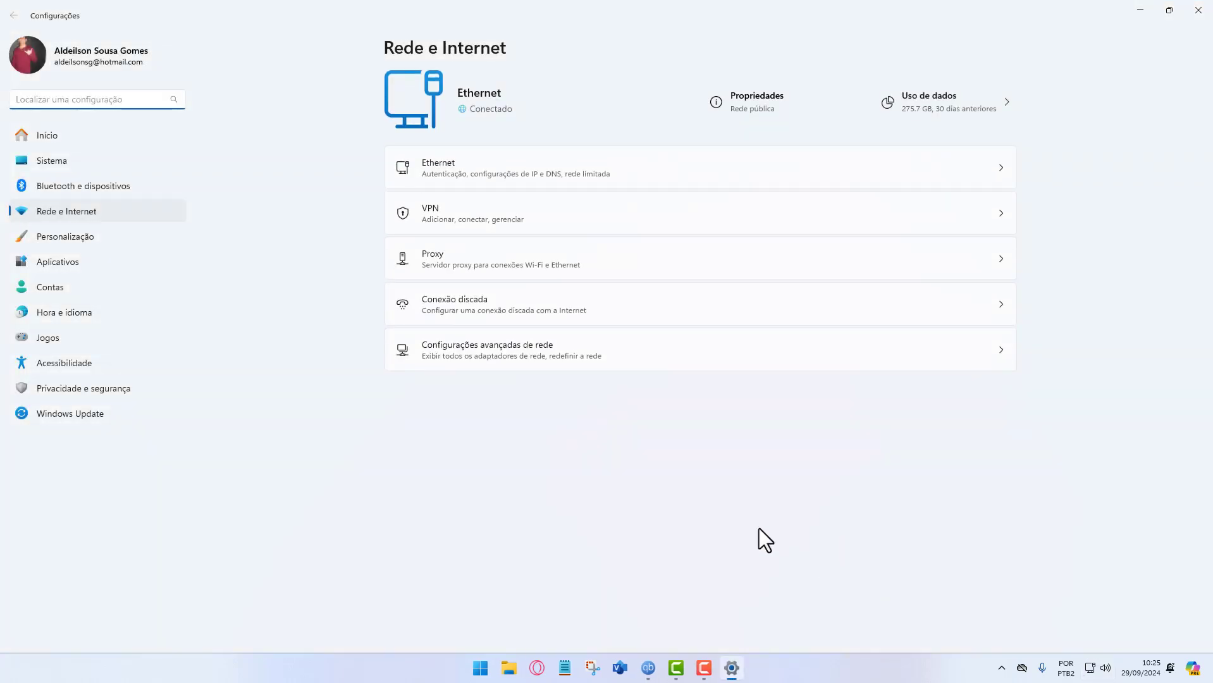
{"action": "left_click", "coordinate": [477, 366]}
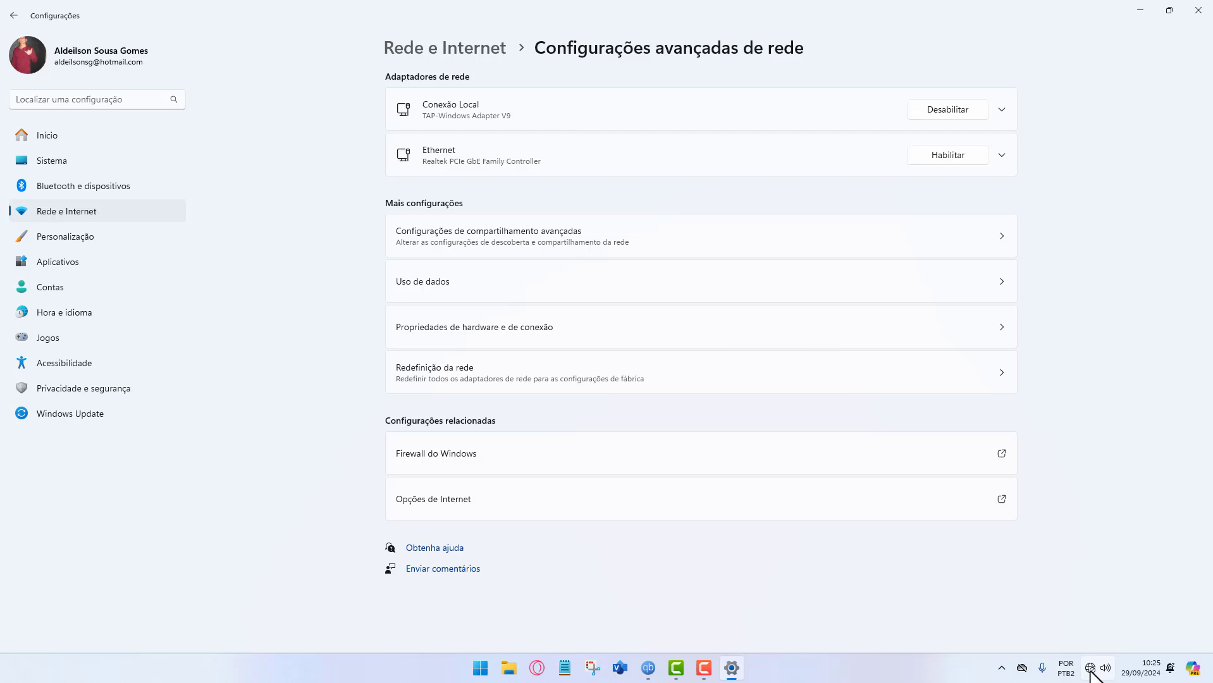
{"action": "left_click", "coordinate": [953, 158]}
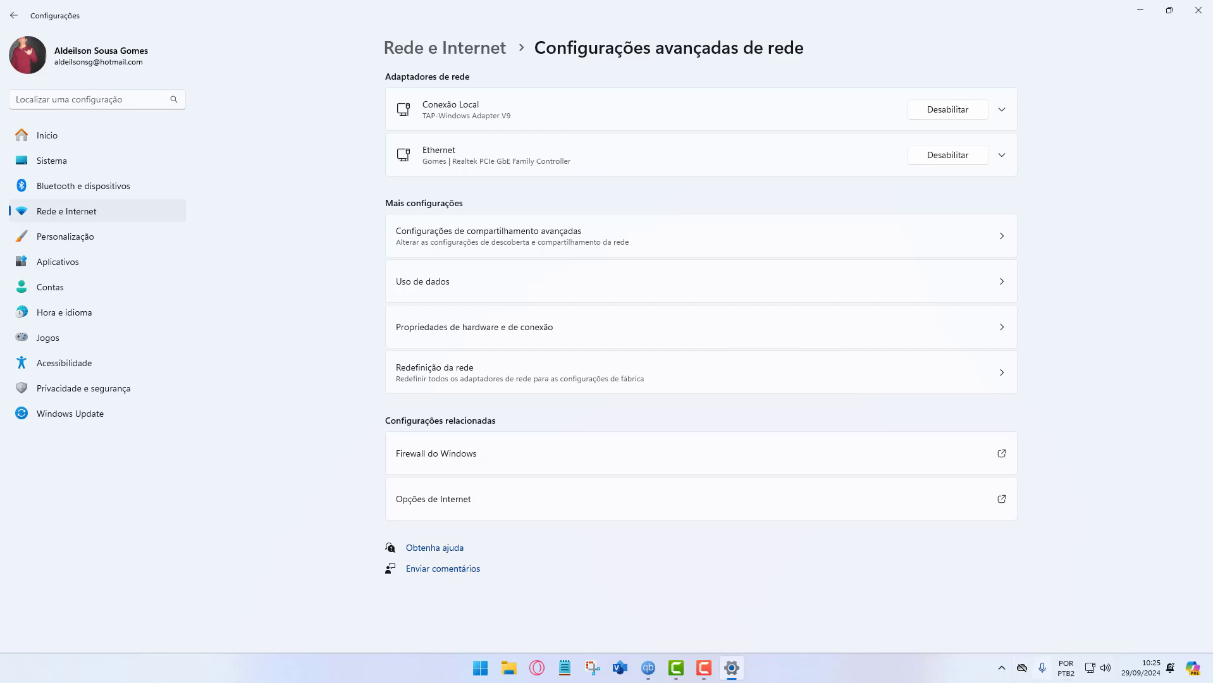
{"action": "left_click", "coordinate": [1198, 11]}
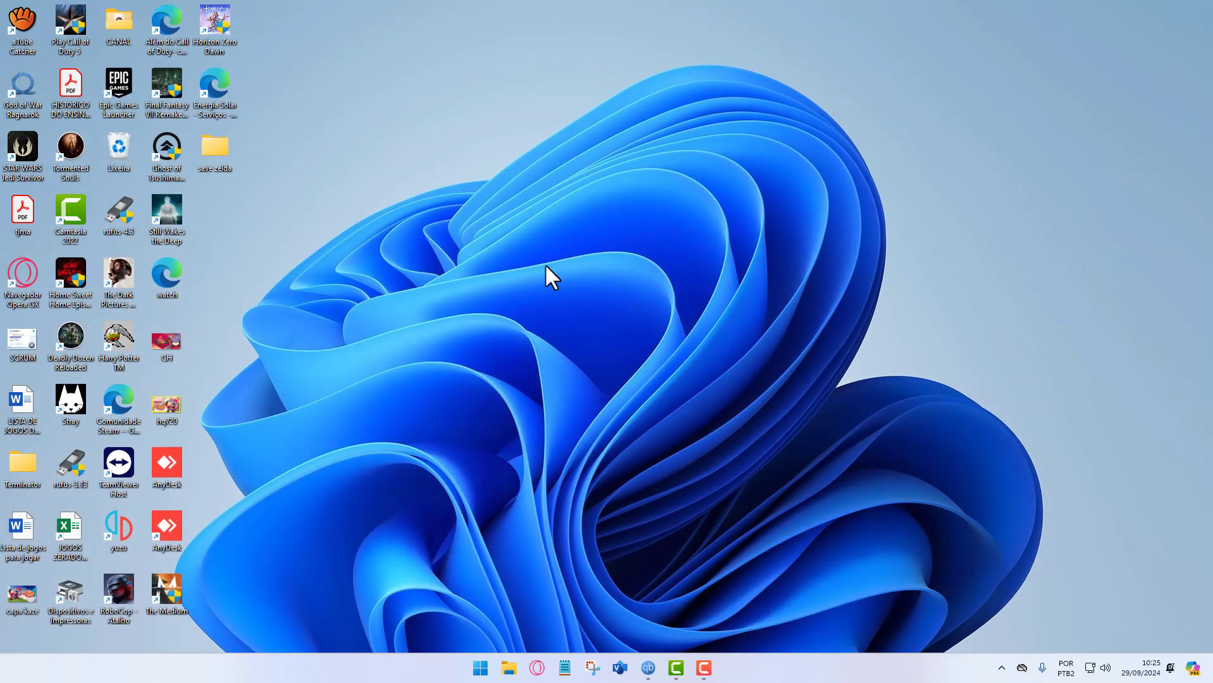
{"action": "right_click", "coordinate": [327, 266]}
{"action": "left_click", "coordinate": [372, 319]}
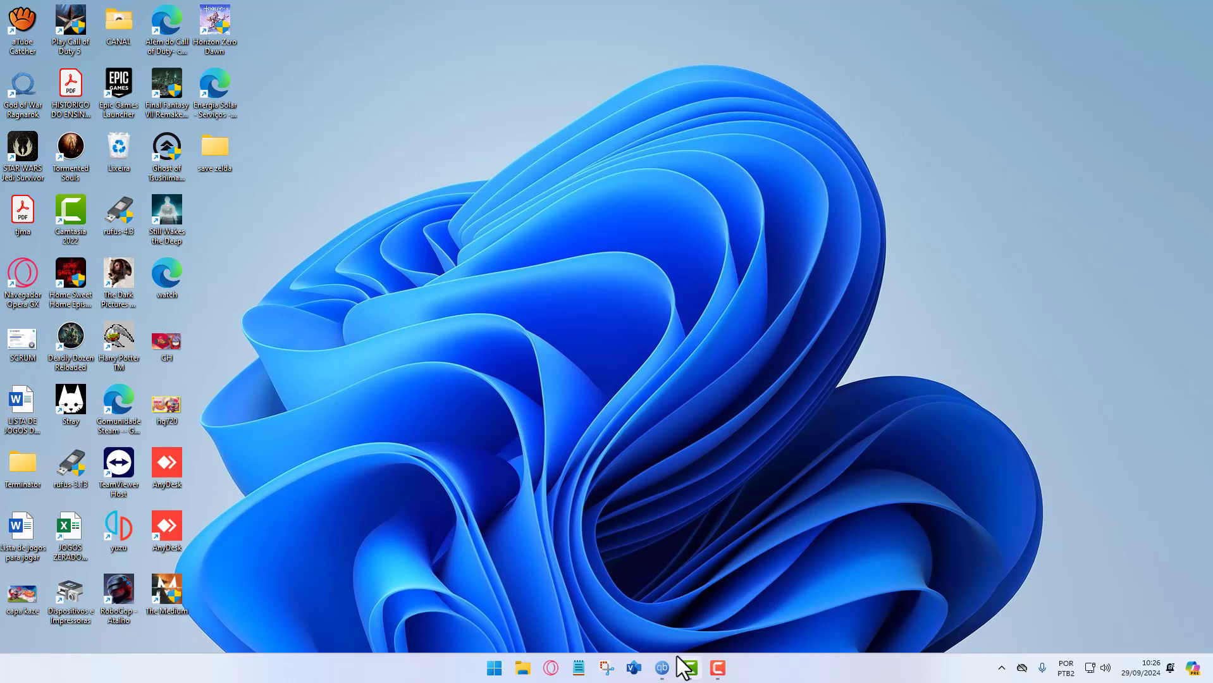
Open File Explorer and go to the user's profile folder under Usuários on Disco Local (C:).
{"action": "left_click", "coordinate": [522, 672]}
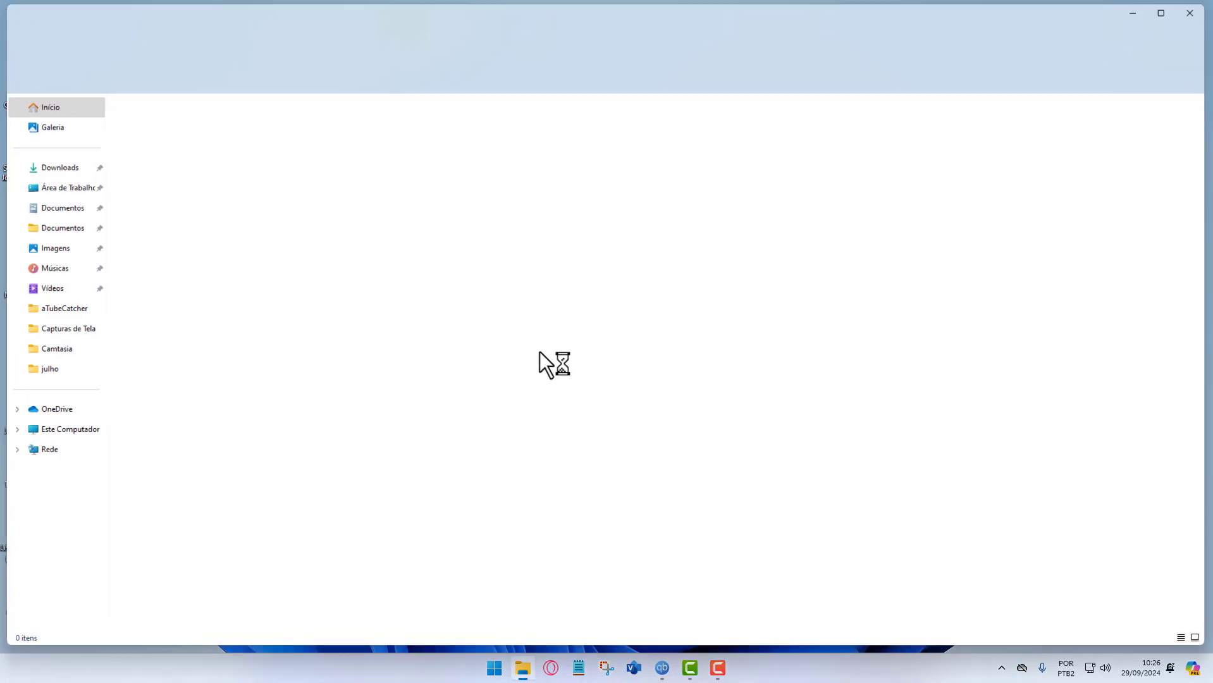
{"action": "left_click", "coordinate": [73, 433]}
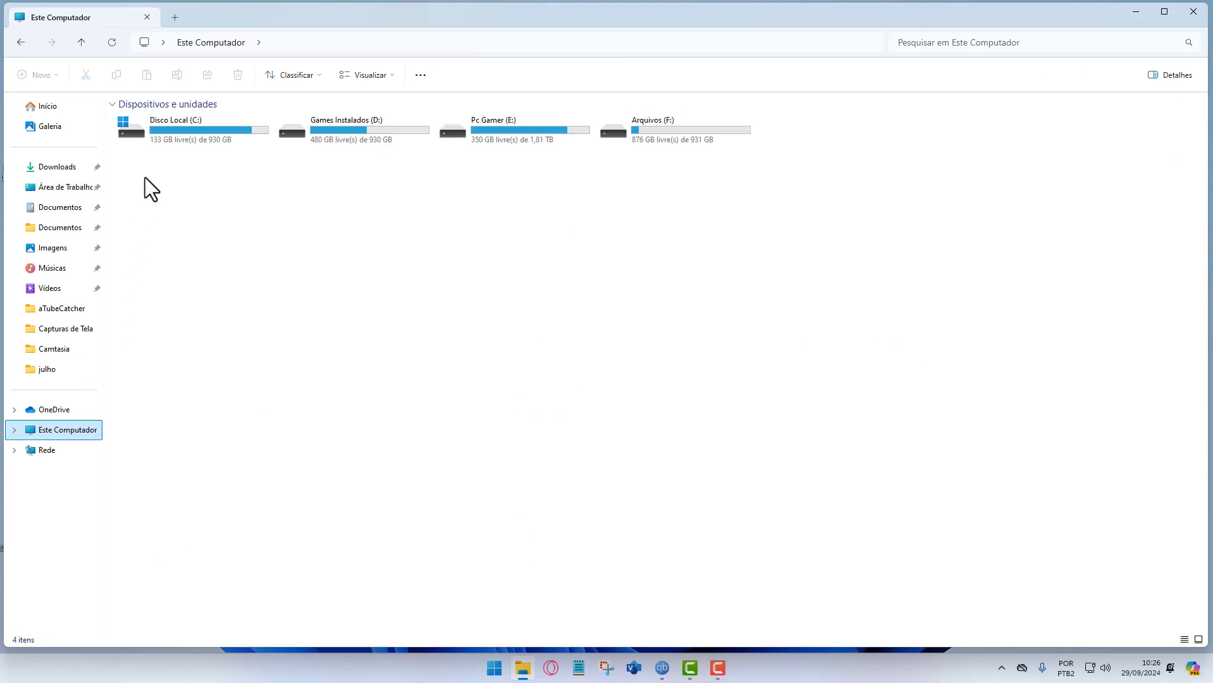
{"action": "double_click", "coordinate": [182, 130]}
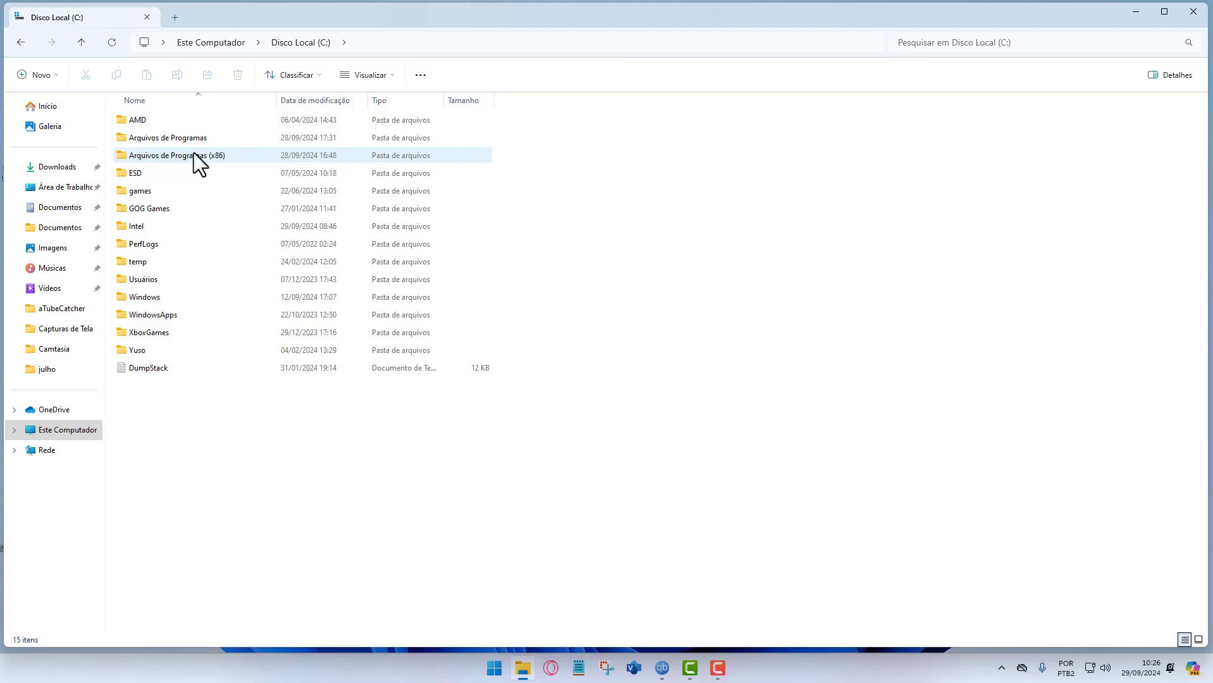
{"action": "double_click", "coordinate": [156, 279]}
{"action": "double_click", "coordinate": [147, 121]}
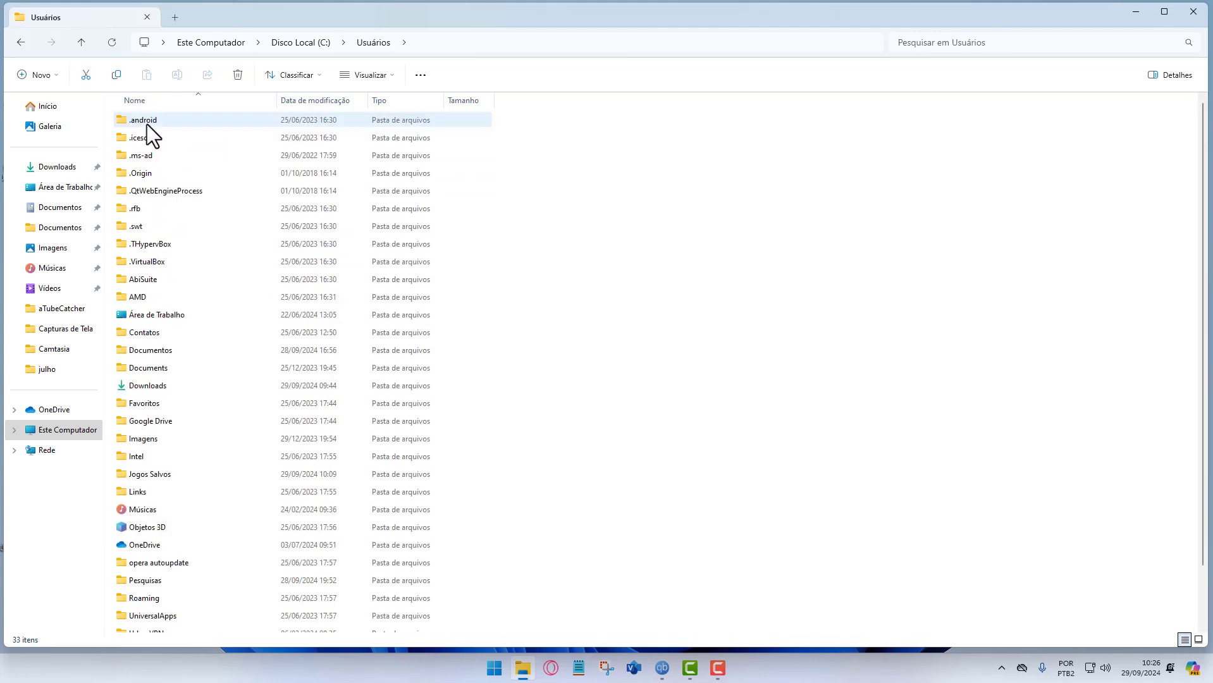
Open the 6144 save folder of God of War Ragnarök inside Jogos Salvos.
{"action": "left_click", "coordinate": [184, 548]}
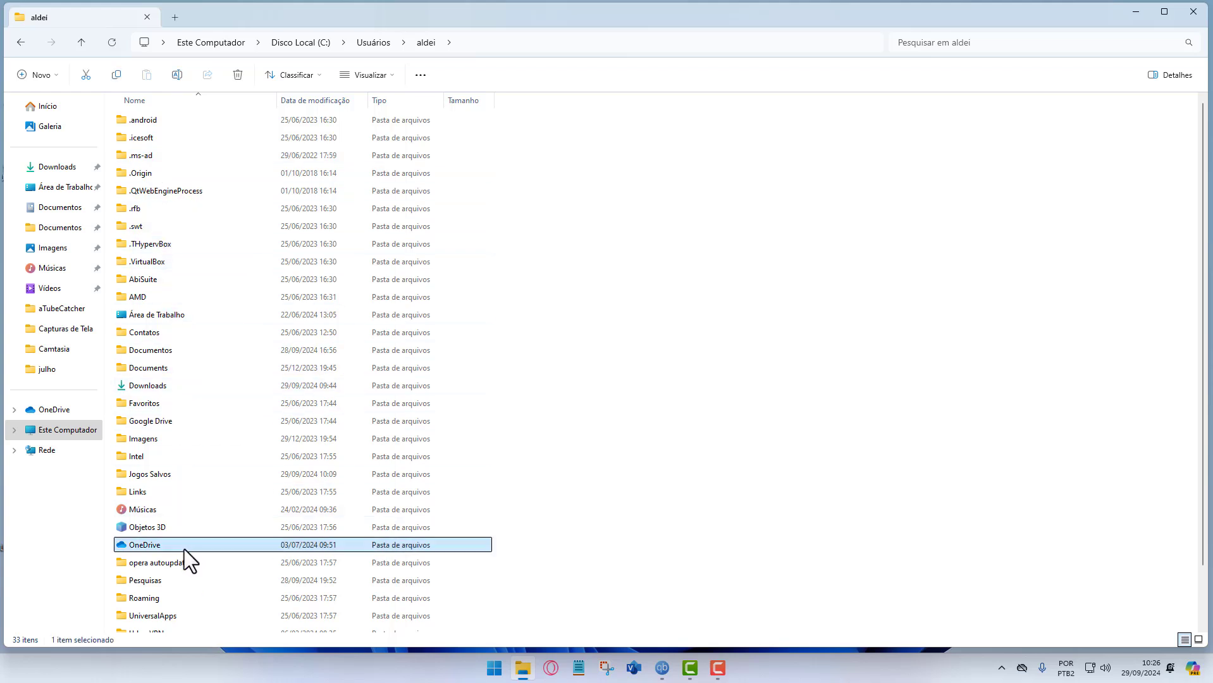
{"action": "key", "text": "j"}
{"action": "double_click", "coordinate": [178, 476]}
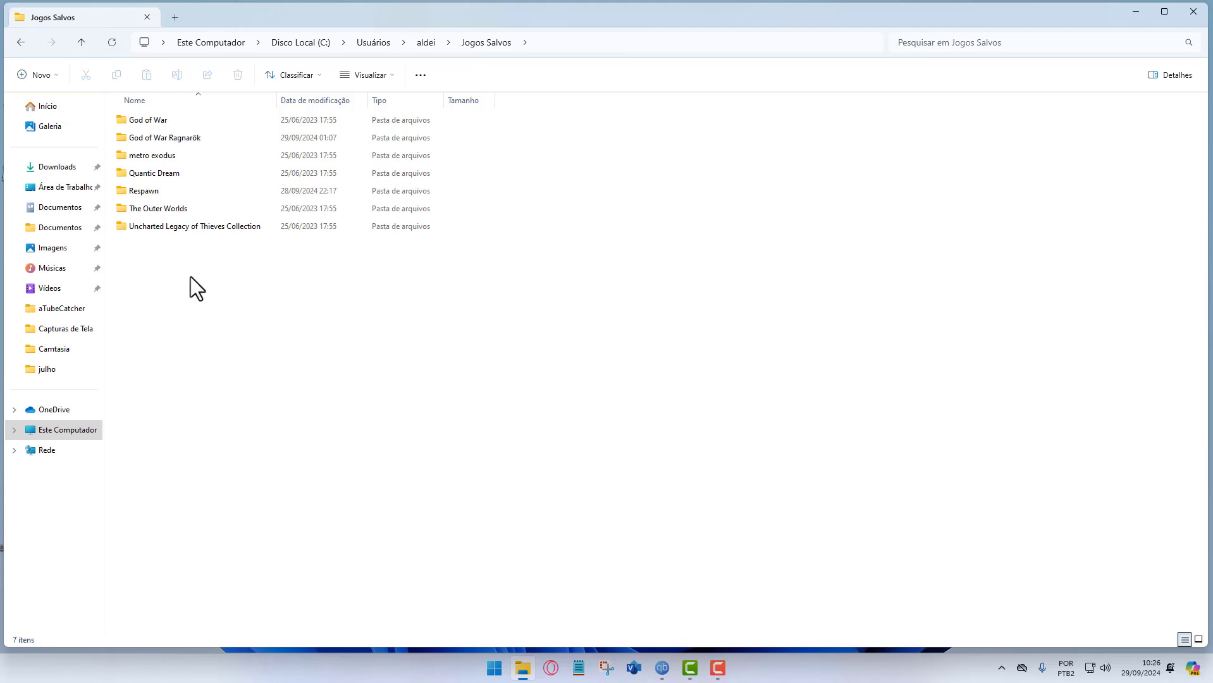
{"action": "double_click", "coordinate": [181, 139]}
{"action": "double_click", "coordinate": [158, 122]}
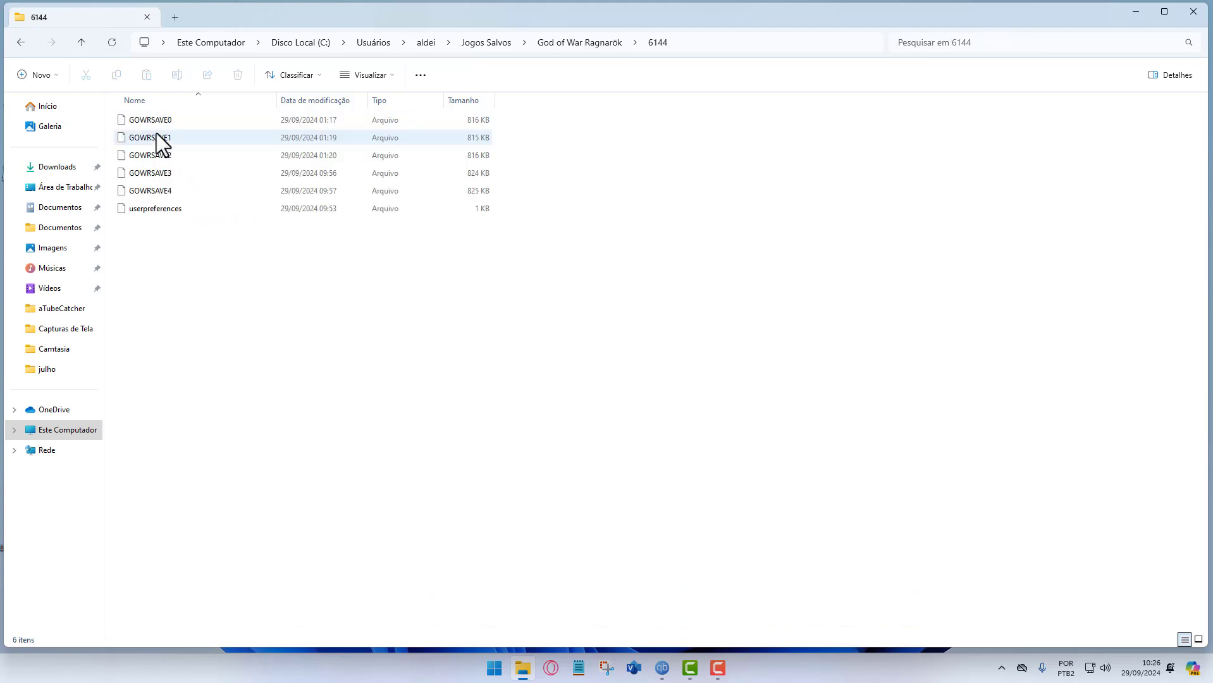
Delete the userpreferences file from the 6144 save folder and close the folder window.
{"action": "left_click", "coordinate": [165, 206]}
{"action": "key", "text": "Delete"}
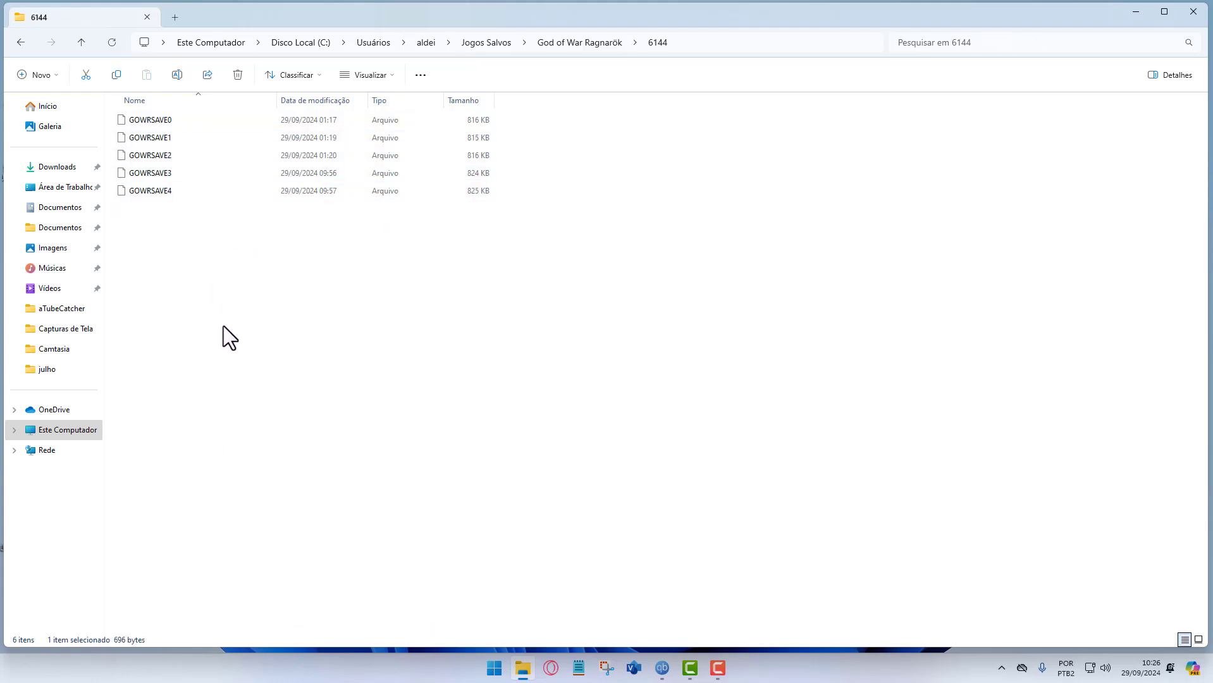
{"action": "left_click", "coordinate": [1193, 11]}
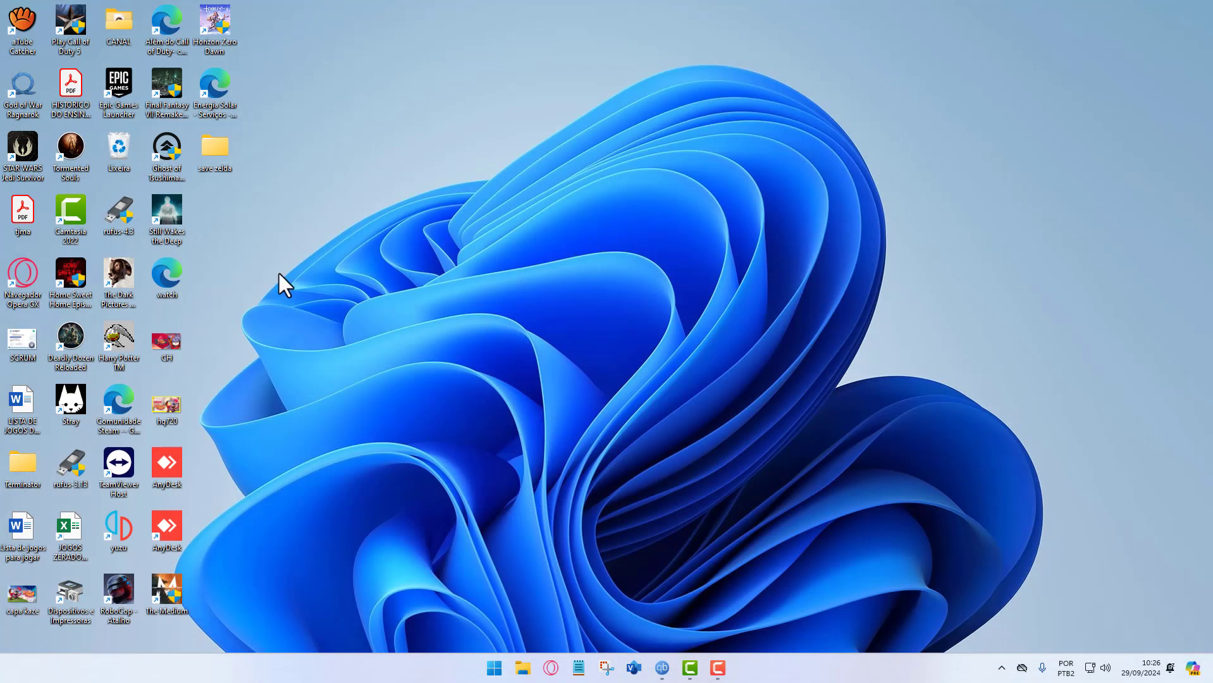
Launch God of War Ragnarök from the desktop and confirm data collection as Limited.
{"action": "double_click", "coordinate": [19, 88]}
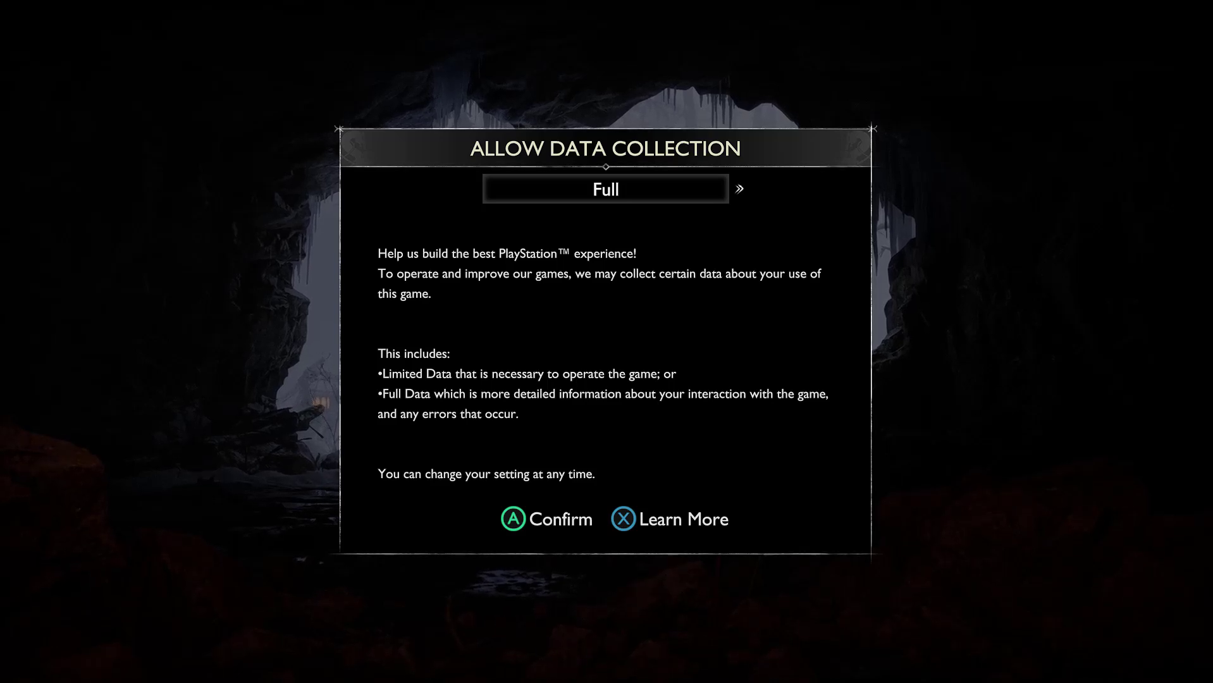
{"action": "key", "text": "Right"}
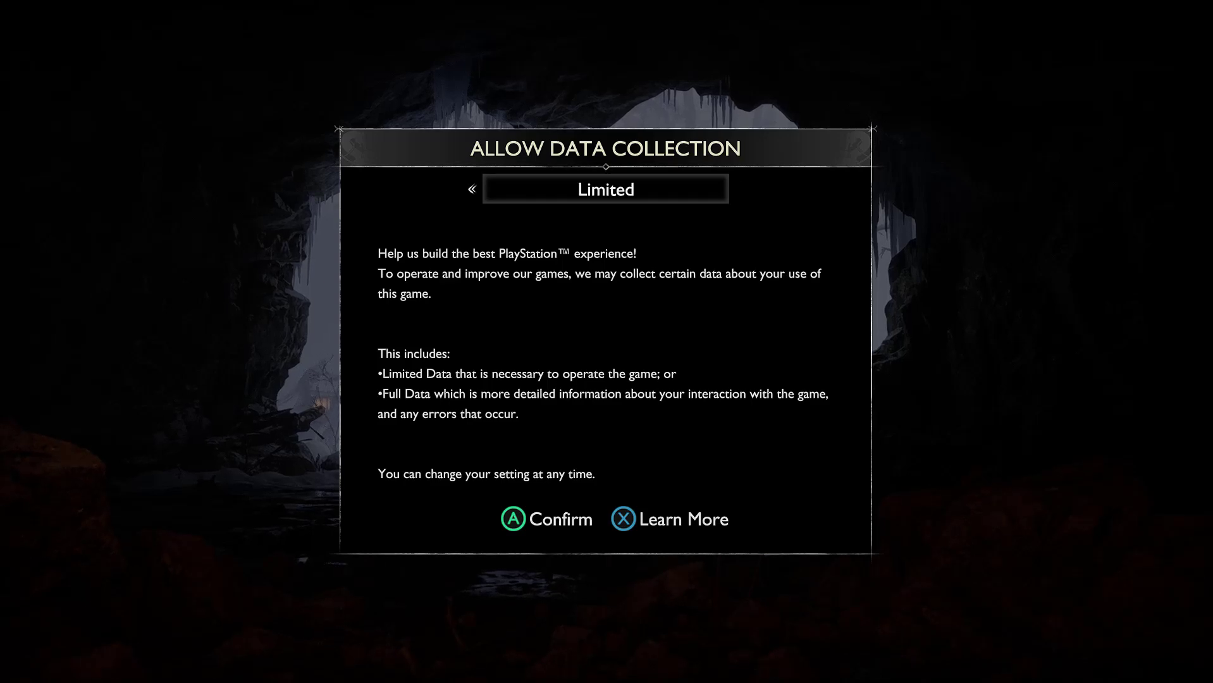
{"action": "key", "text": "Return"}
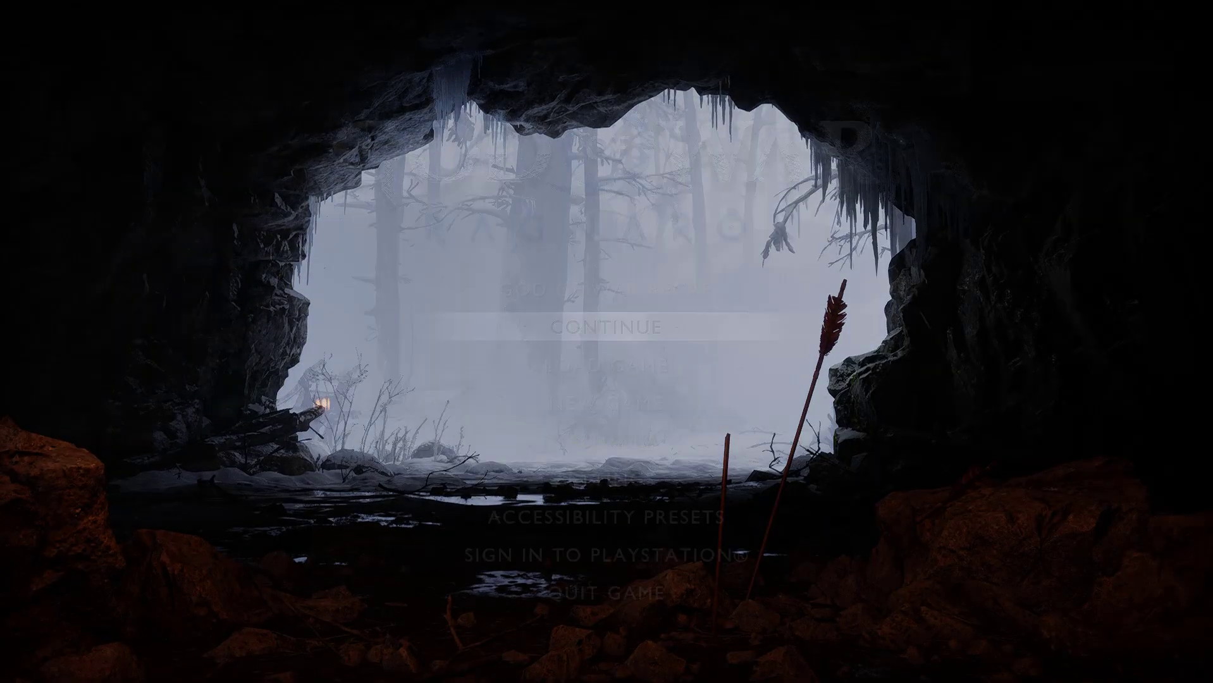